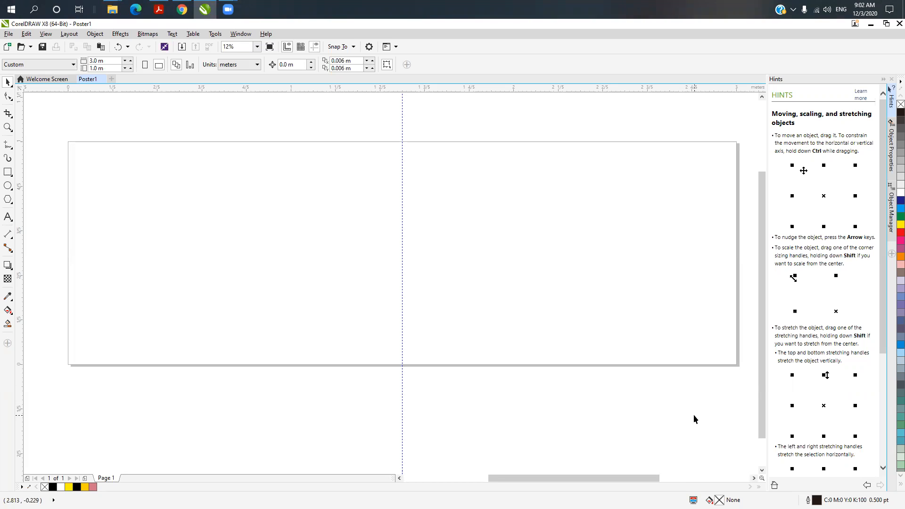
- Paste the finished banner artwork onto the page and delete it again
{"action": "key", "text": "ctrl+v"}
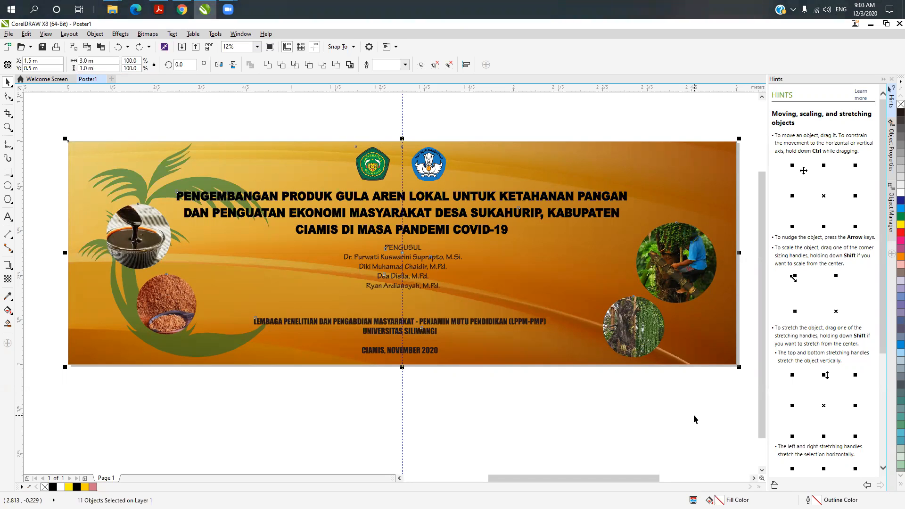
{"action": "key", "text": "Delete"}
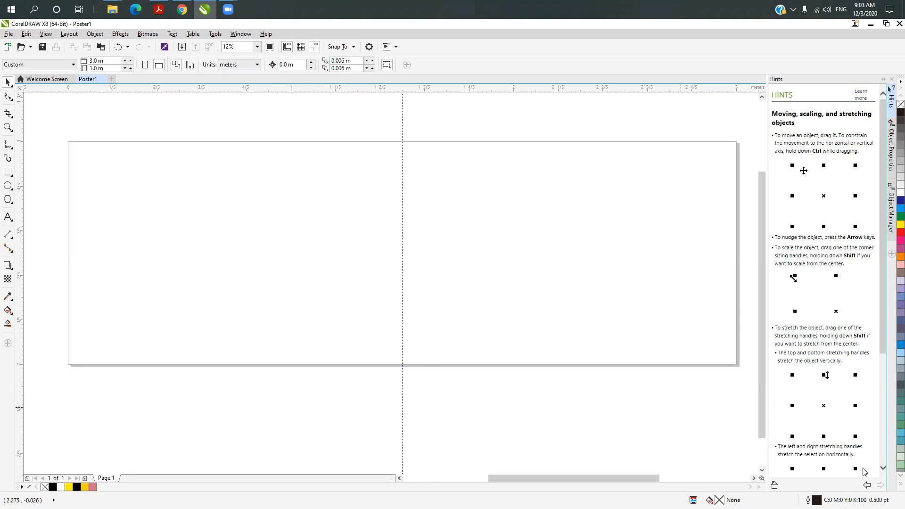
- Import 140630-brown-abstract-curve-background-vector-image from the 0Aren folder, enlarge it to about 2.28 m wide and place it just above the page
{"action": "scroll", "coordinate": [425, 364], "scroll_direction": "down", "scroll_amount": 2}
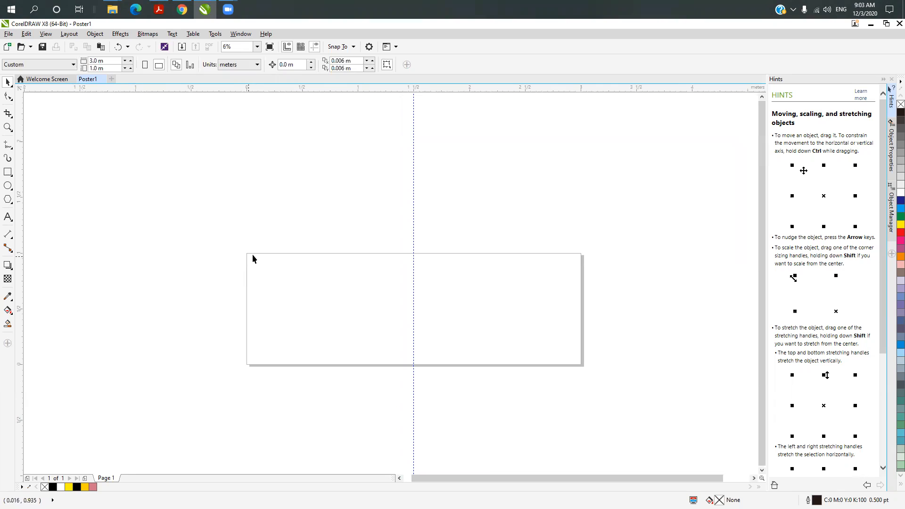
{"action": "left_click", "coordinate": [6, 34]}
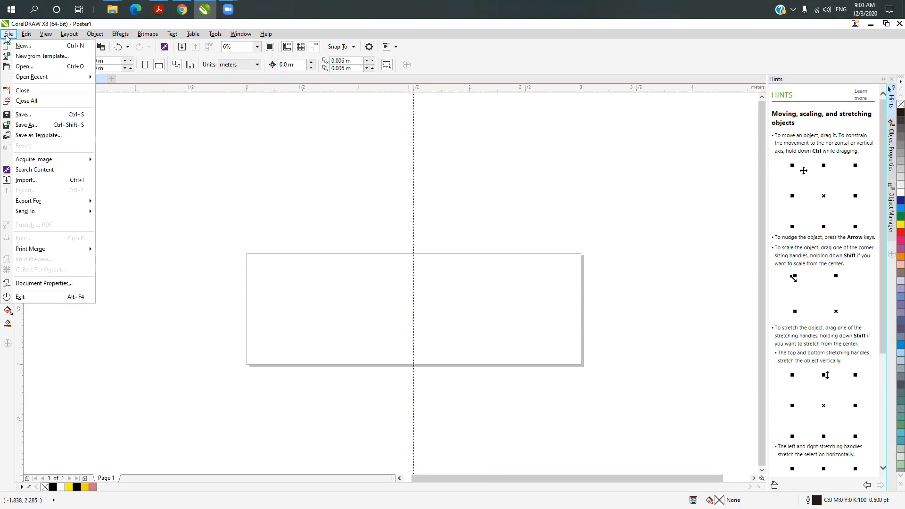
{"action": "key", "text": "Escape"}
{"action": "key", "text": "ctrl+i"}
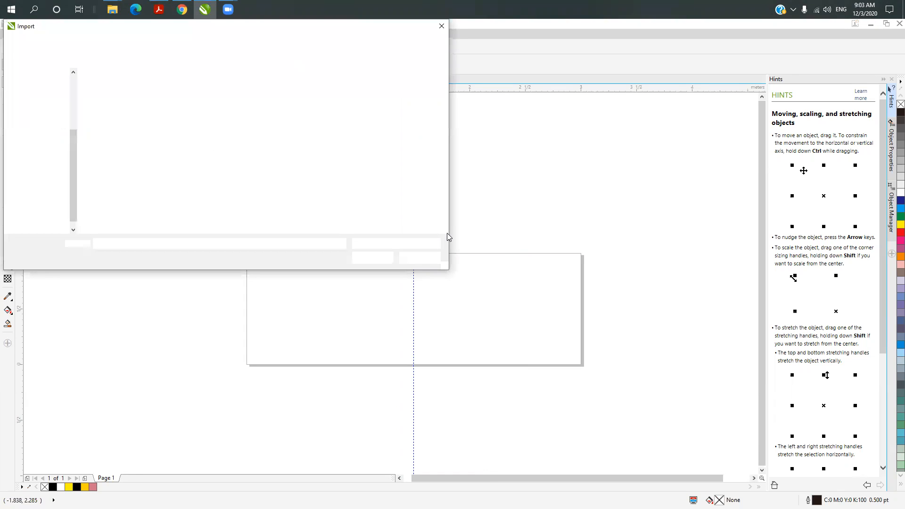
{"action": "left_click", "coordinate": [112, 111]}
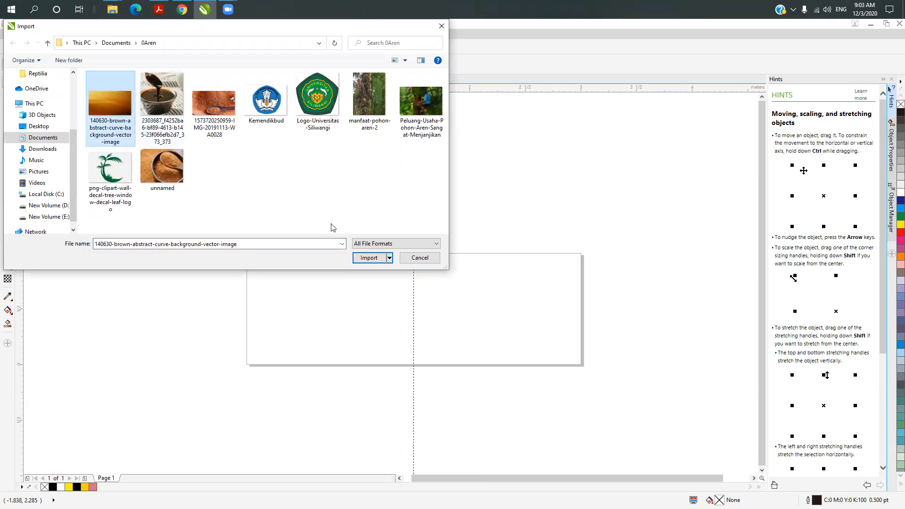
{"action": "left_click", "coordinate": [371, 258]}
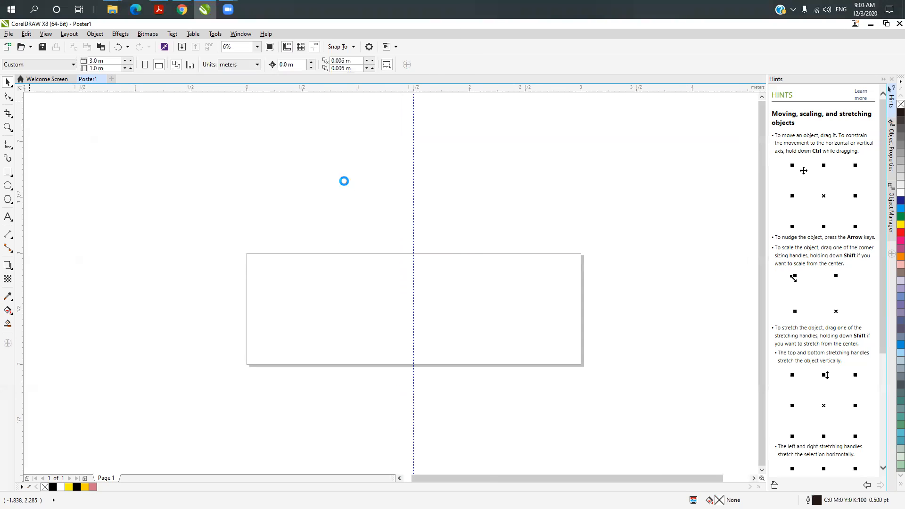
{"action": "left_click", "coordinate": [303, 132]}
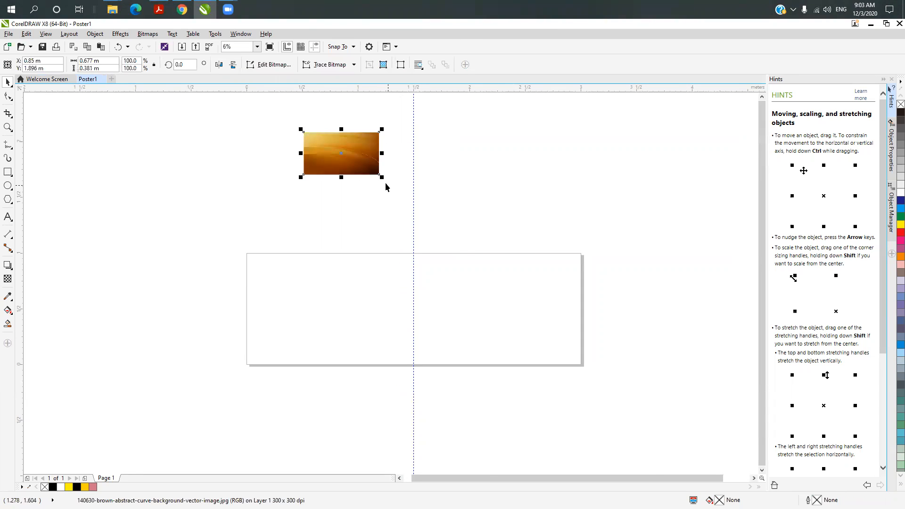
{"action": "left_click_drag", "start_coordinate": [381, 177], "coordinate": [561, 283]}
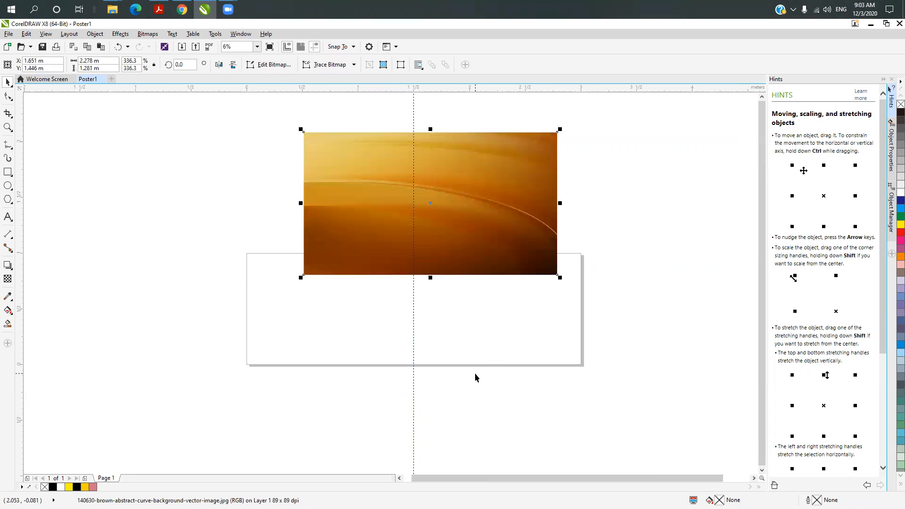
{"action": "left_click_drag", "start_coordinate": [503, 235], "coordinate": [476, 212]}
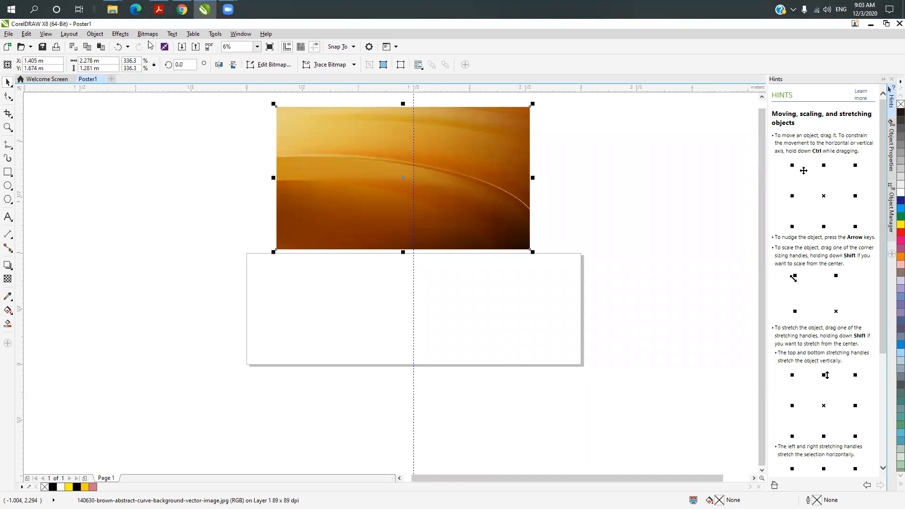
- Switch to Chrome and browse the image results for brown abstract background
{"action": "left_click", "coordinate": [179, 8]}
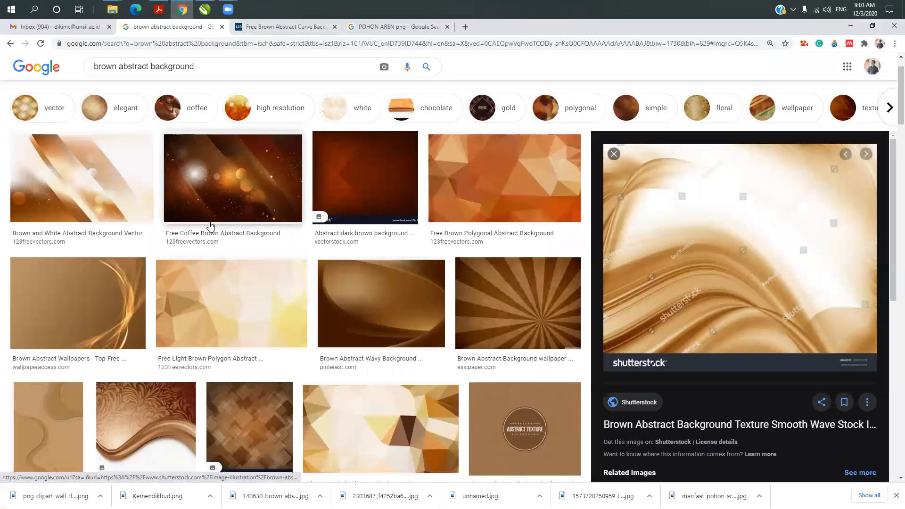
{"action": "scroll", "coordinate": [123, 203], "scroll_direction": "up", "scroll_amount": 1}
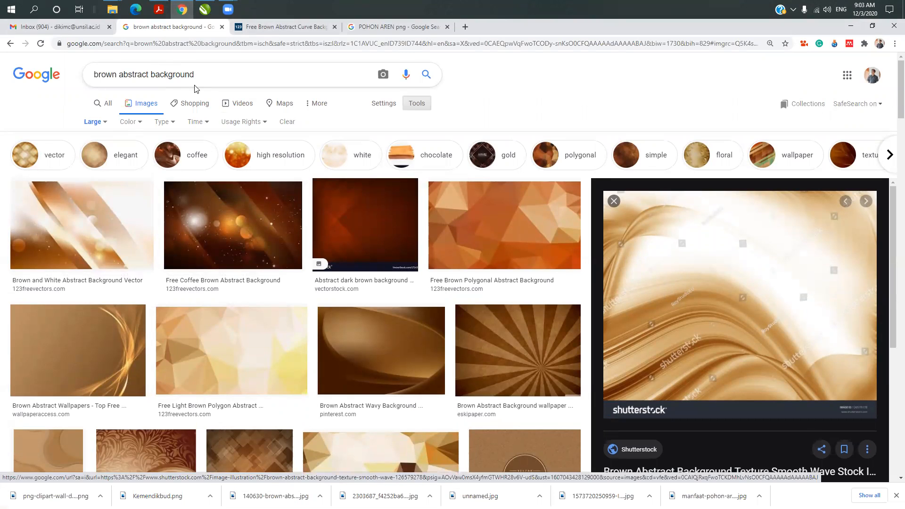
{"action": "scroll", "coordinate": [265, 293], "scroll_direction": "down", "scroll_amount": 7}
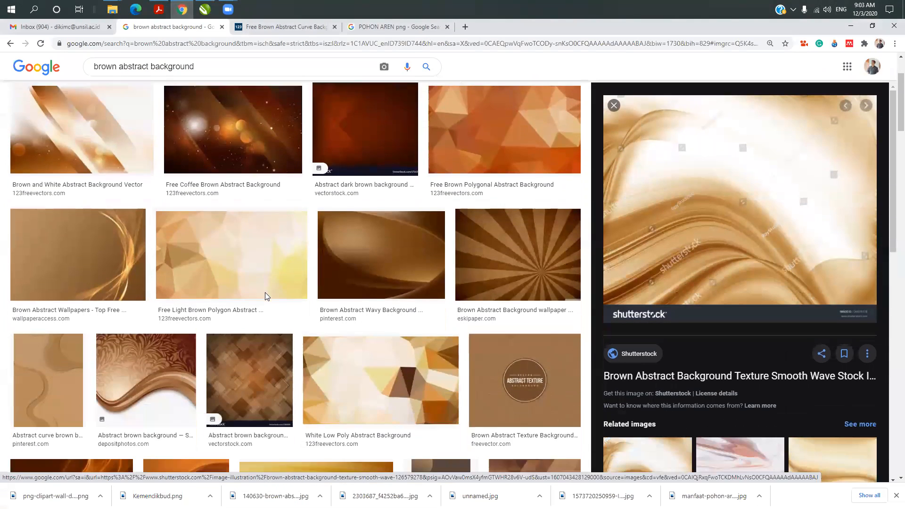
{"action": "scroll", "coordinate": [265, 296], "scroll_direction": "down", "scroll_amount": 2}
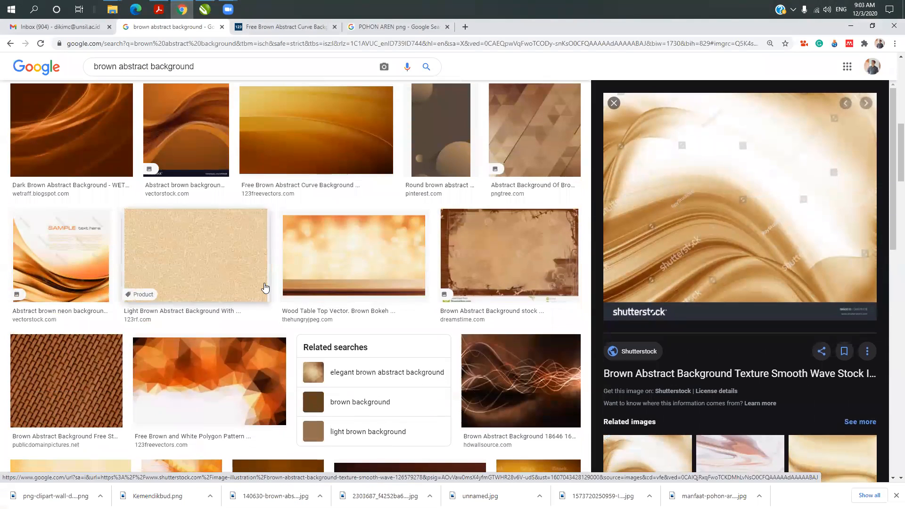
{"action": "scroll", "coordinate": [264, 293], "scroll_direction": "up", "scroll_amount": 9}
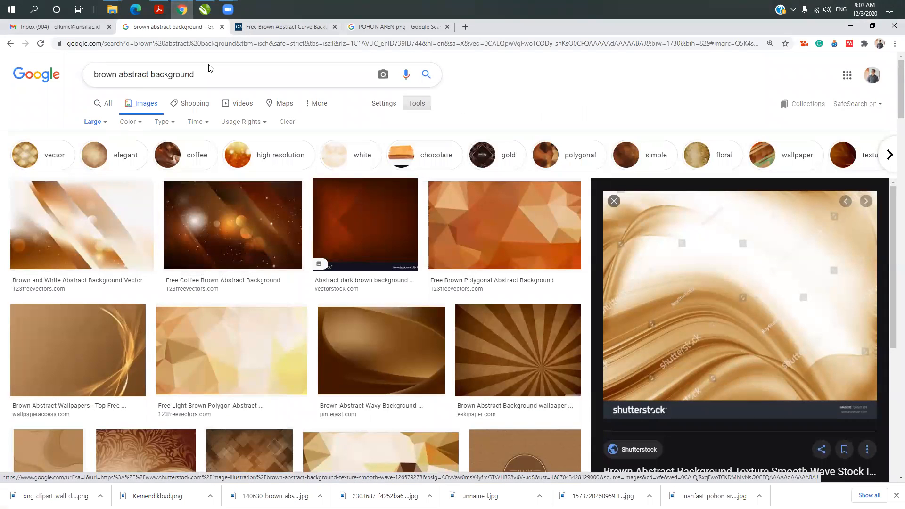
- Show all result types for the brown abstract background search and look through the search options
{"action": "left_click", "coordinate": [102, 103]}
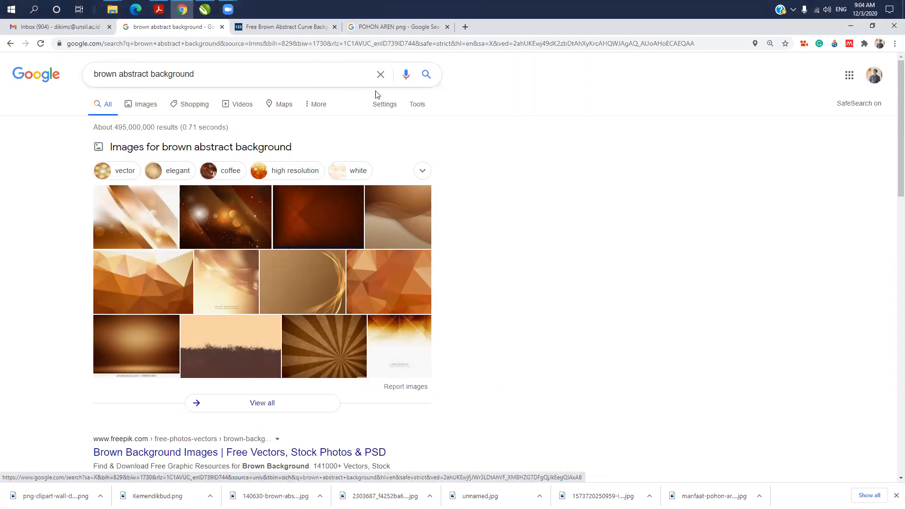
{"action": "left_click", "coordinate": [386, 106]}
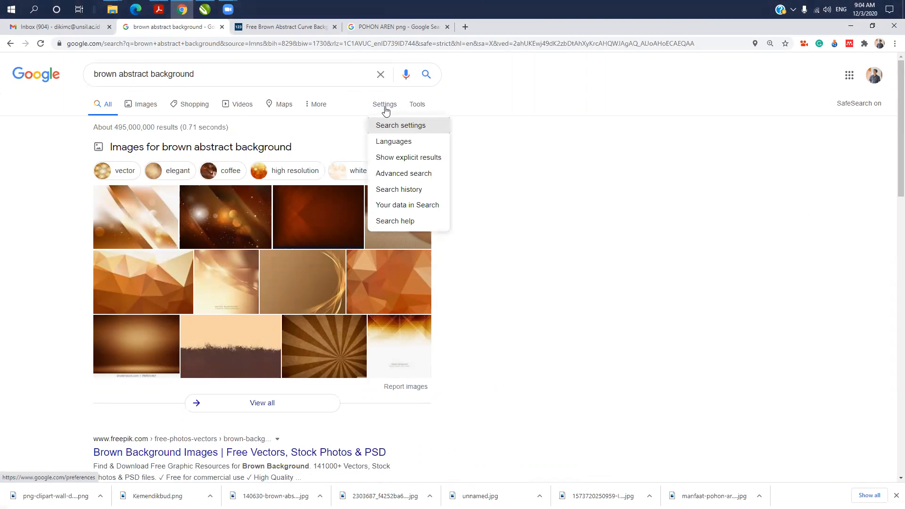
{"action": "left_click", "coordinate": [419, 107]}
{"action": "left_click", "coordinate": [393, 107]}
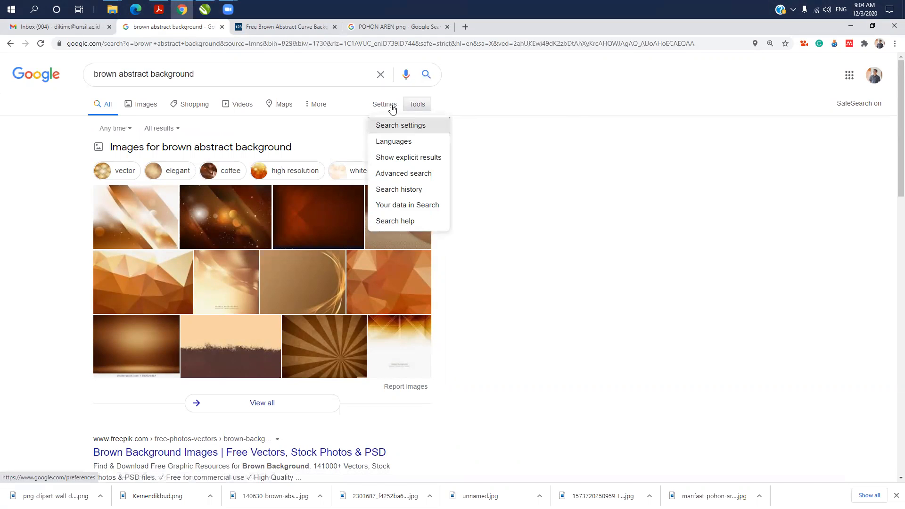
{"action": "left_click", "coordinate": [392, 108]}
{"action": "left_click", "coordinate": [315, 108]}
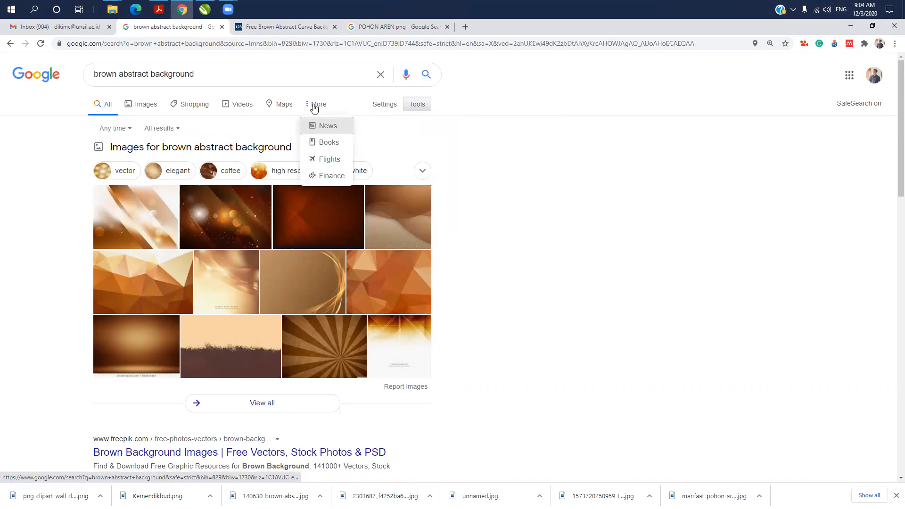
{"action": "left_click", "coordinate": [258, 124]}
- Show only image results for brown abstract background and filter them to the Large size
{"action": "left_click", "coordinate": [136, 108]}
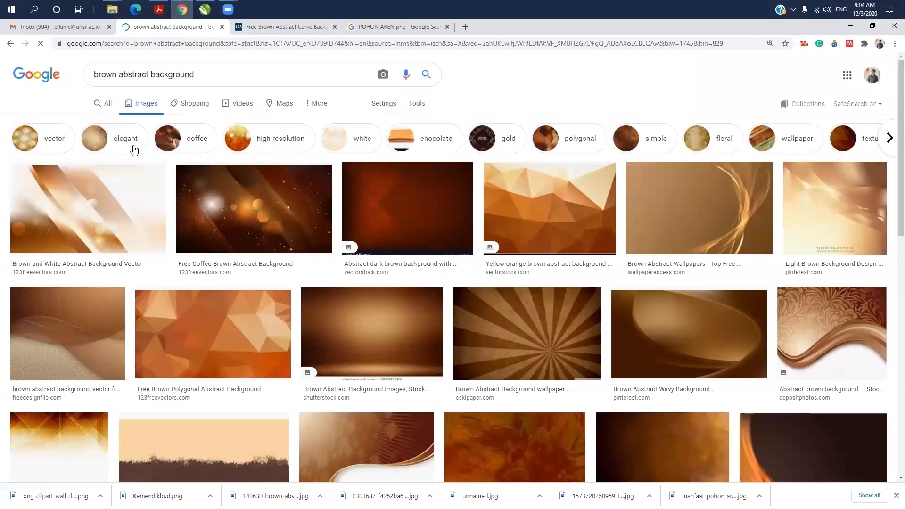
{"action": "left_click", "coordinate": [319, 104]}
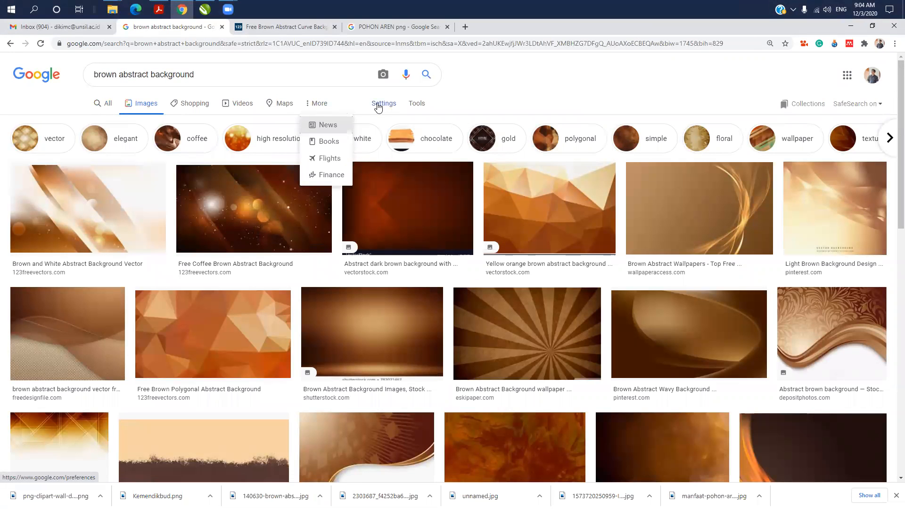
{"action": "left_click", "coordinate": [378, 107]}
{"action": "left_click", "coordinate": [421, 105]}
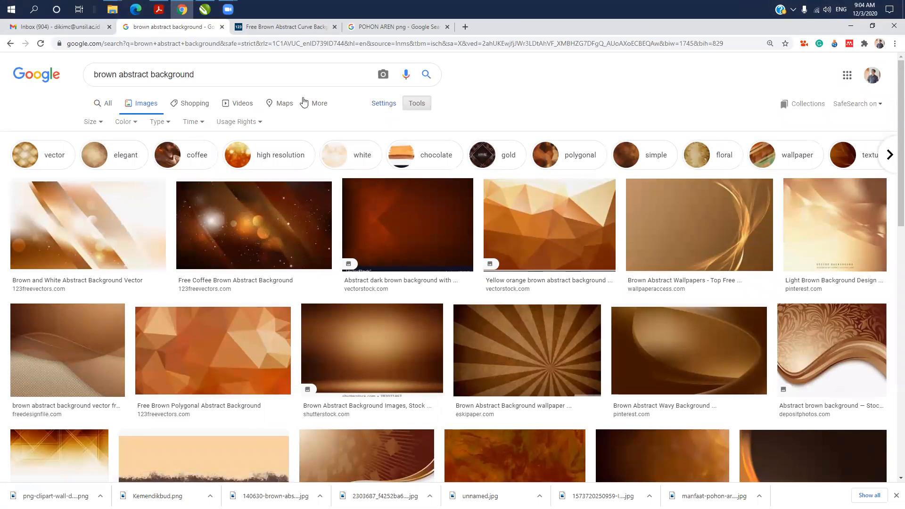
{"action": "left_click", "coordinate": [99, 124]}
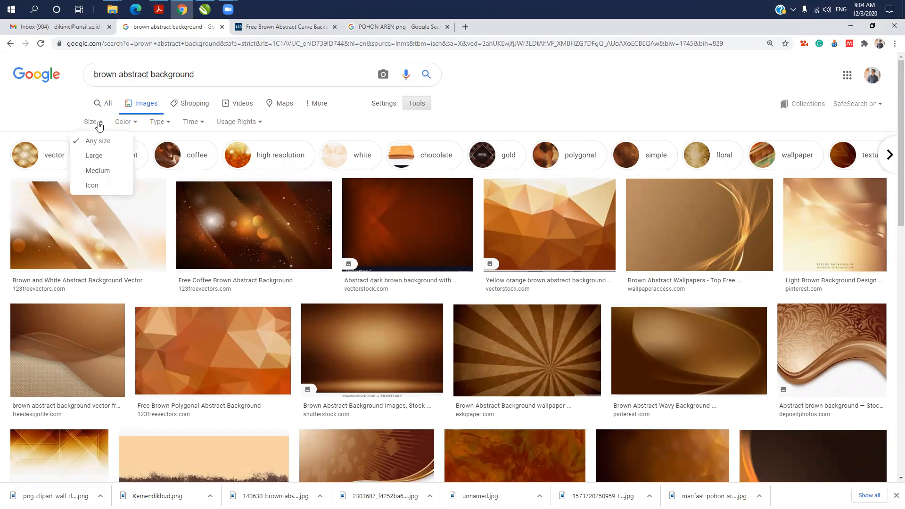
{"action": "left_click", "coordinate": [97, 156]}
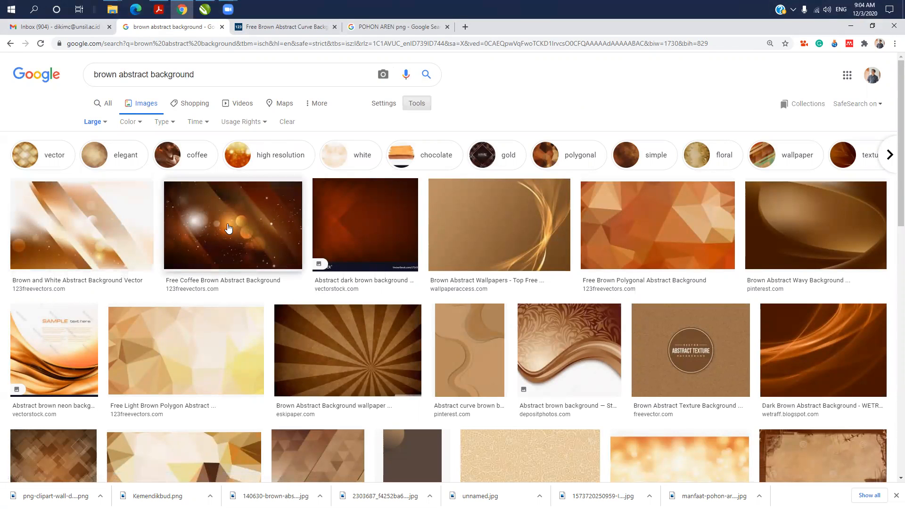
- Find the Free Brown Abstract Curve Background Vector Image among the results and open its 123FreeVectors page
{"action": "scroll", "coordinate": [423, 233], "scroll_direction": "down", "scroll_amount": 7}
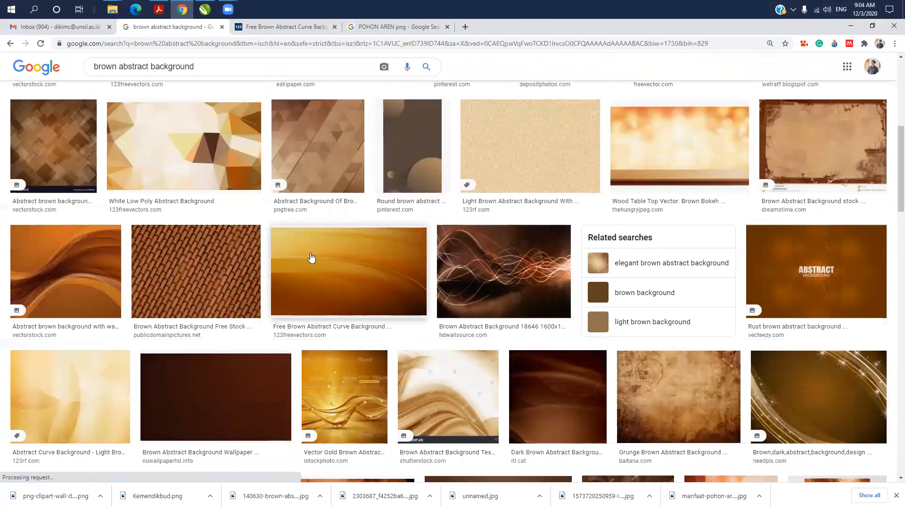
{"action": "scroll", "coordinate": [469, 330], "scroll_direction": "down", "scroll_amount": 3}
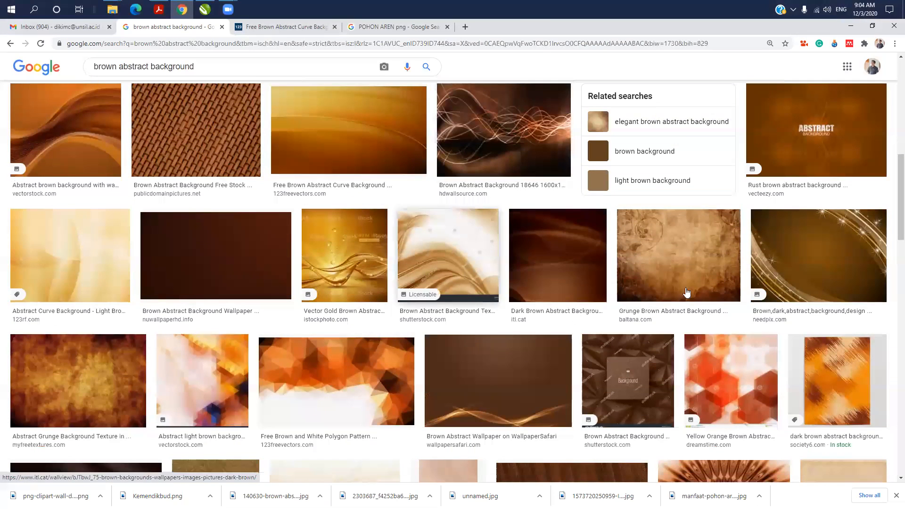
{"action": "scroll", "coordinate": [252, 283], "scroll_direction": "down", "scroll_amount": 5}
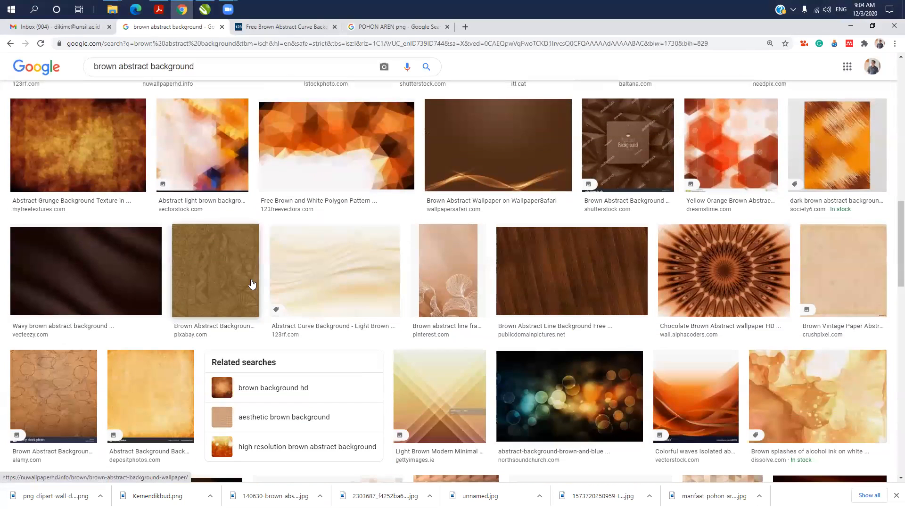
{"action": "scroll", "coordinate": [636, 368], "scroll_direction": "down", "scroll_amount": 6}
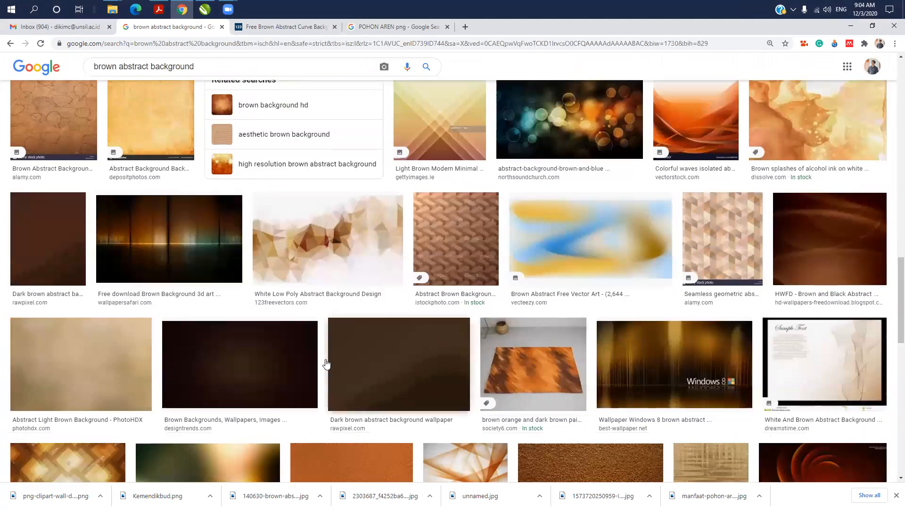
{"action": "scroll", "coordinate": [262, 361], "scroll_direction": "up", "scroll_amount": 15}
{"action": "scroll", "coordinate": [259, 361], "scroll_direction": "down", "scroll_amount": 6}
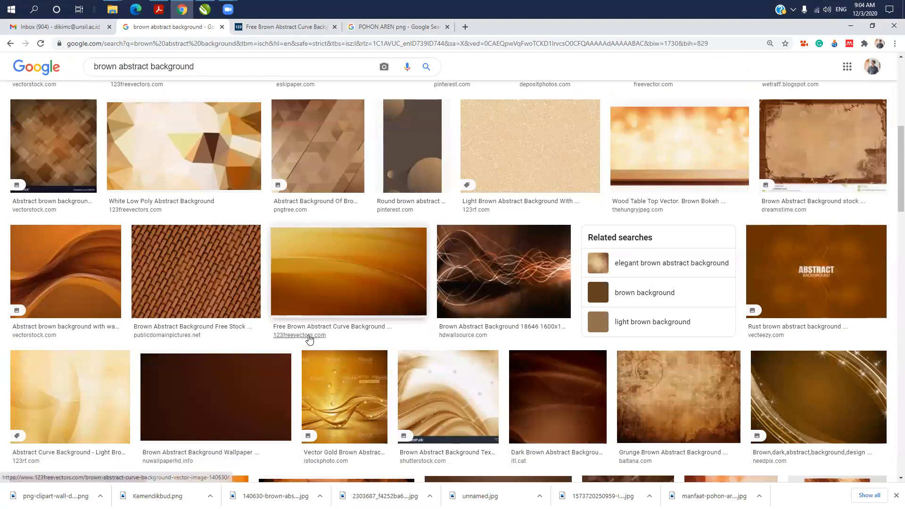
{"action": "left_click", "coordinate": [352, 292]}
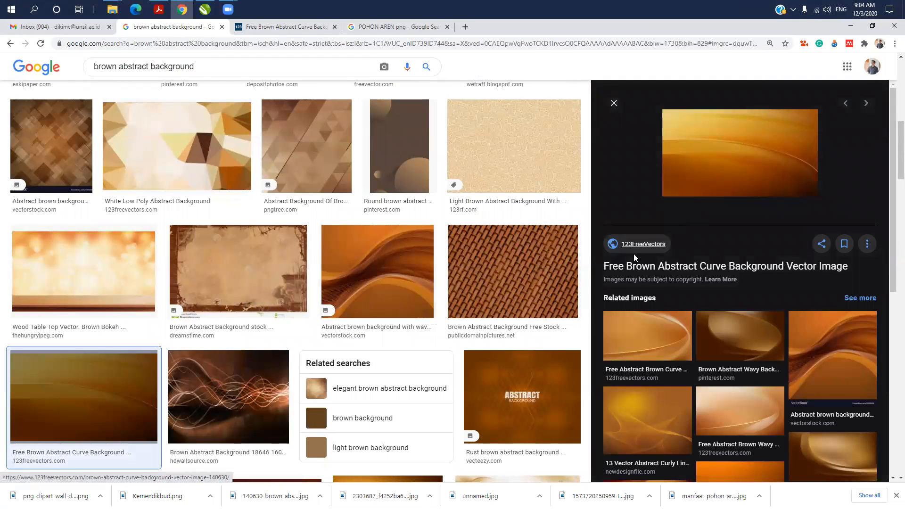
{"action": "left_click", "coordinate": [718, 183]}
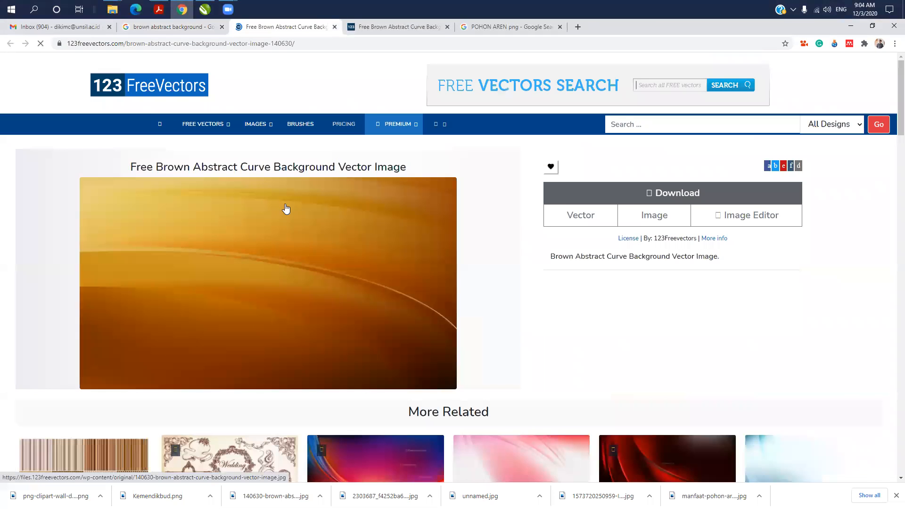
{"action": "right_click", "coordinate": [288, 252]}
{"action": "left_click", "coordinate": [526, 293]}
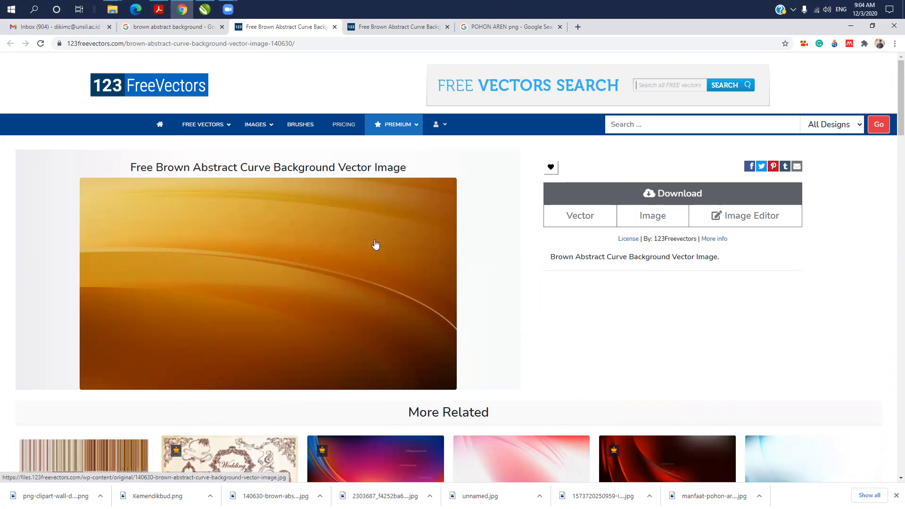
- Switch back to CorelDRAW and shift the brown background image slightly to the left above the page
{"action": "mouse_move", "coordinate": [204, 10]}
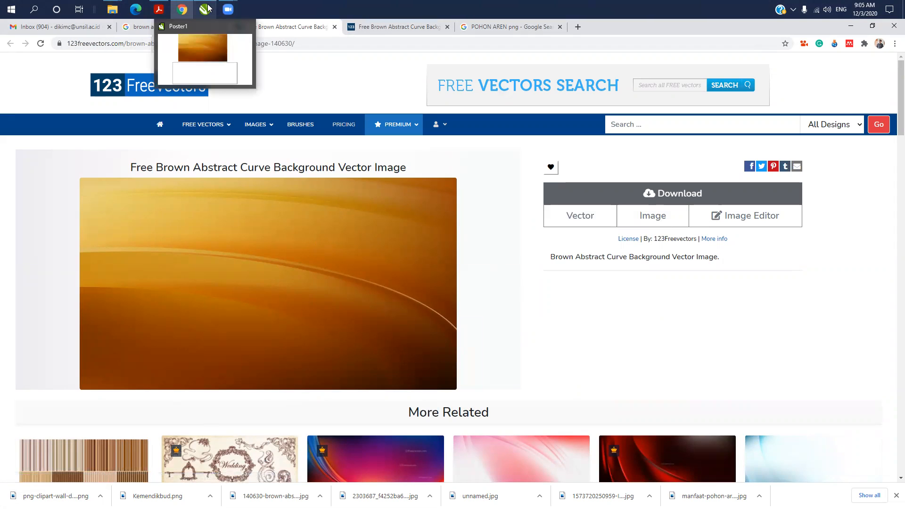
{"action": "left_click", "coordinate": [207, 29]}
{"action": "left_click_drag", "start_coordinate": [374, 188], "coordinate": [353, 181]}
{"action": "left_click", "coordinate": [8, 34]}
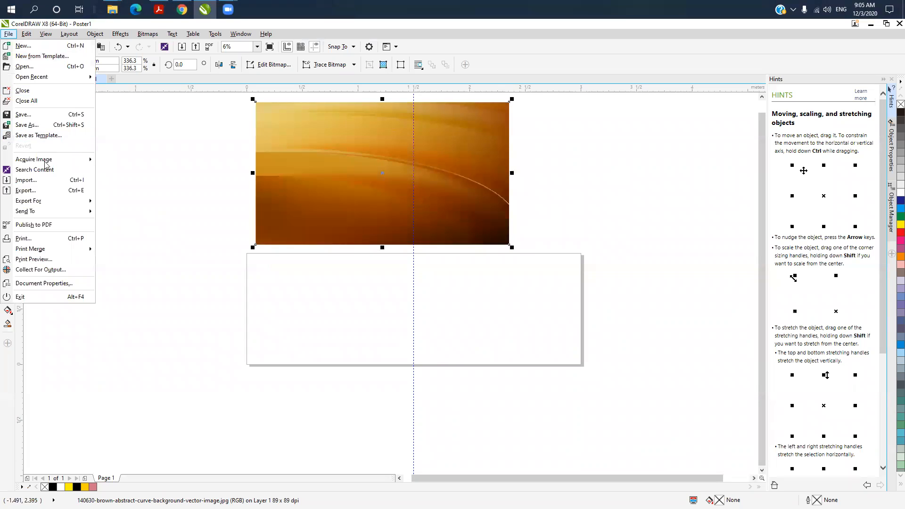
{"action": "left_click", "coordinate": [241, 203]}
- Bring another copy of the brown abstract curve background image from the 0Aren folder into the drawing beside the page
{"action": "mouse_move", "coordinate": [111, 3]}
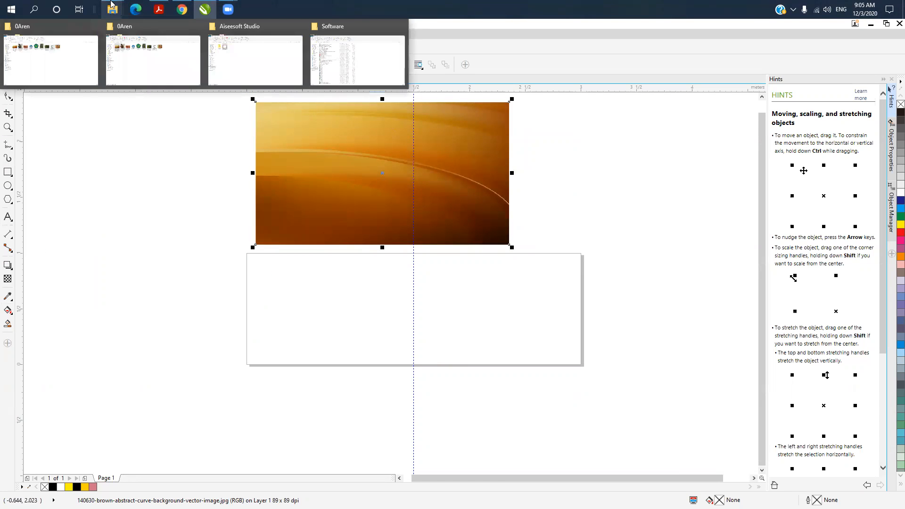
{"action": "left_click", "coordinate": [138, 67]}
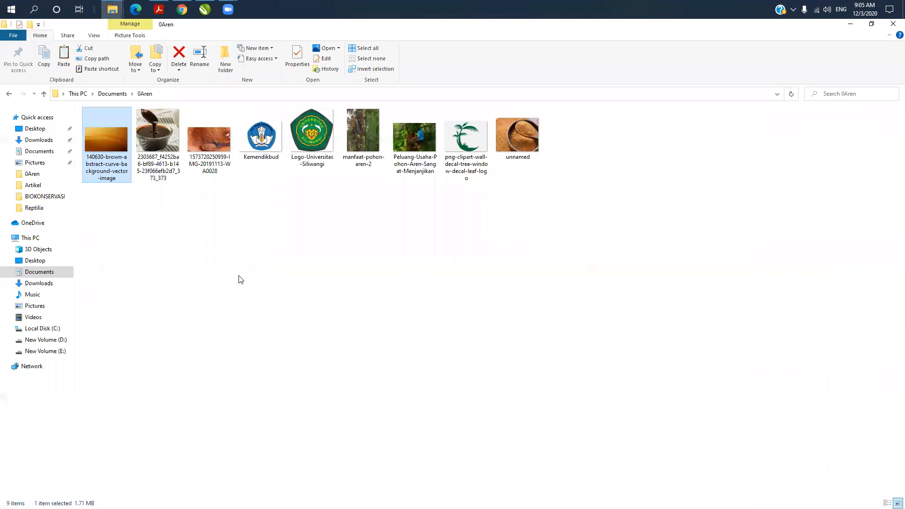
{"action": "left_click_drag", "start_coordinate": [110, 142], "coordinate": [205, 259]}
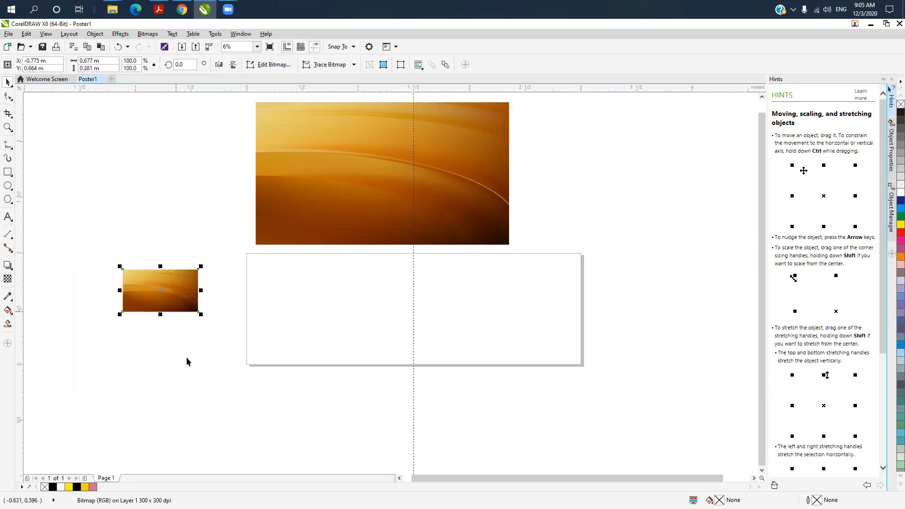
{"action": "left_click", "coordinate": [215, 410]}
- Try the large brown background image over the page and move it back above the page
{"action": "left_click_drag", "start_coordinate": [428, 204], "coordinate": [464, 200]}
{"action": "left_click", "coordinate": [609, 248]}
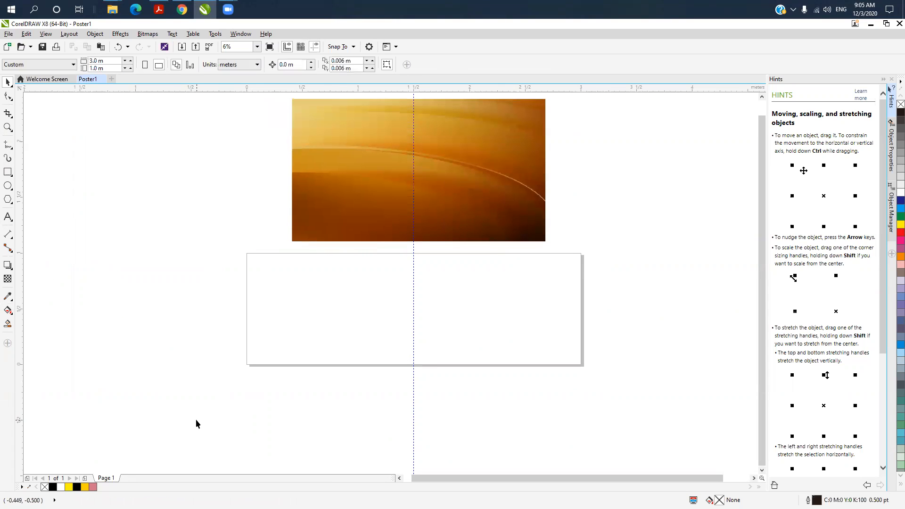
{"action": "left_click_drag", "start_coordinate": [416, 177], "coordinate": [363, 329]}
{"action": "left_click_drag", "start_coordinate": [443, 328], "coordinate": [504, 319]}
{"action": "left_click_drag", "start_coordinate": [479, 347], "coordinate": [471, 210]}
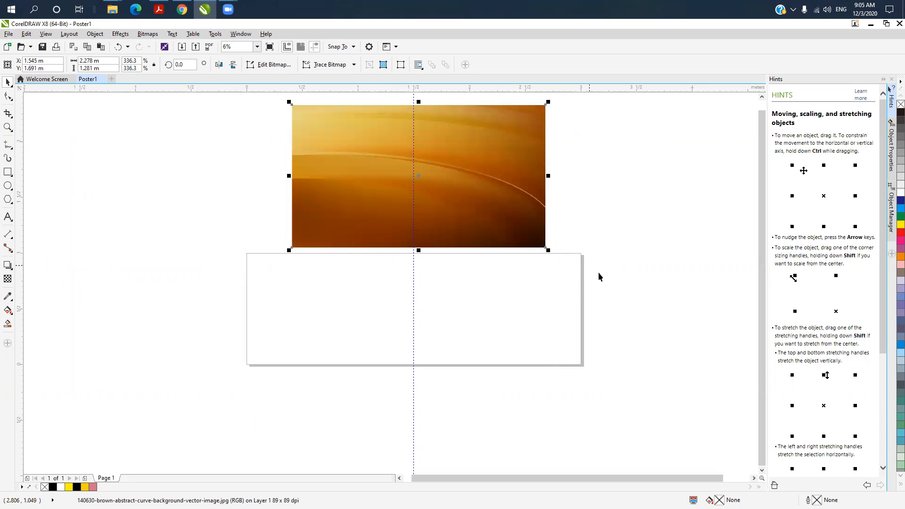
- Change the page size to 4.0 x 1.5 m and set it back to 3.0 x 1.0 m
{"action": "left_click", "coordinate": [78, 143]}
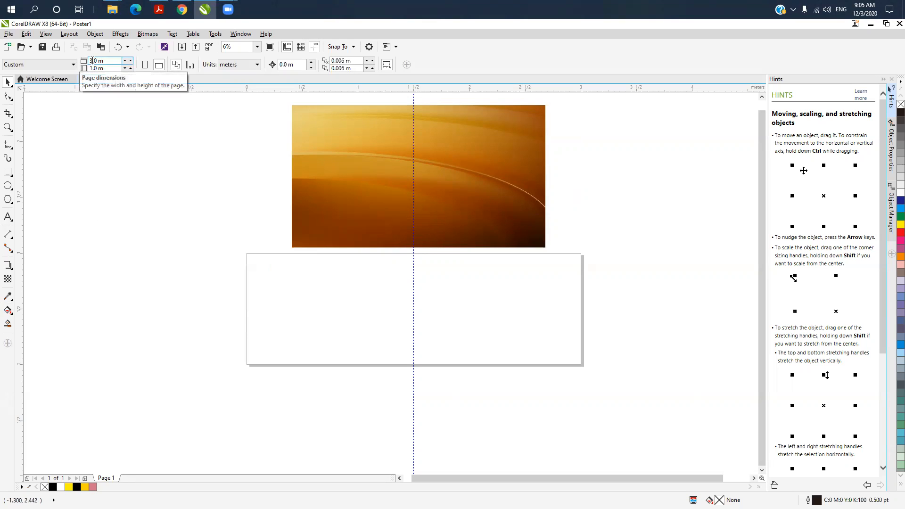
{"action": "type", "text": "4"}
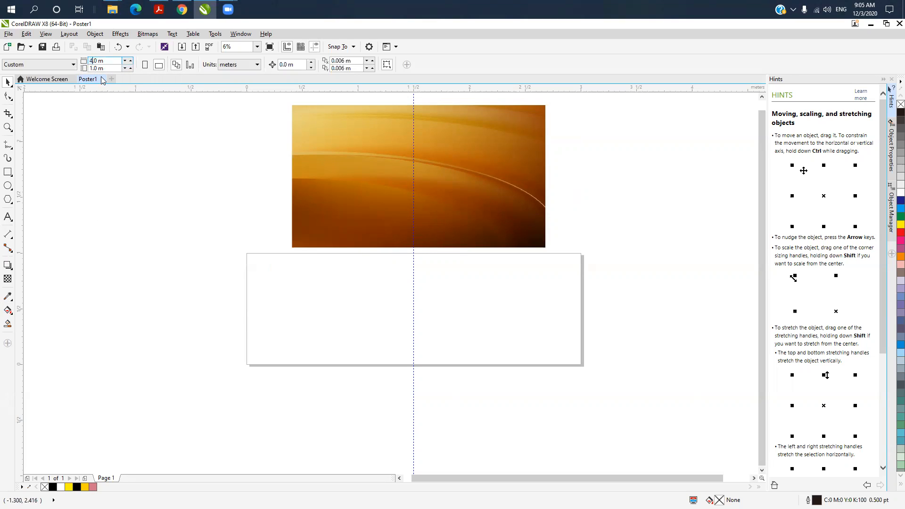
{"action": "key", "text": "Tab"}
{"action": "type", "text": ".5"}
{"action": "key", "text": "Return"}
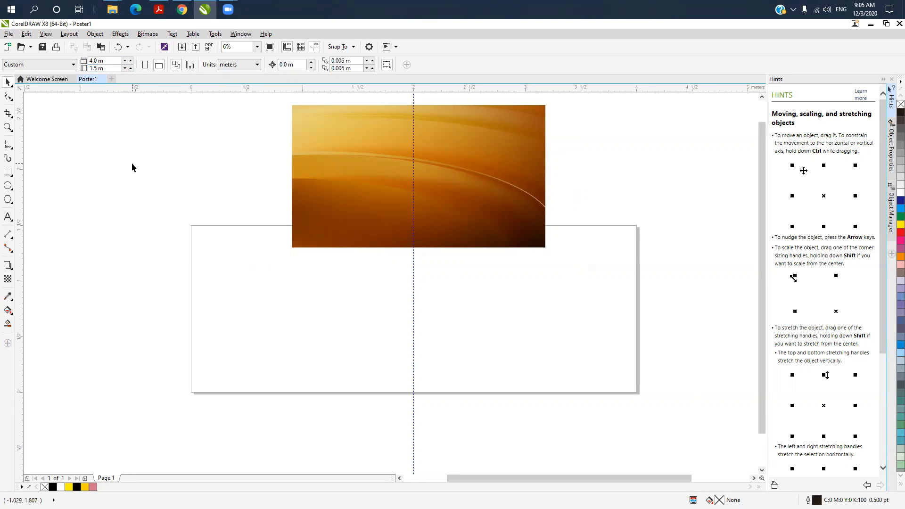
{"action": "double_click", "coordinate": [87, 61]}
{"action": "type", "text": "3"}
{"action": "left_click", "coordinate": [95, 67]}
{"action": "key", "text": "BackSpace"}
{"action": "key", "text": "Return"}
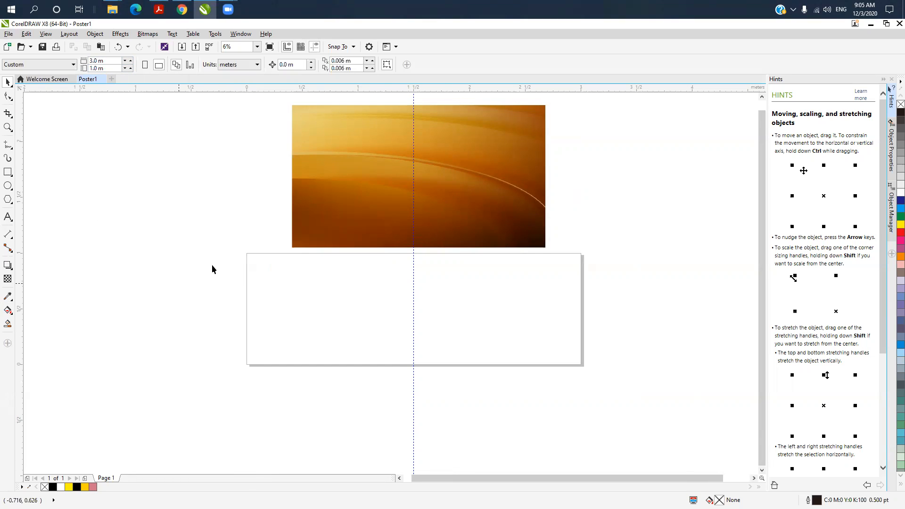
- Create a rectangle covering the full 3.0 x 1.0 m page and move the brown background image aside, above the page's left end
{"action": "left_click", "coordinate": [500, 196]}
{"action": "mouse_move", "coordinate": [500, 196]}
{"action": "left_mouse_down"}
{"action": "mouse_move", "coordinate": [482, 332]}
{"action": "mouse_move", "coordinate": [513, 191]}
{"action": "left_mouse_up"}
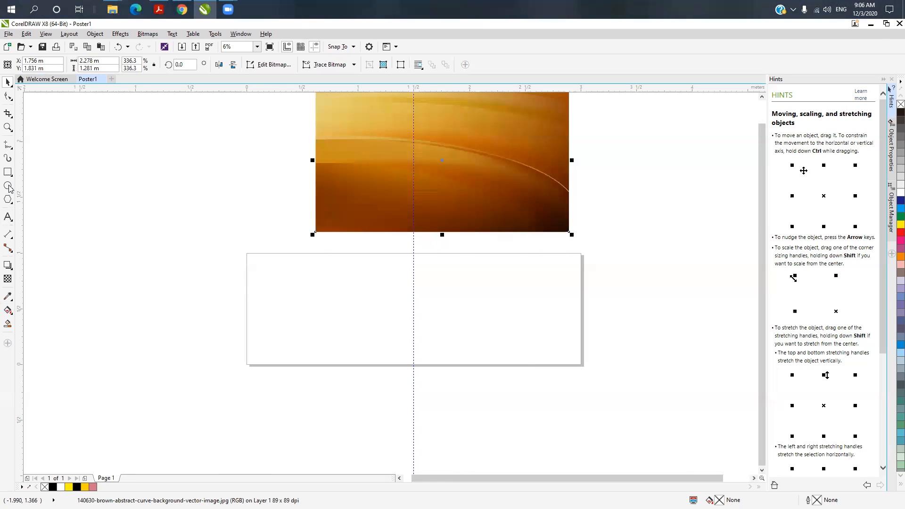
{"action": "left_click", "coordinate": [182, 260]}
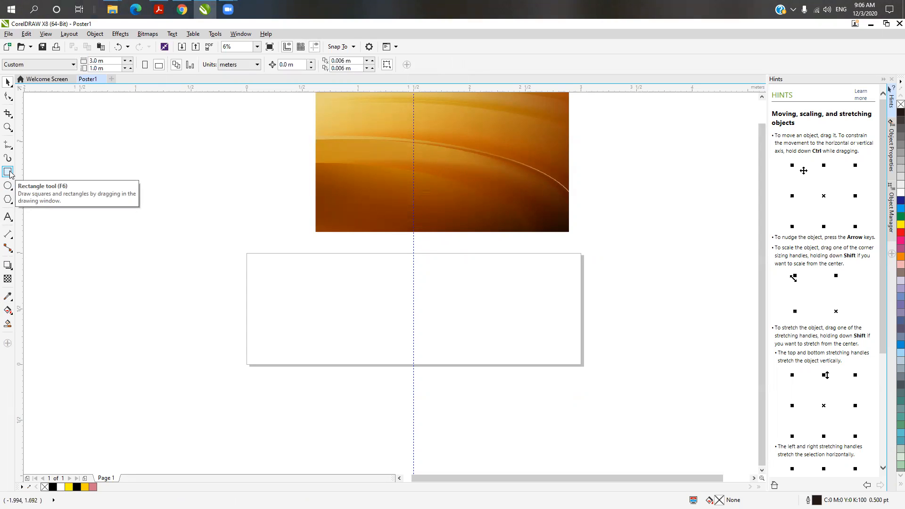
{"action": "double_click", "coordinate": [8, 172]}
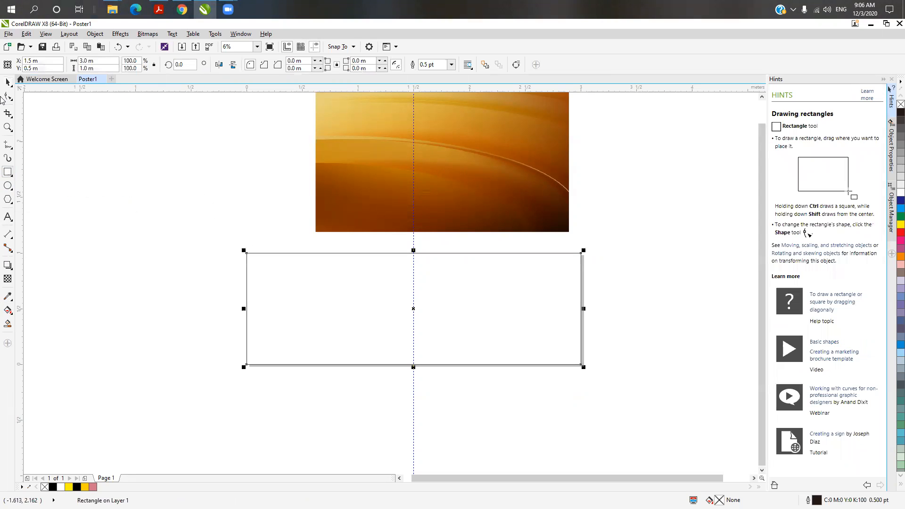
{"action": "left_click", "coordinate": [8, 82]}
{"action": "left_click", "coordinate": [388, 177]}
{"action": "left_click_drag", "start_coordinate": [387, 178], "coordinate": [186, 187]}
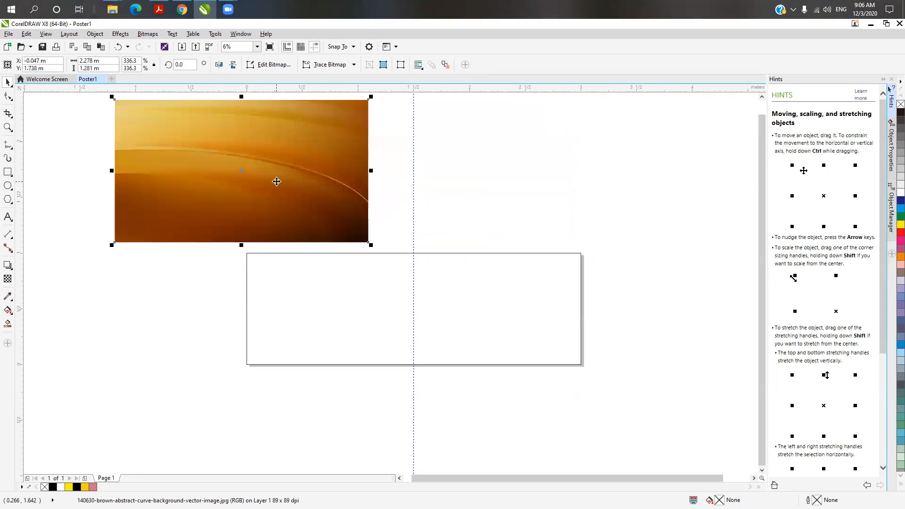
- Try to PowerClip the brown background image inside the page rectangle, and undo it
{"action": "right_click", "coordinate": [279, 182]}
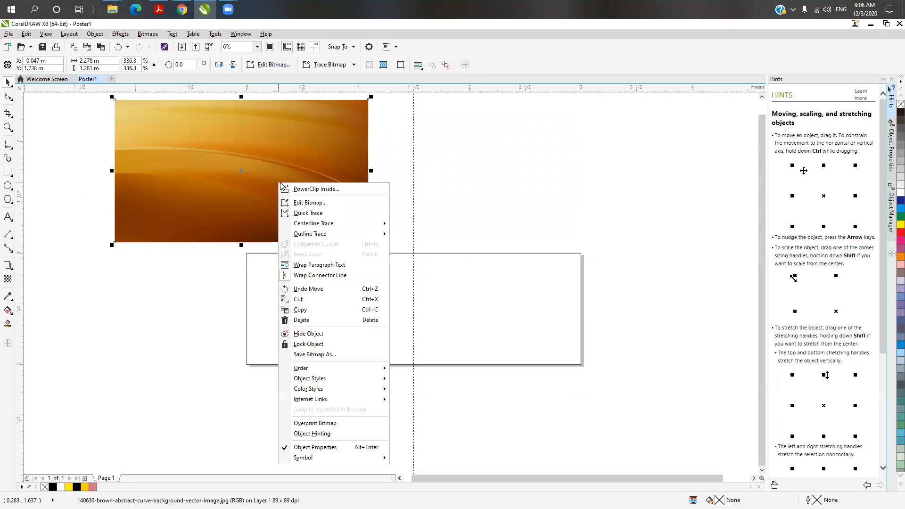
{"action": "left_click", "coordinate": [297, 189]}
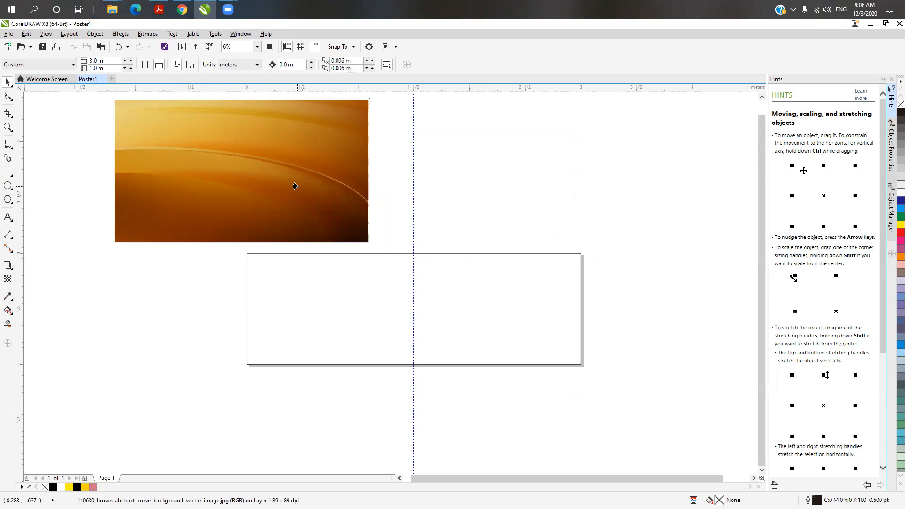
{"action": "left_click", "coordinate": [260, 273]}
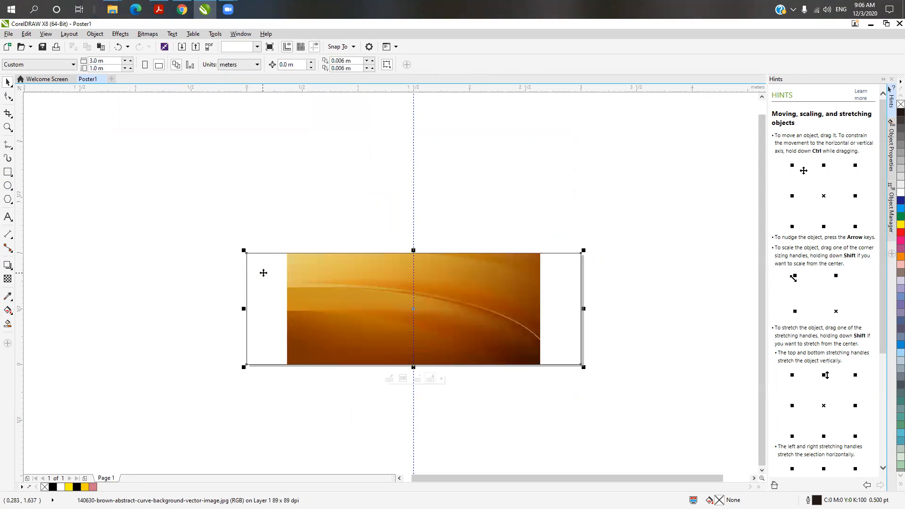
{"action": "key", "text": "ctrl+z"}
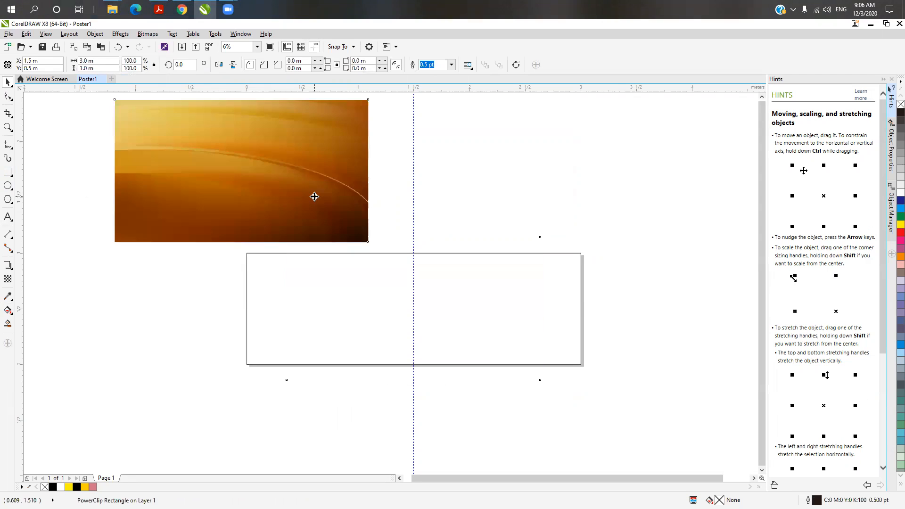
- PowerClip the brown background image inside the page-sized rectangle
{"action": "right_click", "coordinate": [313, 197]}
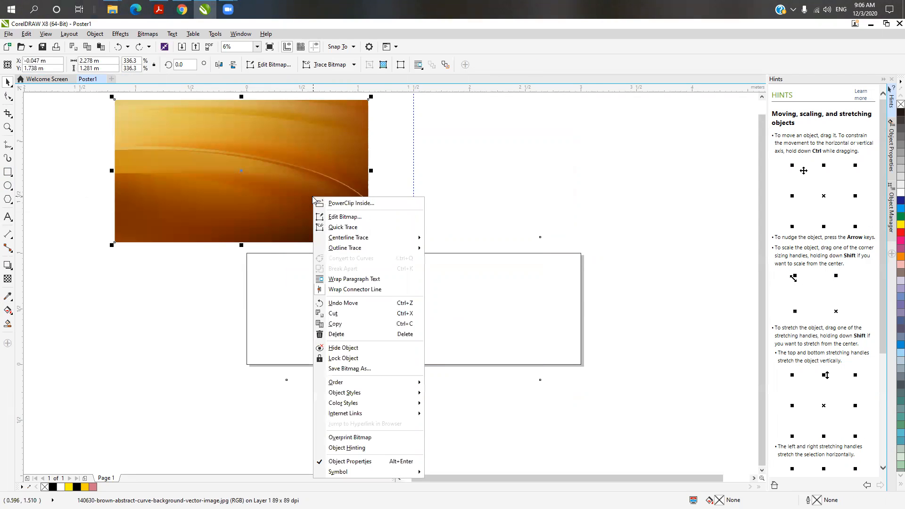
{"action": "left_click", "coordinate": [327, 203]}
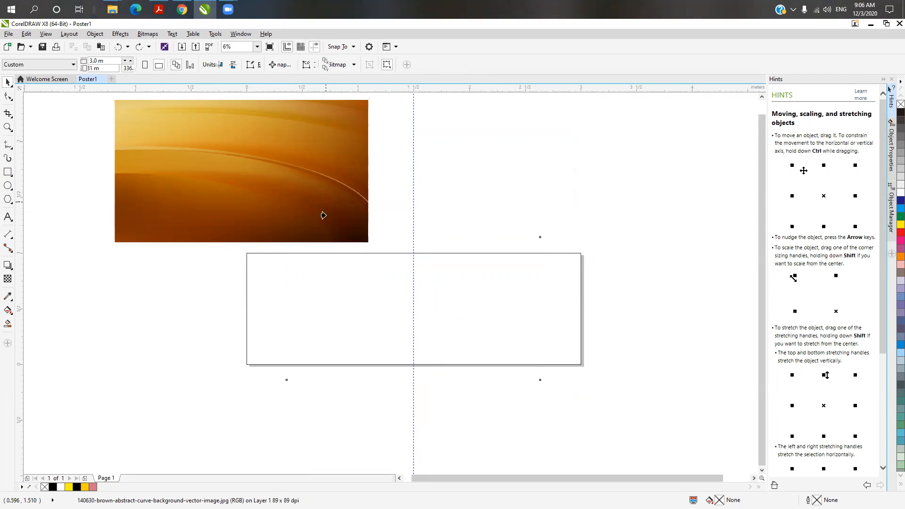
{"action": "left_click", "coordinate": [316, 299]}
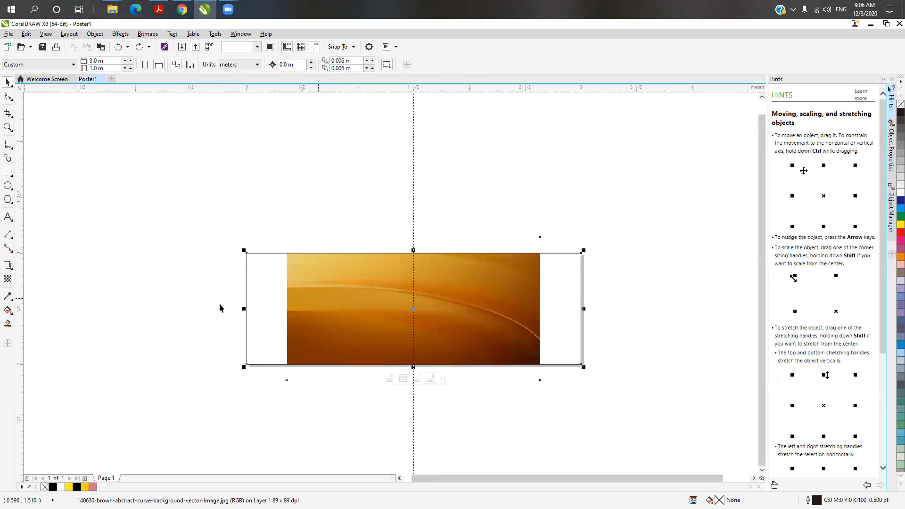
- Edit the PowerClip contents, enlarging the background image to about 3.03 x 1.71 m and aligning its top with the rectangle so it fills the frame
{"action": "left_click", "coordinate": [389, 379]}
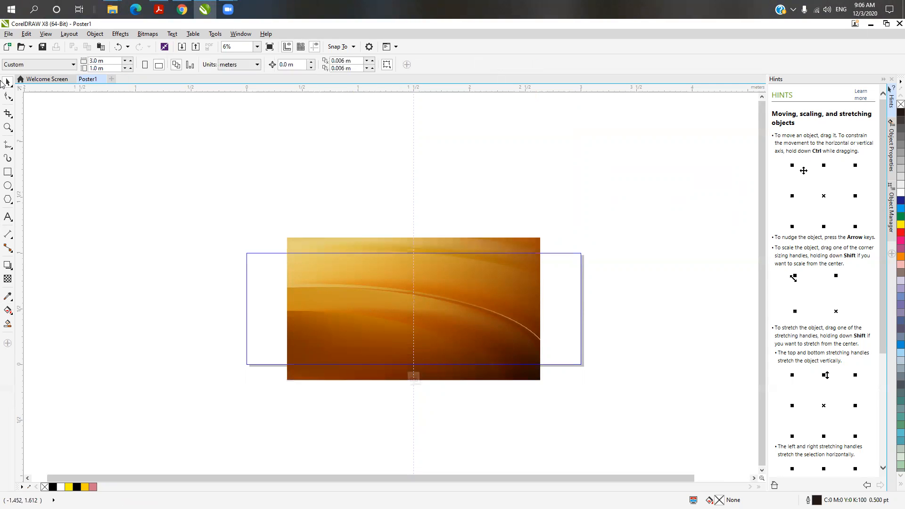
{"action": "left_click_drag", "start_coordinate": [371, 304], "coordinate": [335, 266]}
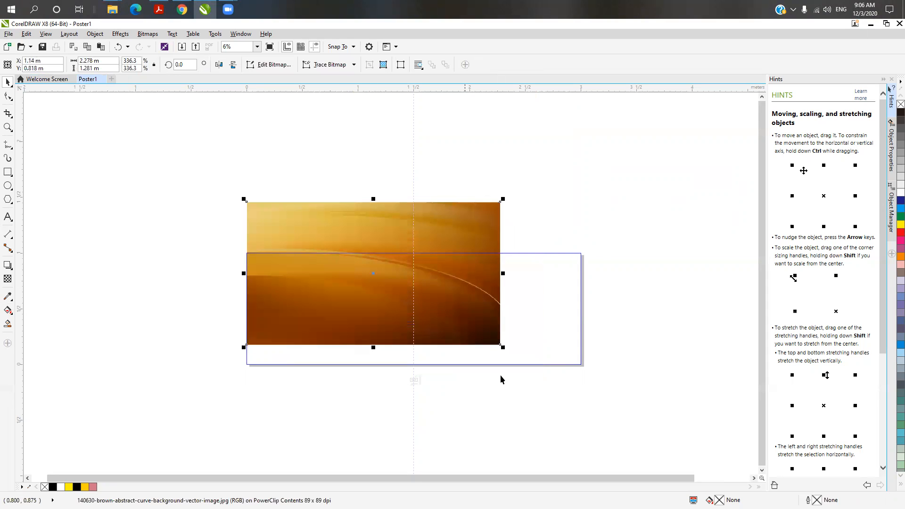
{"action": "left_click_drag", "start_coordinate": [502, 347], "coordinate": [585, 451]}
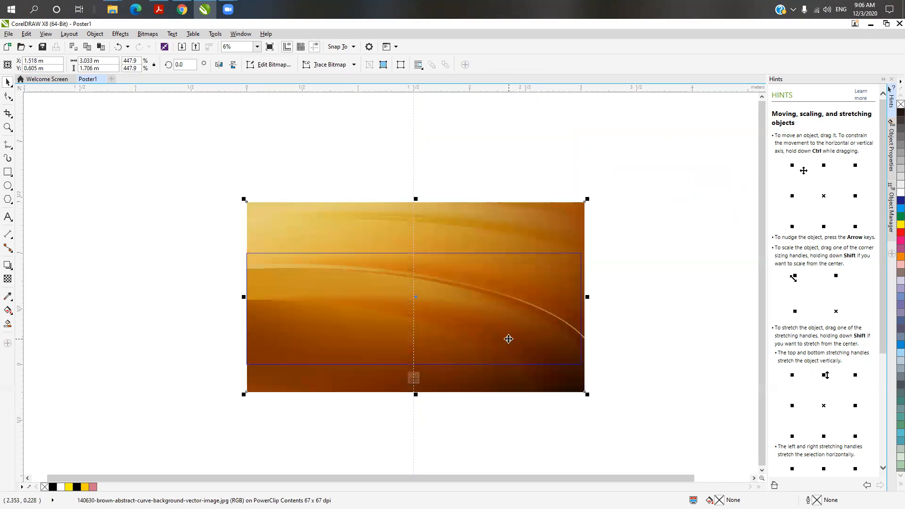
{"action": "left_click_drag", "start_coordinate": [506, 339], "coordinate": [509, 345]}
{"action": "mouse_move", "coordinate": [510, 342]}
{"action": "left_mouse_down"}
{"action": "mouse_move", "coordinate": [511, 332]}
{"action": "mouse_move", "coordinate": [512, 356]}
{"action": "left_mouse_up"}
{"action": "left_click_drag", "start_coordinate": [516, 319], "coordinate": [514, 324]}
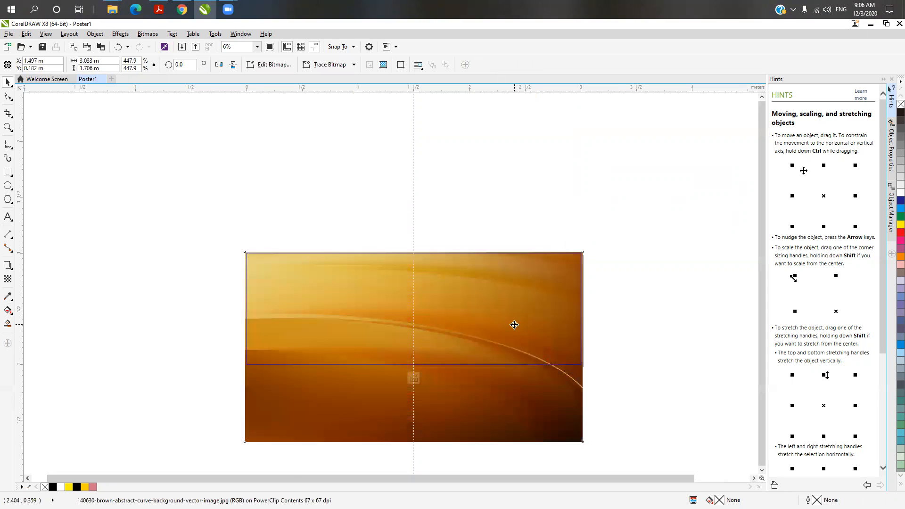
{"action": "left_click", "coordinate": [414, 379]}
{"action": "left_click", "coordinate": [706, 346]}
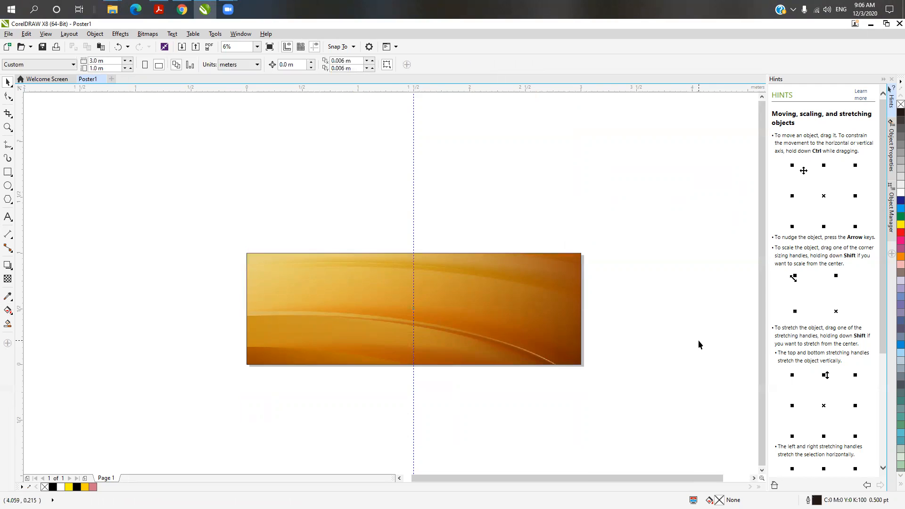
{"action": "scroll", "coordinate": [581, 271], "scroll_direction": "up", "scroll_amount": 2}
{"action": "scroll", "coordinate": [583, 274], "scroll_direction": "up", "scroll_amount": 2}
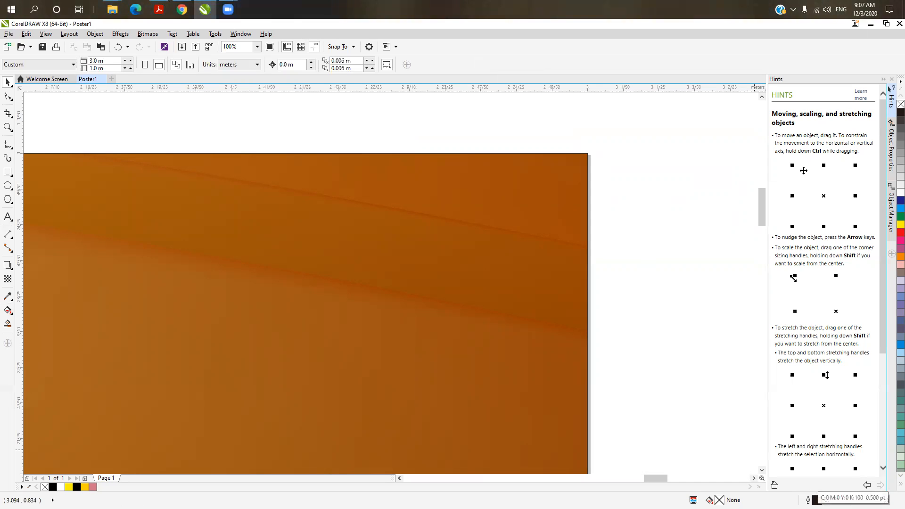
{"action": "double_click", "coordinate": [817, 501]}
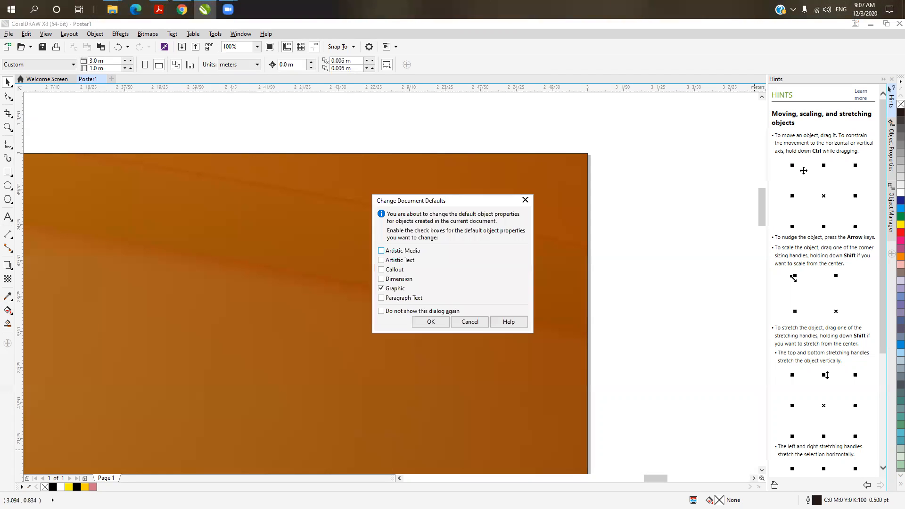
{"action": "left_click", "coordinate": [470, 323]}
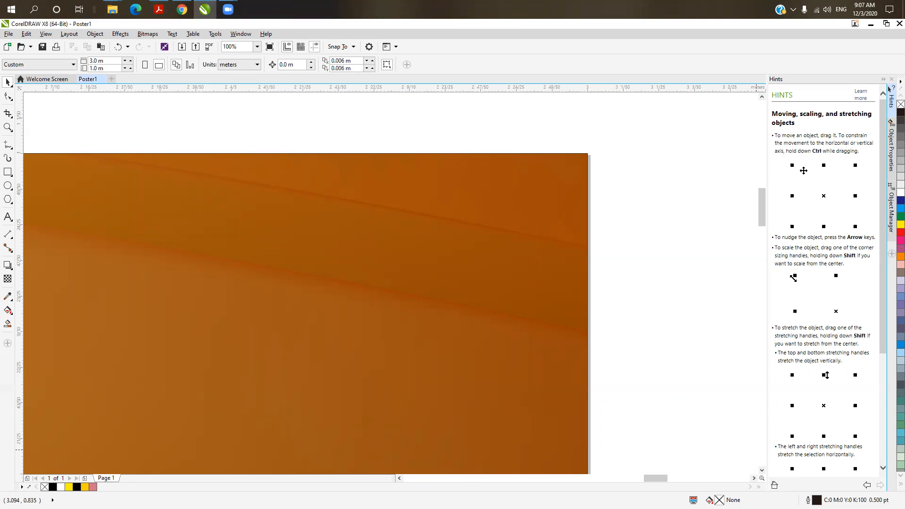
- Remove the outline of the PowerClip rectangle by setting its outline width to None
{"action": "left_click", "coordinate": [398, 253]}
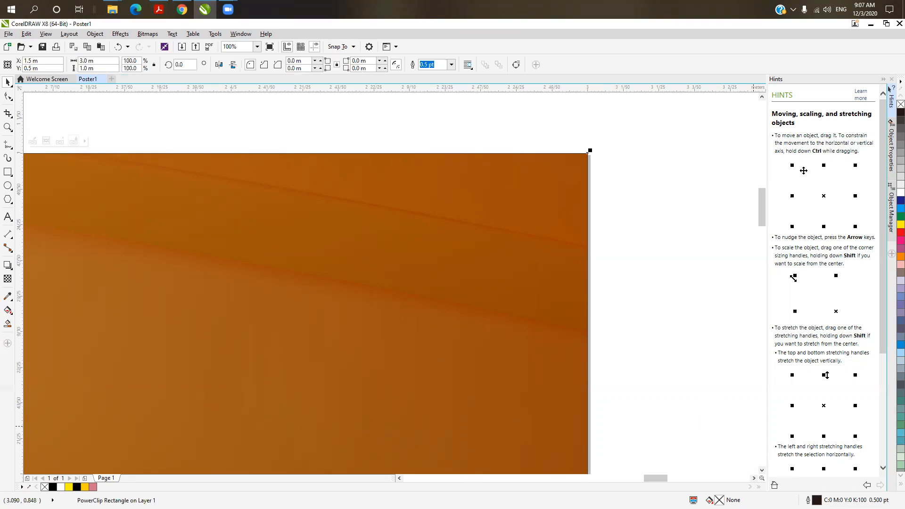
{"action": "key", "text": "F12"}
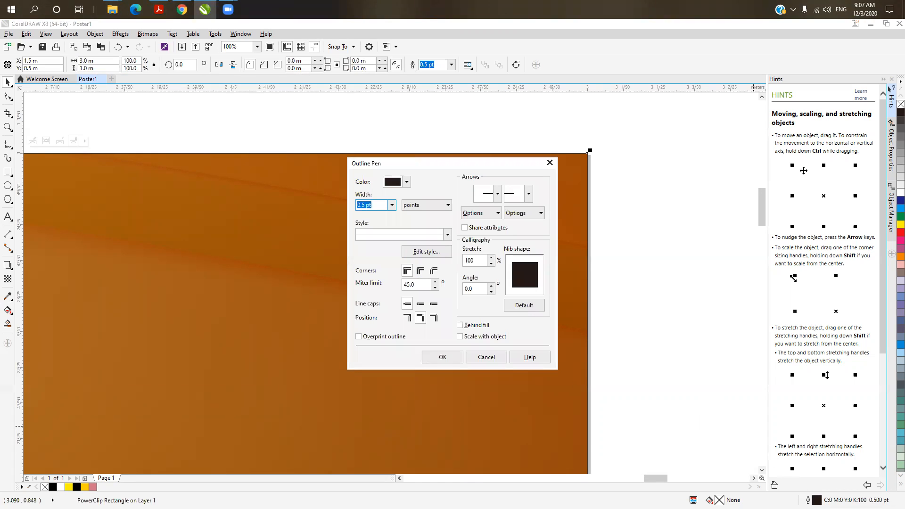
{"action": "left_click", "coordinate": [391, 206]}
{"action": "left_click", "coordinate": [384, 215]}
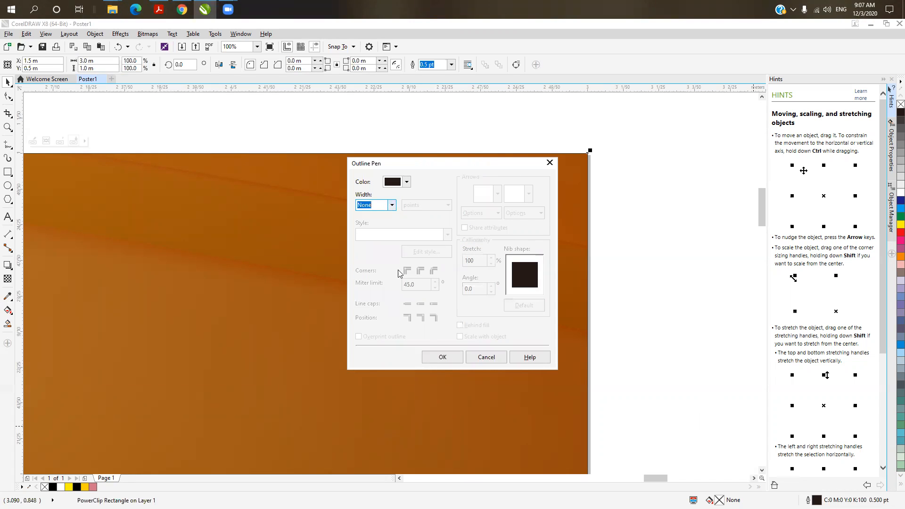
{"action": "left_click", "coordinate": [442, 357]}
- Inspect the banner's edges up close for any remaining outline and return to a view of the whole banner
{"action": "scroll", "coordinate": [586, 184], "scroll_direction": "up", "scroll_amount": 3}
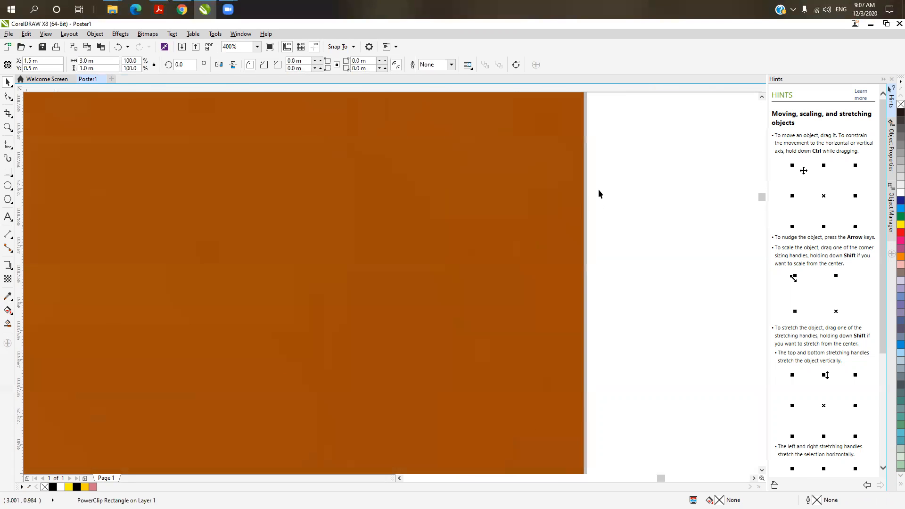
{"action": "scroll", "coordinate": [568, 268], "scroll_direction": "up", "scroll_amount": 4}
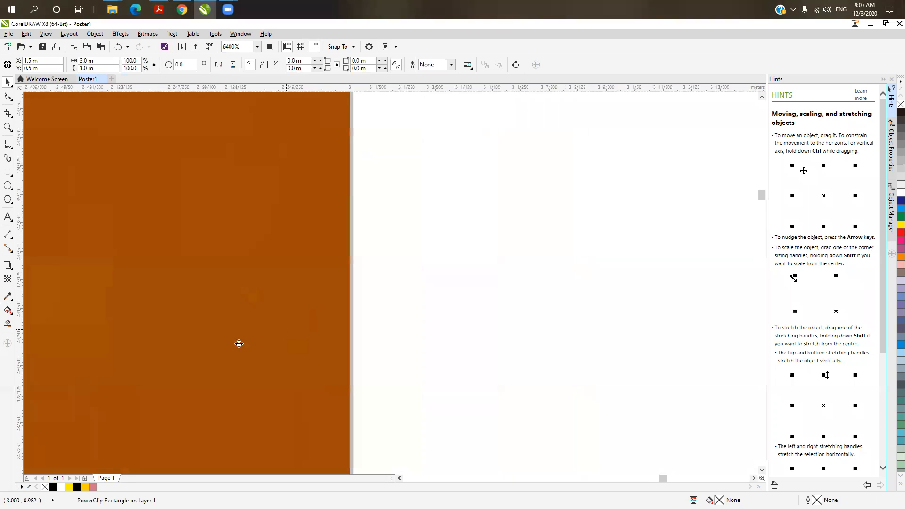
{"action": "scroll", "coordinate": [240, 344], "scroll_direction": "down", "scroll_amount": 6}
{"action": "left_click_drag", "start_coordinate": [650, 478], "coordinate": [633, 480]}
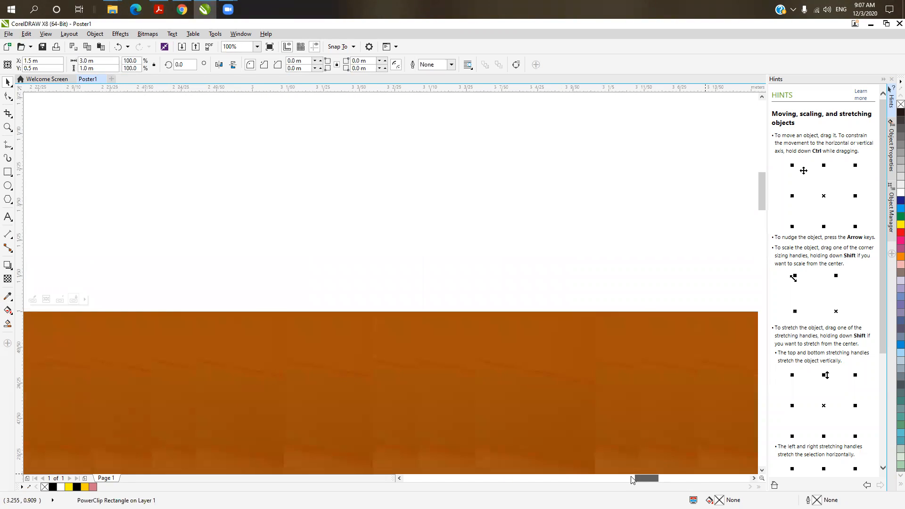
{"action": "scroll", "coordinate": [698, 405], "scroll_direction": "down", "scroll_amount": 3}
{"action": "left_click_drag", "start_coordinate": [760, 289], "coordinate": [752, 369]}
{"action": "left_click_drag", "start_coordinate": [602, 478], "coordinate": [622, 481]}
{"action": "left_click", "coordinate": [513, 418]}
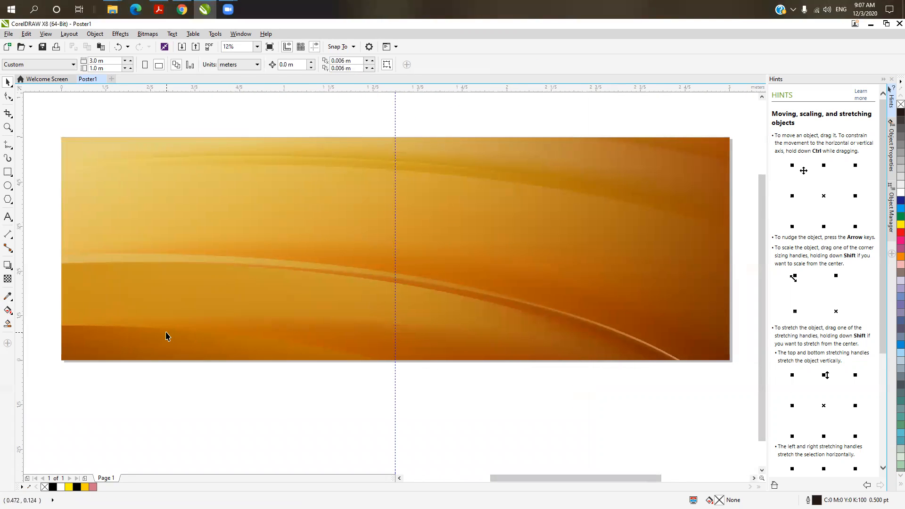
- Switch to Adobe Acrobat Reader and copy the proposal's three-line title, from "PENGEMBANGAN PRODUK GULA AREN" through "COVID-19"
{"action": "left_click", "coordinate": [160, 11]}
{"action": "left_click", "coordinate": [490, 191]}
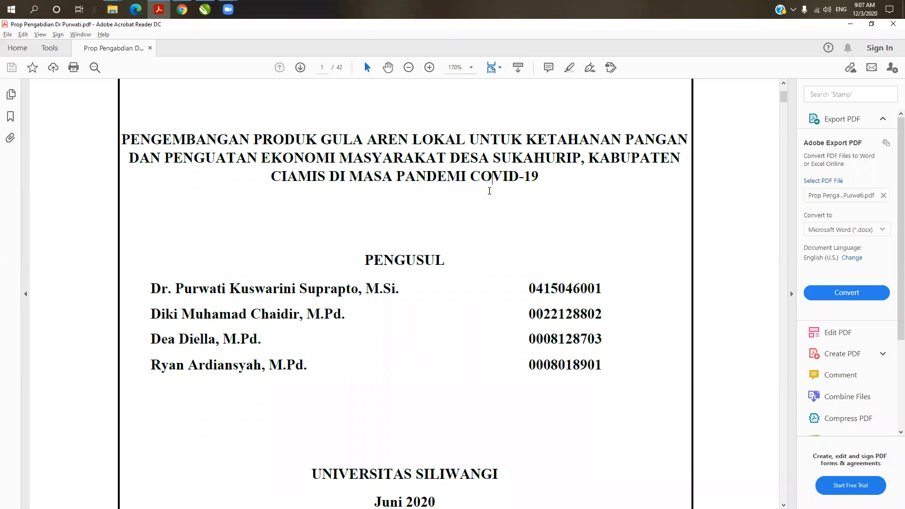
{"action": "mouse_move", "coordinate": [543, 175]}
{"action": "left_mouse_down"}
{"action": "mouse_move", "coordinate": [338, 161]}
{"action": "mouse_move", "coordinate": [133, 124]}
{"action": "left_mouse_up"}
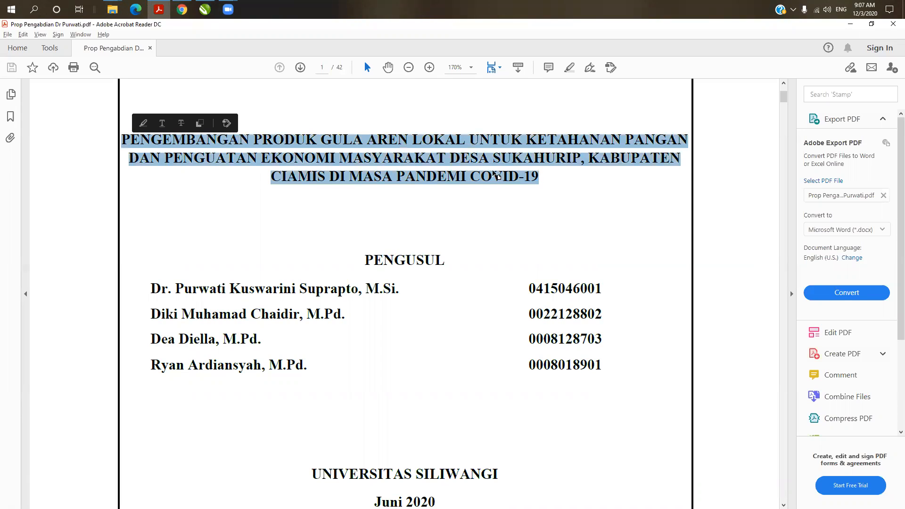
{"action": "right_click", "coordinate": [452, 162]}
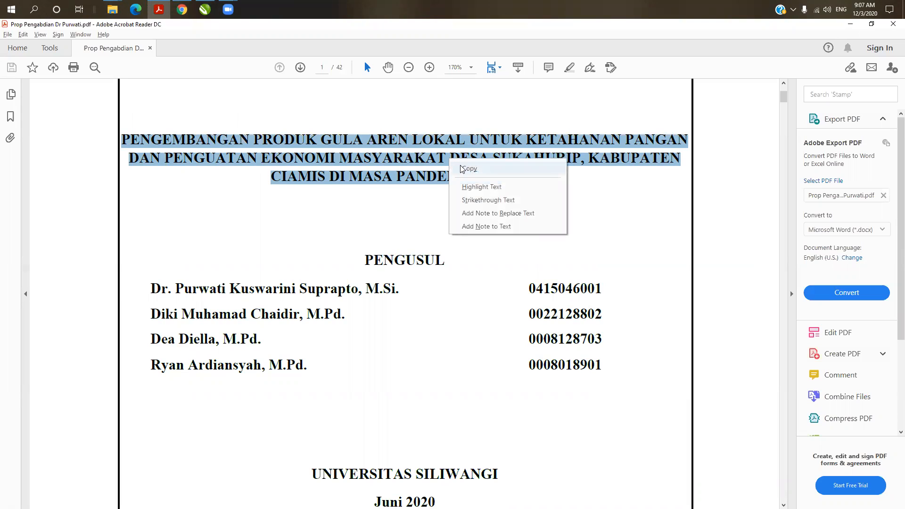
{"action": "left_click", "coordinate": [462, 168]}
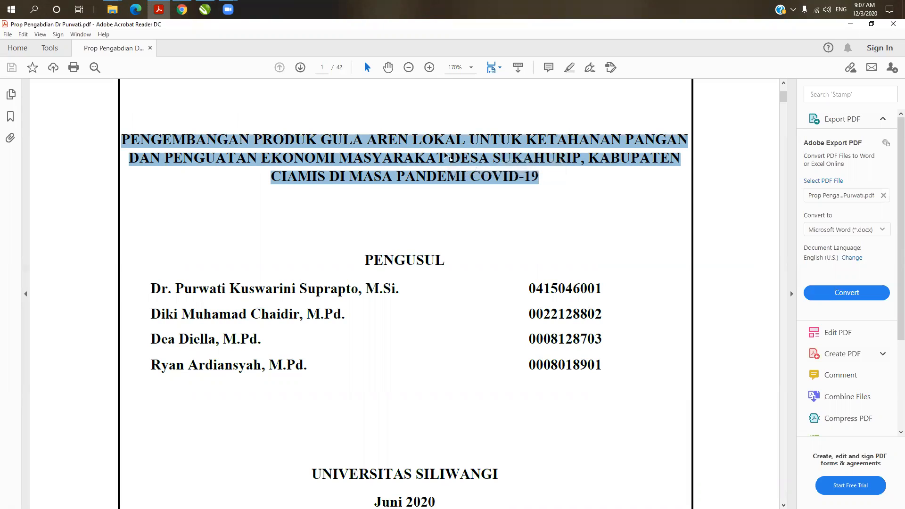
- Switch back to CorelDRAW, paste the title with Maintain Fonts and Formatting, and stretch its text frame to about 0.725 x 0.112 m
{"action": "key", "text": "alt+Tab"}
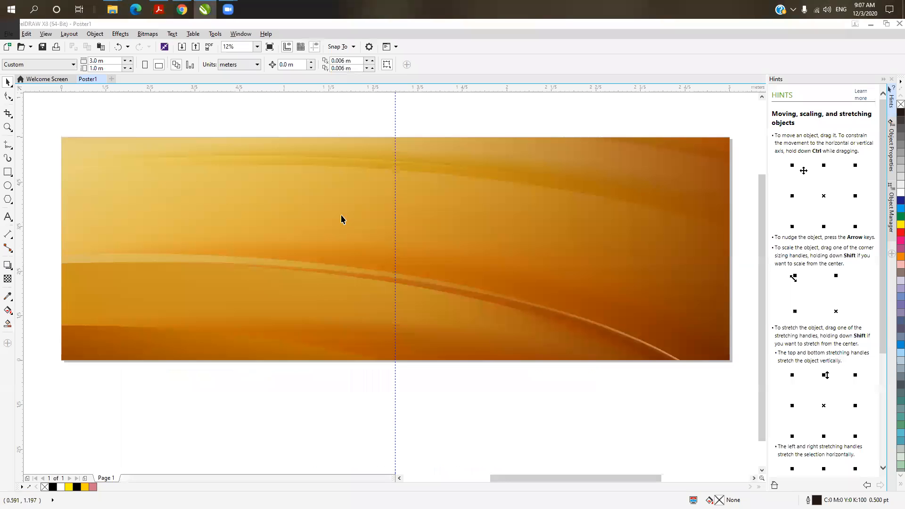
{"action": "right_click", "coordinate": [347, 119]}
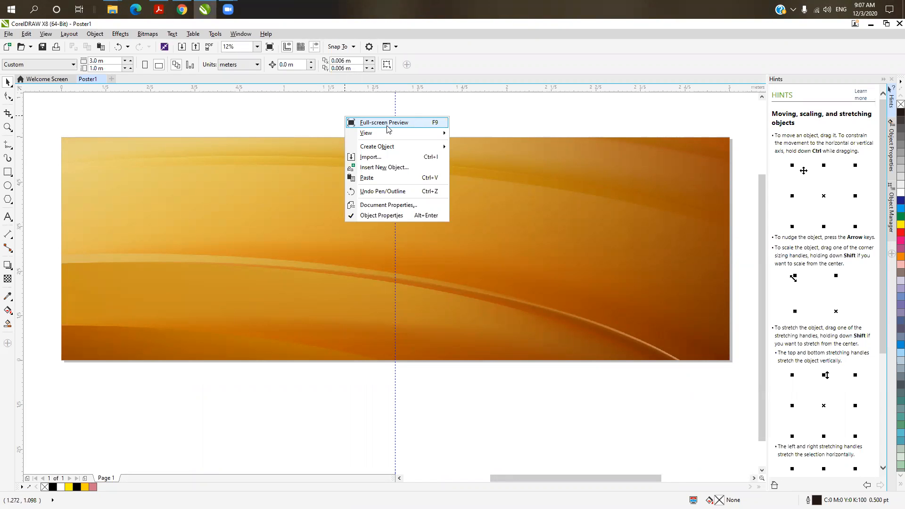
{"action": "left_click", "coordinate": [365, 178]}
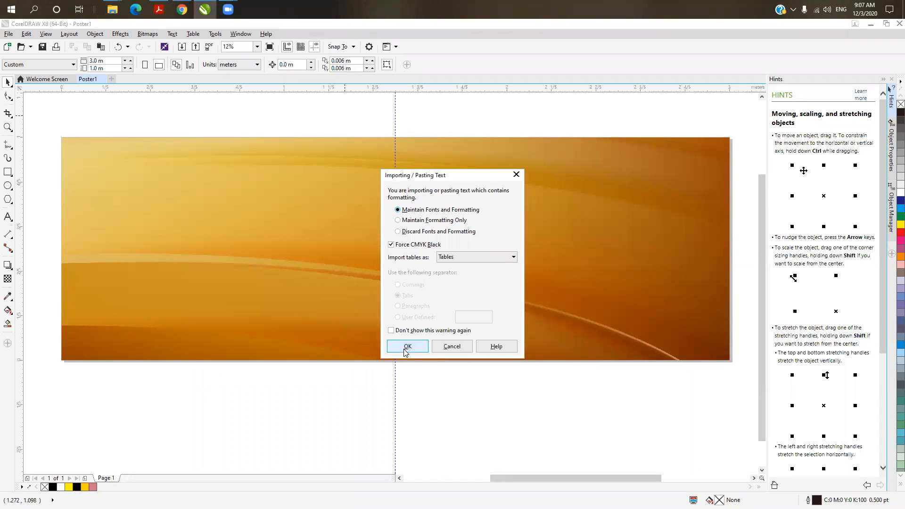
{"action": "left_click", "coordinate": [407, 347]}
{"action": "left_click_drag", "start_coordinate": [375, 242], "coordinate": [245, 184]}
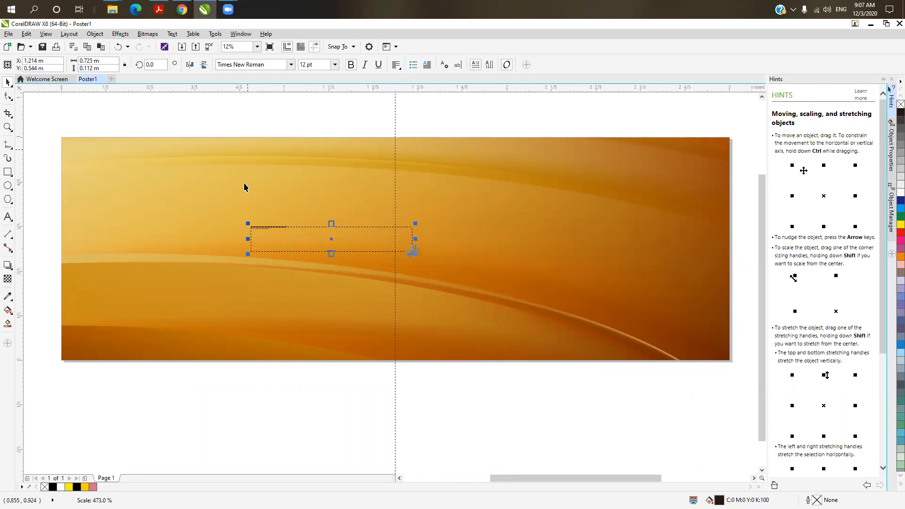
- Convert the pasted title to artistic text and enlarge it to about 1.45 x 0.11 m in the banner's upper part
{"action": "right_click", "coordinate": [340, 240]}
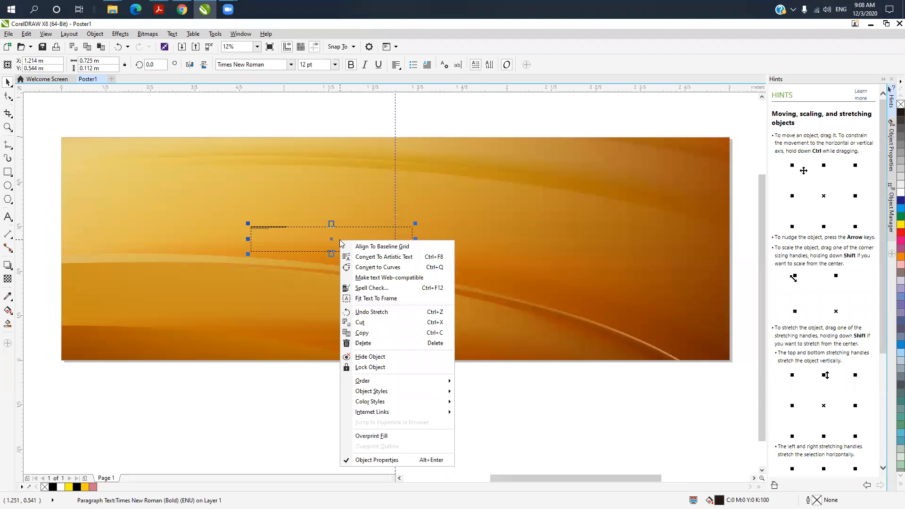
{"action": "left_click", "coordinate": [384, 258]}
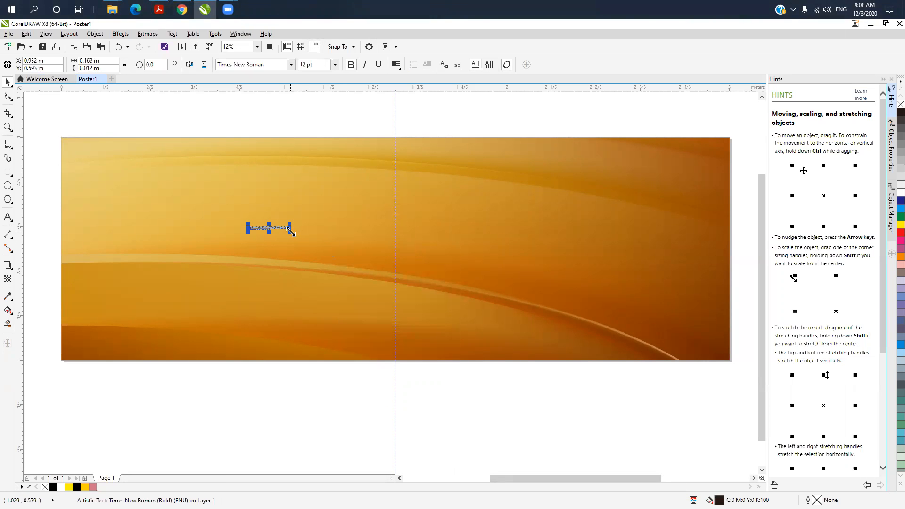
{"action": "left_click_drag", "start_coordinate": [290, 233], "coordinate": [520, 314]}
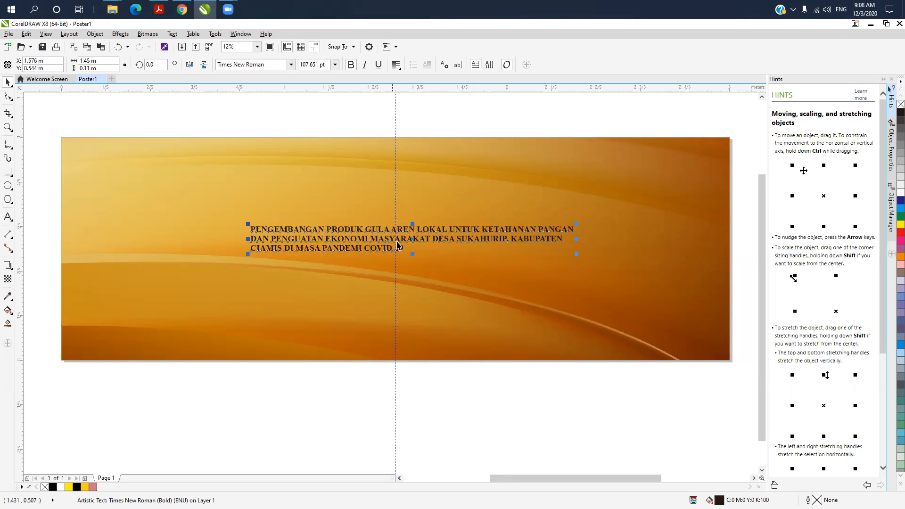
{"action": "left_click_drag", "start_coordinate": [413, 239], "coordinate": [416, 175]}
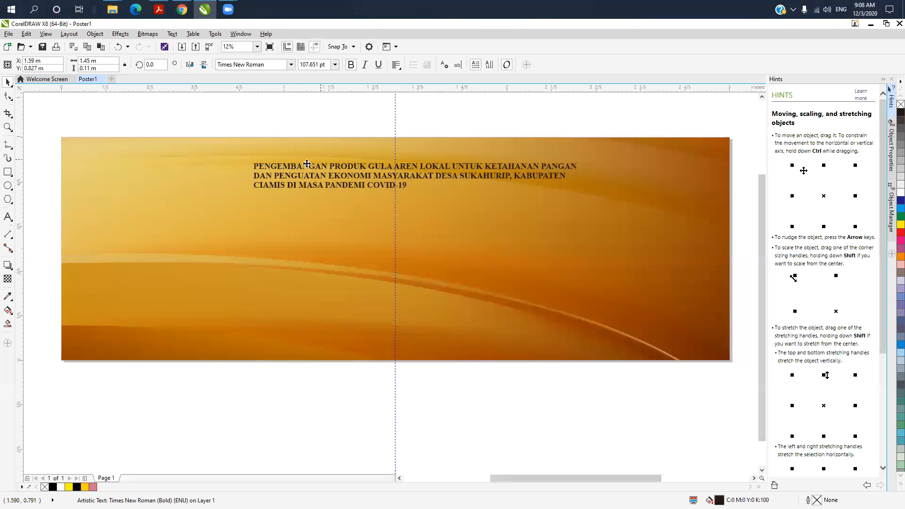
- Set the title to 150 pt with centered alignment and move it onto the vertical center guideline
{"action": "left_click", "coordinate": [335, 65]}
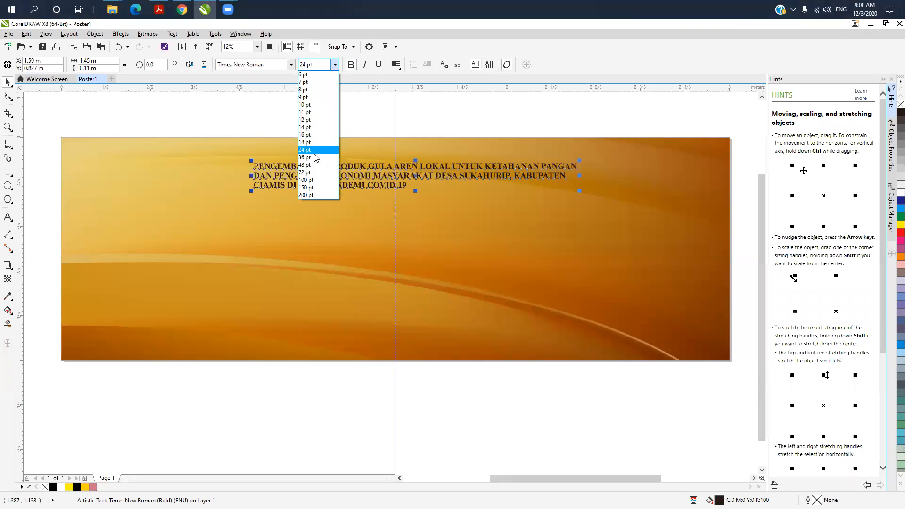
{"action": "left_click", "coordinate": [312, 187]}
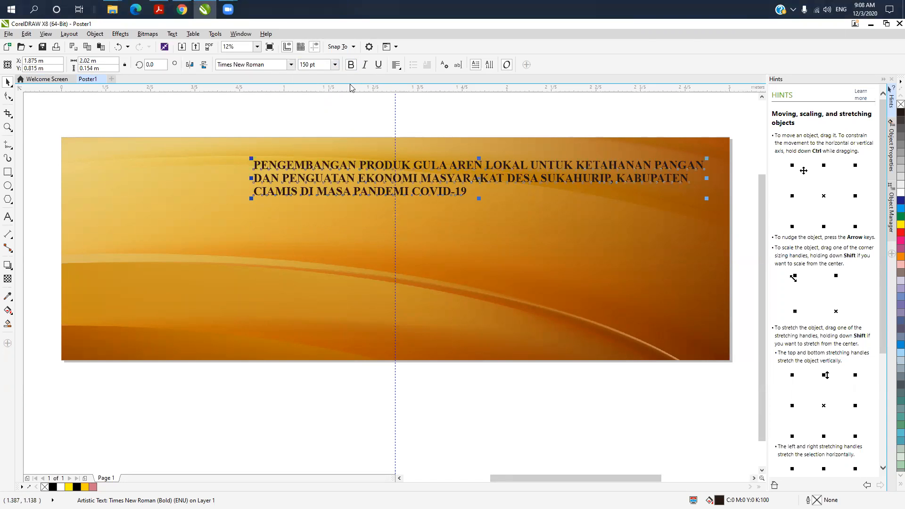
{"action": "left_click", "coordinate": [397, 70]}
{"action": "left_click", "coordinate": [406, 98]}
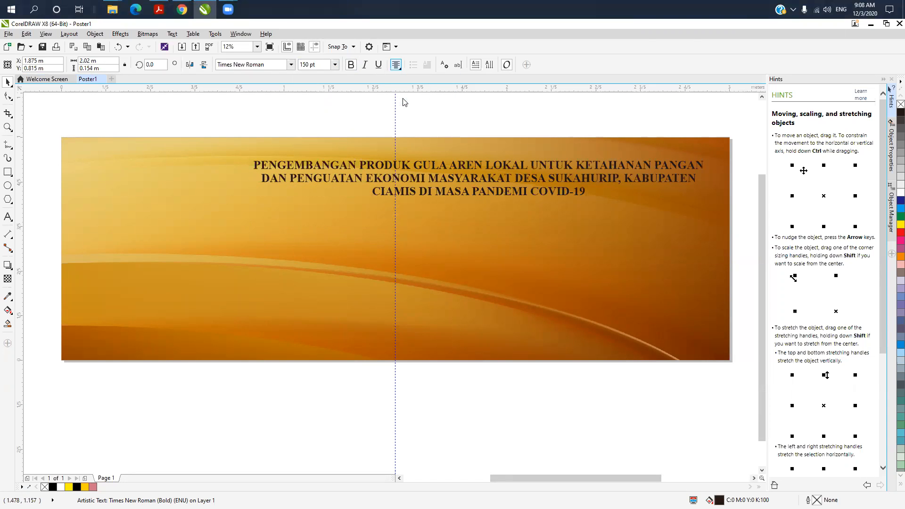
{"action": "left_click_drag", "start_coordinate": [480, 178], "coordinate": [395, 179]}
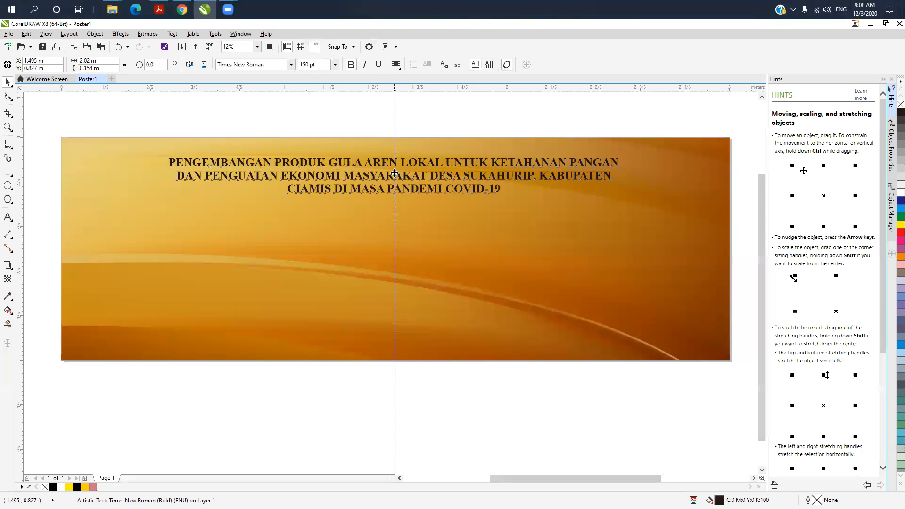
{"action": "right_click", "coordinate": [396, 106]}
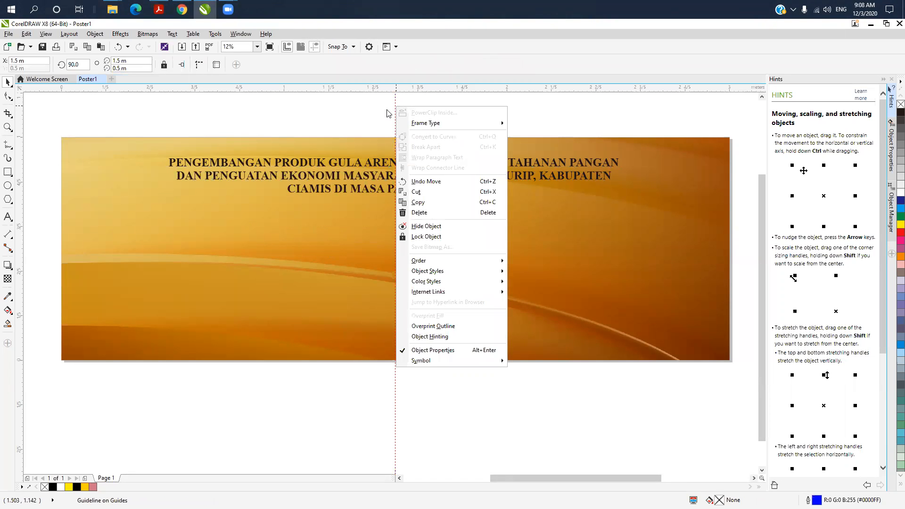
{"action": "left_click", "coordinate": [382, 113]}
{"action": "left_click_drag", "start_coordinate": [20, 122], "coordinate": [133, 128]}
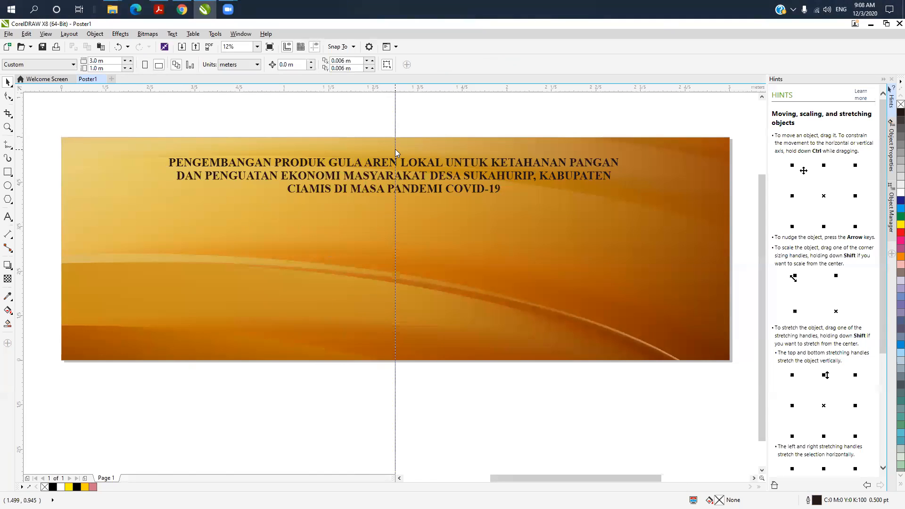
{"action": "left_click_drag", "start_coordinate": [395, 149], "coordinate": [395, 149]}
{"action": "left_click", "coordinate": [126, 135]}
- Change the title's font to Impact and reposition it on the center guideline at about Y 0.778 m
{"action": "left_click", "coordinate": [414, 193]}
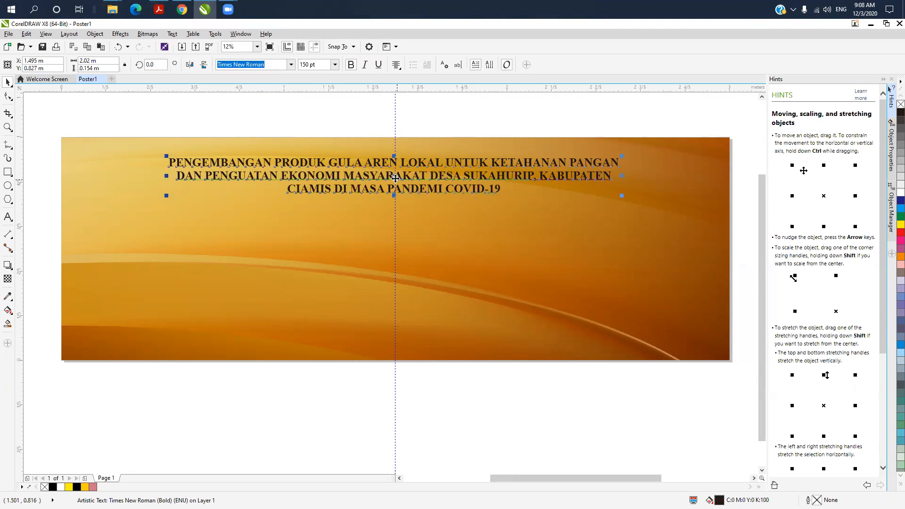
{"action": "left_click_drag", "start_coordinate": [394, 184], "coordinate": [395, 195]}
{"action": "left_click", "coordinate": [292, 67]}
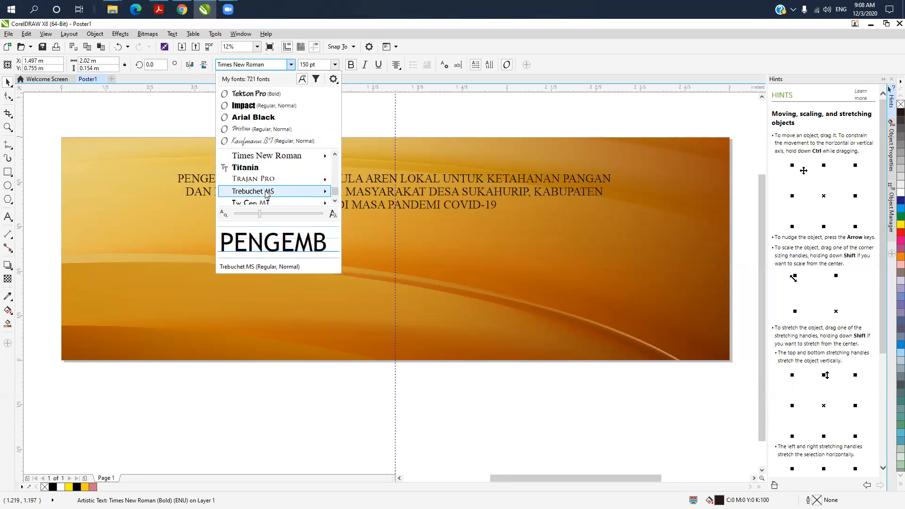
{"action": "mouse_move", "coordinate": [277, 162]}
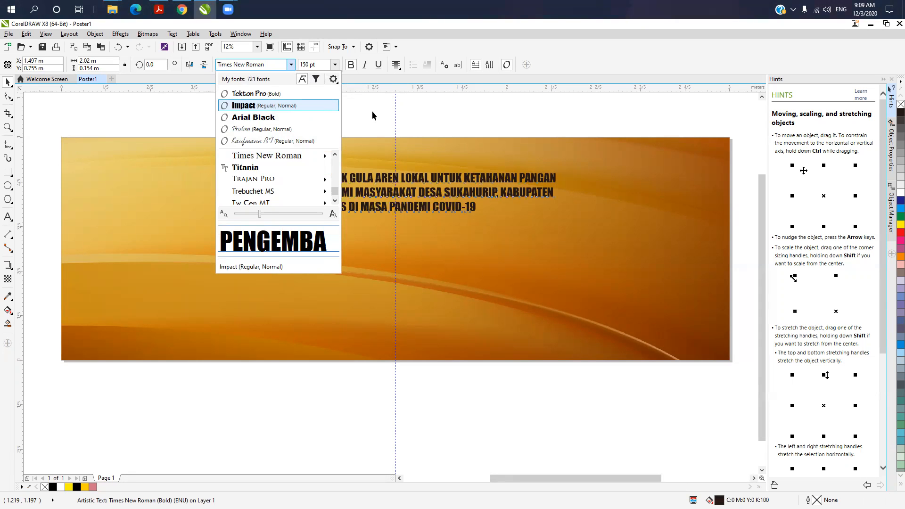
{"action": "key", "text": "Return"}
{"action": "left_click_drag", "start_coordinate": [398, 194], "coordinate": [395, 187]}
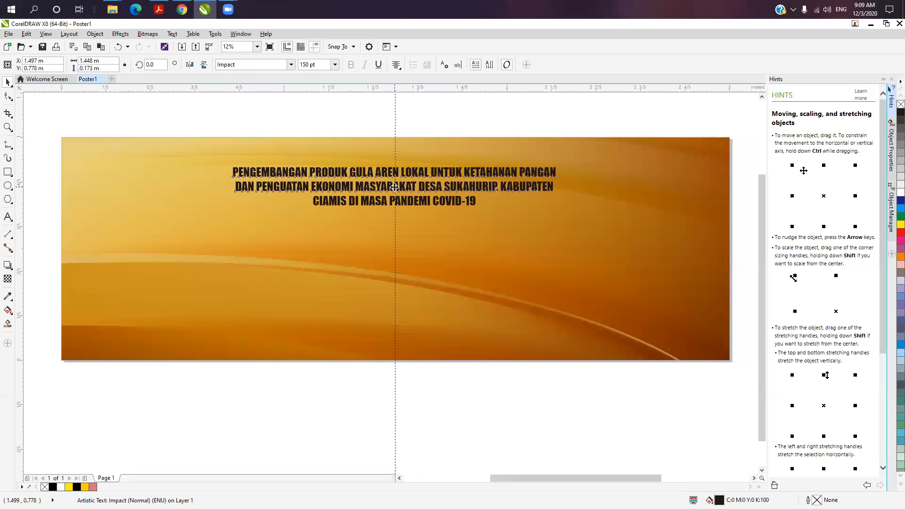
- Move the title slightly down along the center guideline to about Y 0.74 m
{"action": "left_click", "coordinate": [446, 103]}
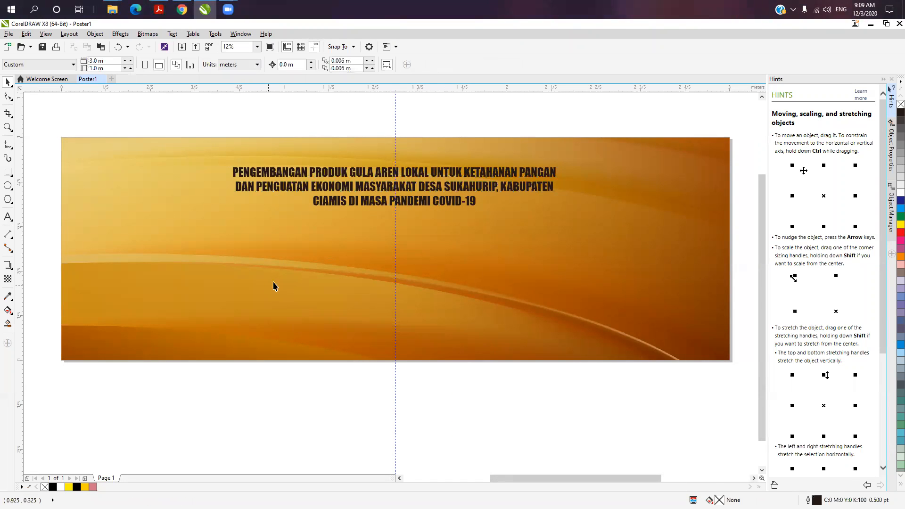
{"action": "left_click", "coordinate": [395, 188]}
{"action": "left_click_drag", "start_coordinate": [394, 187], "coordinate": [395, 195]}
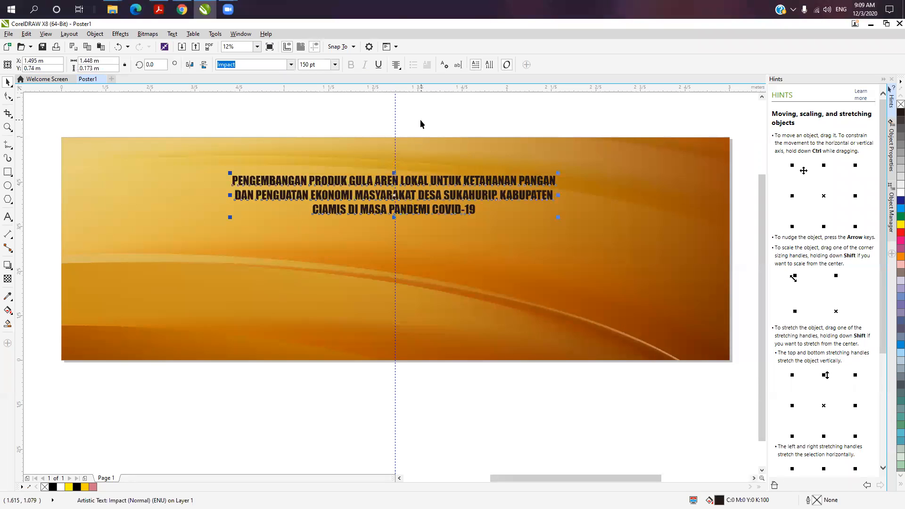
{"action": "left_click", "coordinate": [419, 119]}
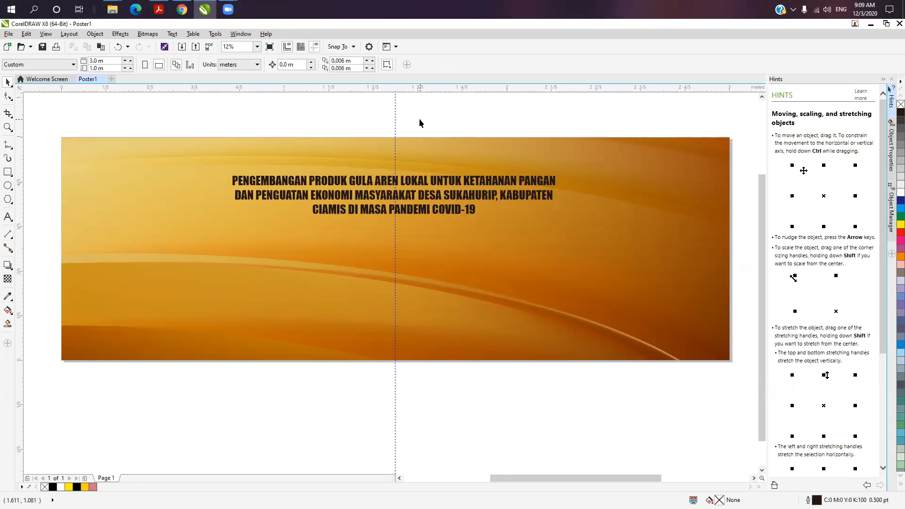
- Try yellow, cyan, orange and brown fills on the title text
{"action": "left_click", "coordinate": [422, 195]}
{"action": "left_click", "coordinate": [900, 225]}
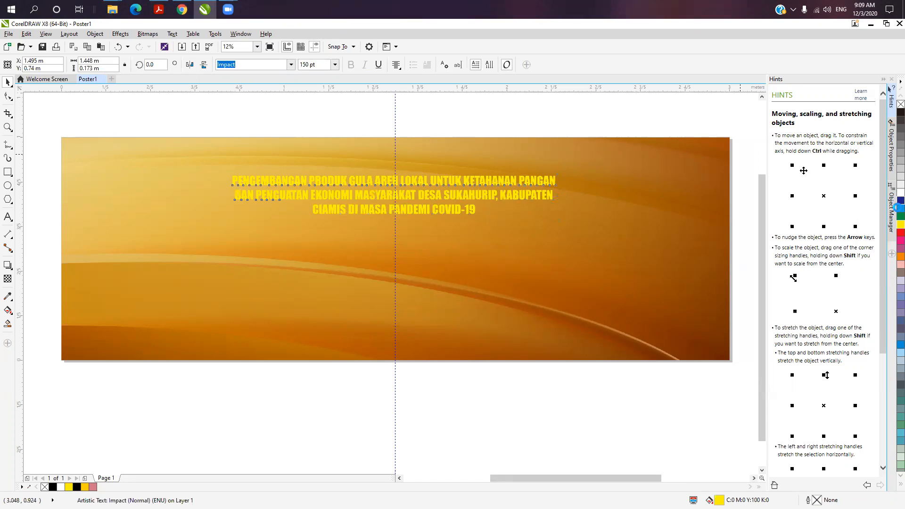
{"action": "left_click", "coordinate": [892, 212]}
{"action": "left_click", "coordinate": [900, 209]}
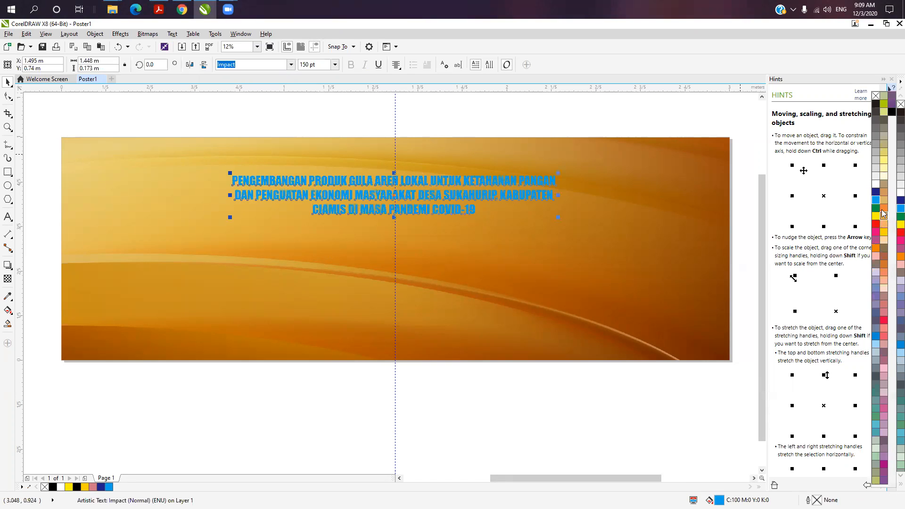
{"action": "left_click", "coordinate": [885, 207]}
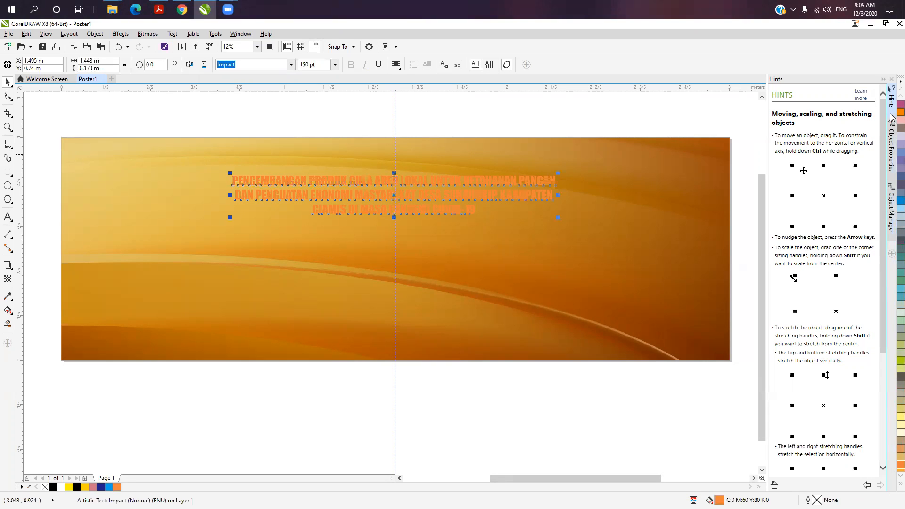
{"action": "left_click", "coordinate": [901, 485]}
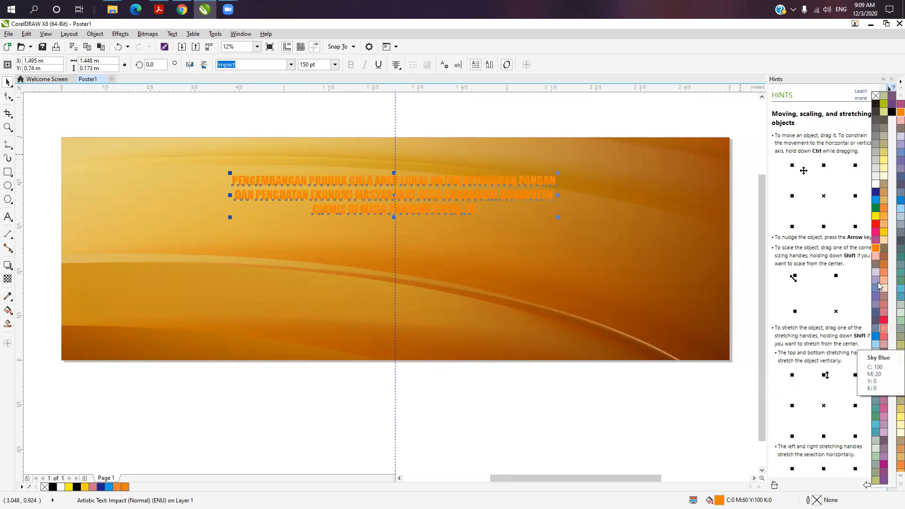
{"action": "left_click", "coordinate": [884, 255]}
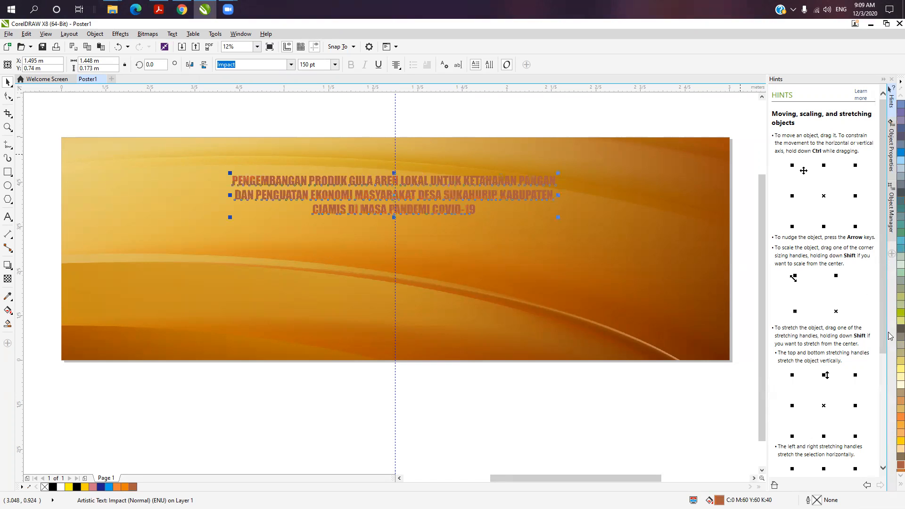
- Fill the title text with the C:100 M:100 Y:100 K:100 black from the palette and deselect it
{"action": "left_click", "coordinate": [892, 486]}
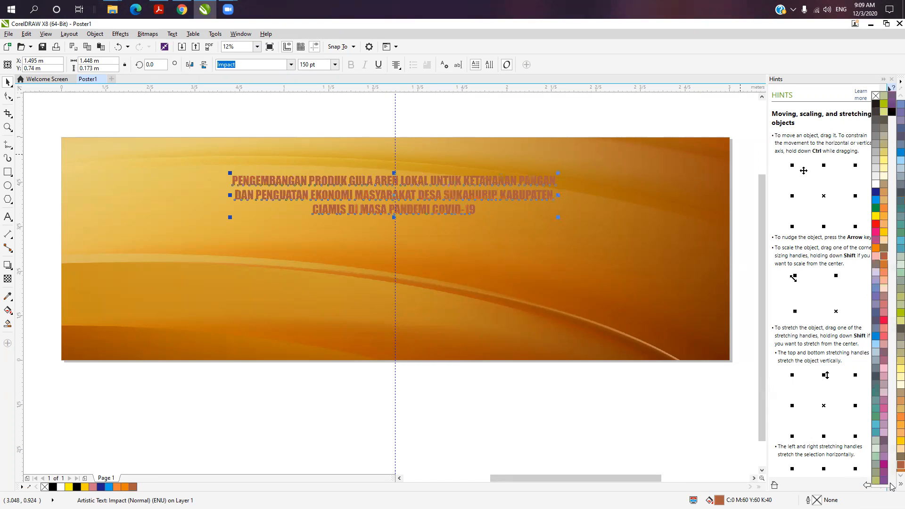
{"action": "left_click", "coordinate": [891, 112]}
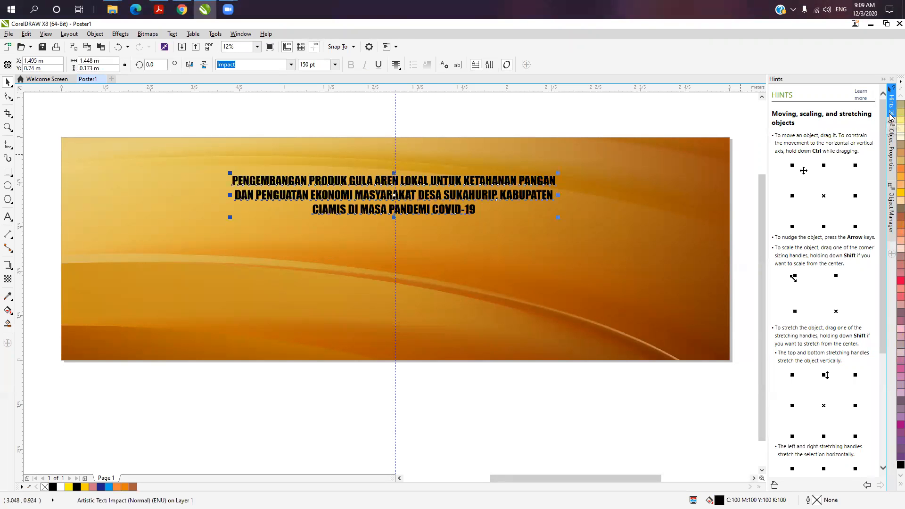
{"action": "left_click", "coordinate": [421, 411]}
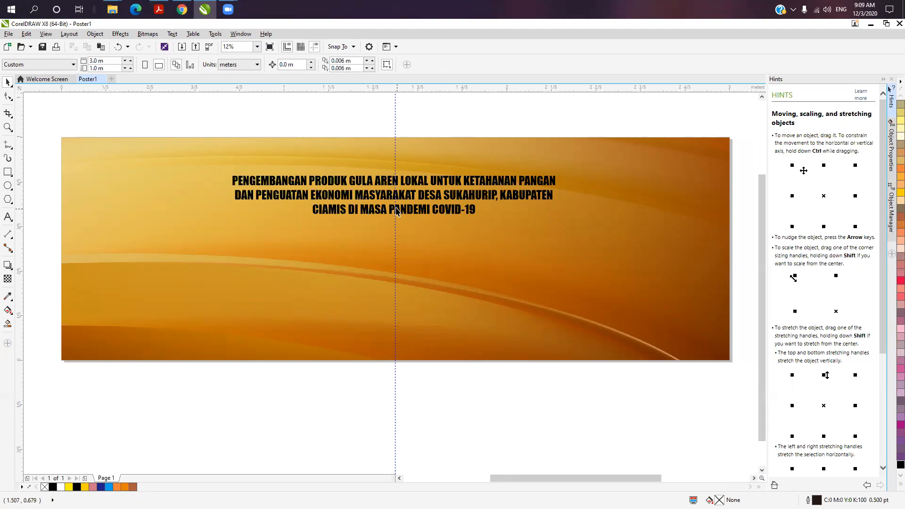
- Try a 0.5 pt black outline on the title text, undo it and deselect the text
{"action": "left_click", "coordinate": [450, 199]}
{"action": "double_click", "coordinate": [818, 500]}
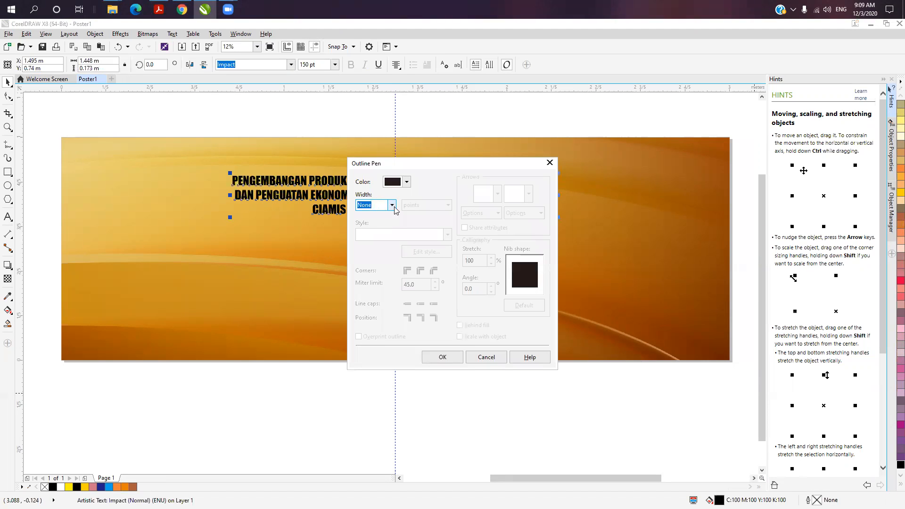
{"action": "left_click", "coordinate": [391, 205]}
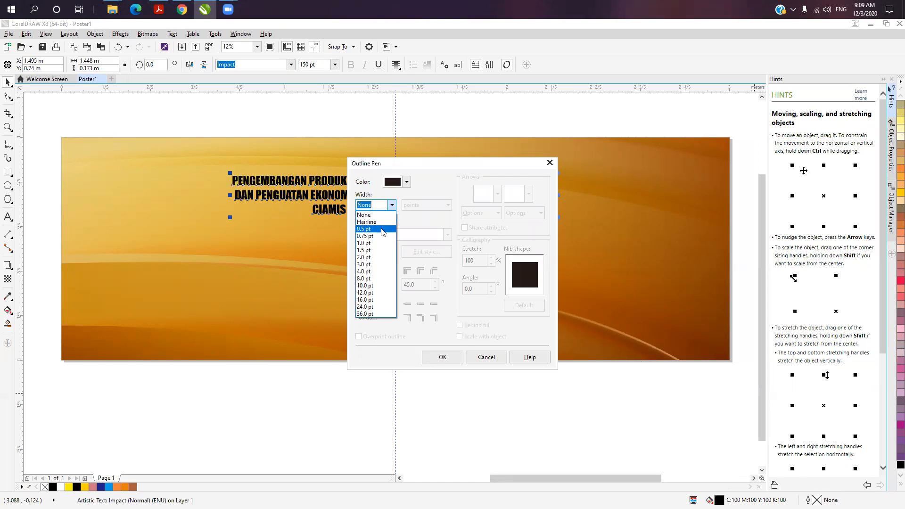
{"action": "left_click", "coordinate": [382, 230]}
{"action": "left_click", "coordinate": [442, 357]}
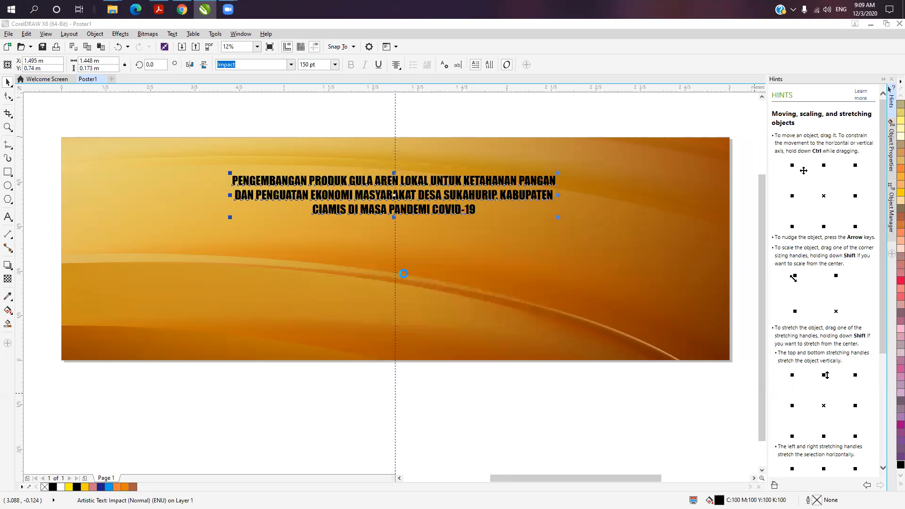
{"action": "left_click", "coordinate": [366, 377]}
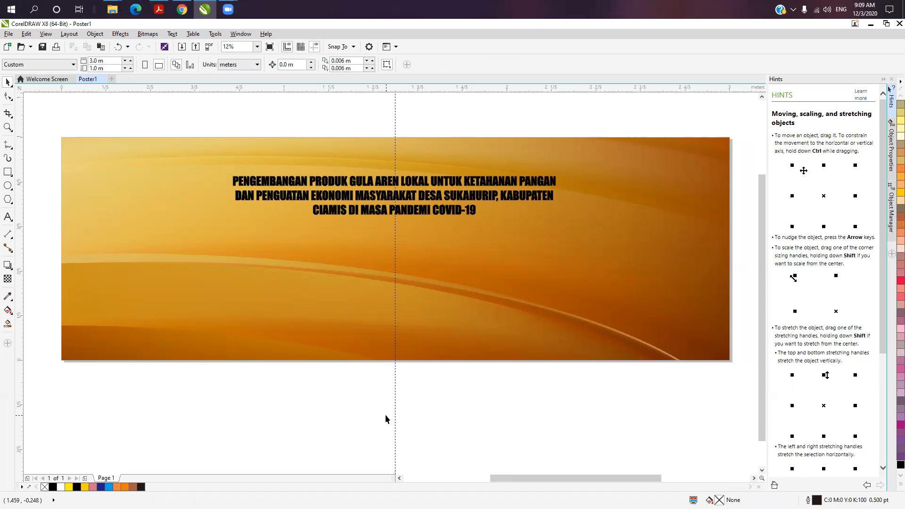
{"action": "key", "text": "ctrl+z"}
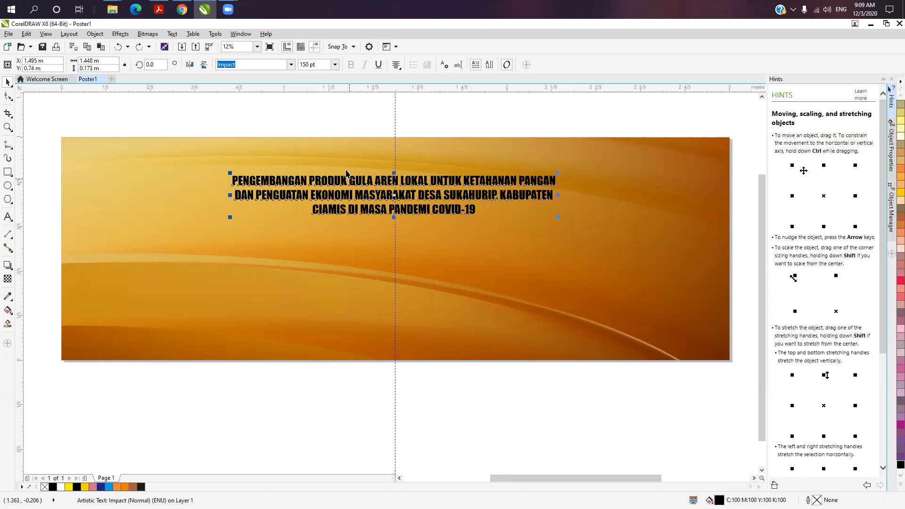
{"action": "left_click", "coordinate": [304, 414]}
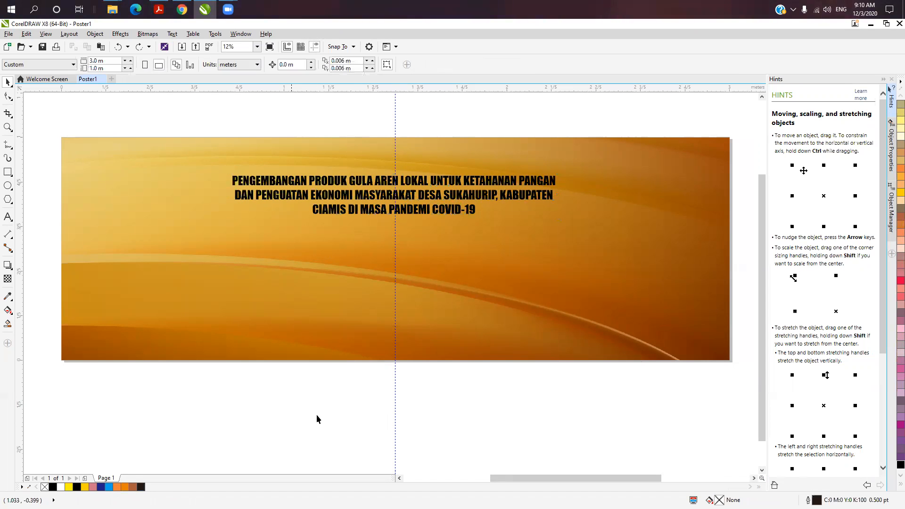
- Place a duplicate of the title slightly lower on the center guideline, at about Y 0.655 m
{"action": "left_click", "coordinate": [389, 197]}
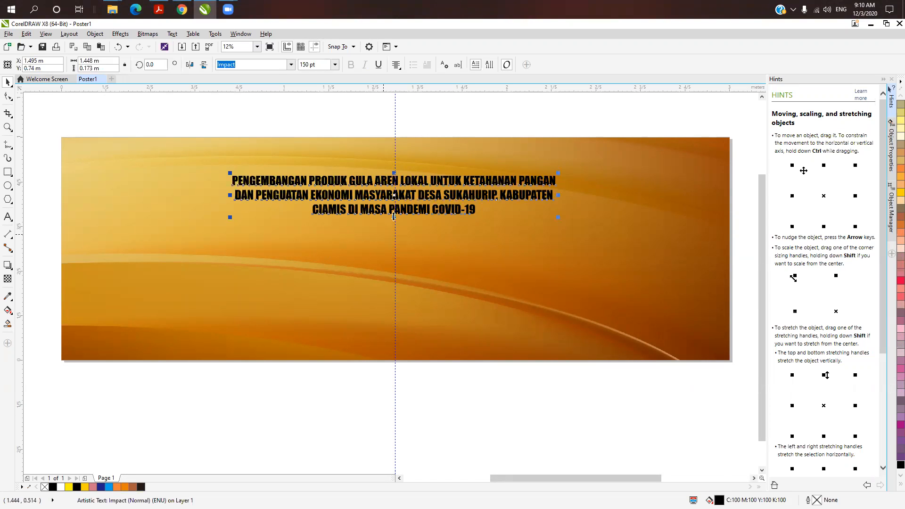
{"action": "left_click_drag", "start_coordinate": [395, 195], "coordinate": [395, 213]}
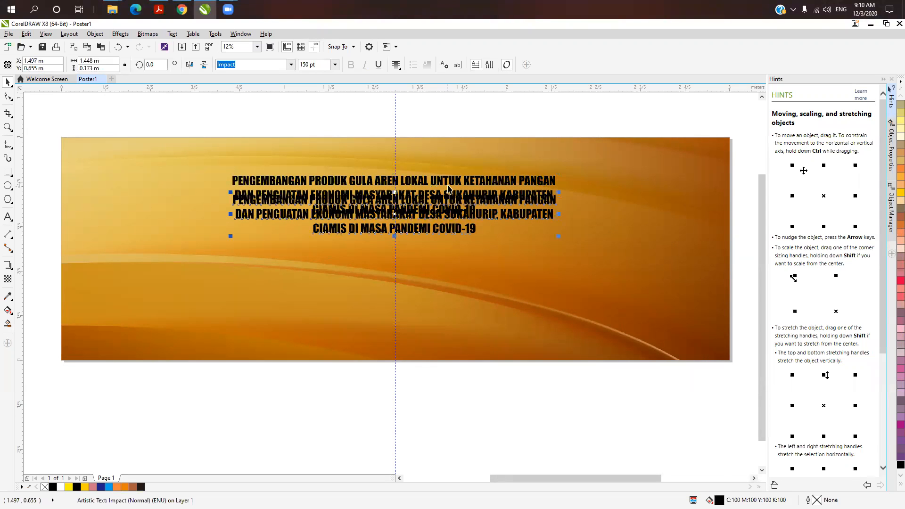
- Give the original upper title text an 8 pt black outline
{"action": "left_click", "coordinate": [450, 182]}
{"action": "key", "text": "F12"}
{"action": "left_click", "coordinate": [393, 205]}
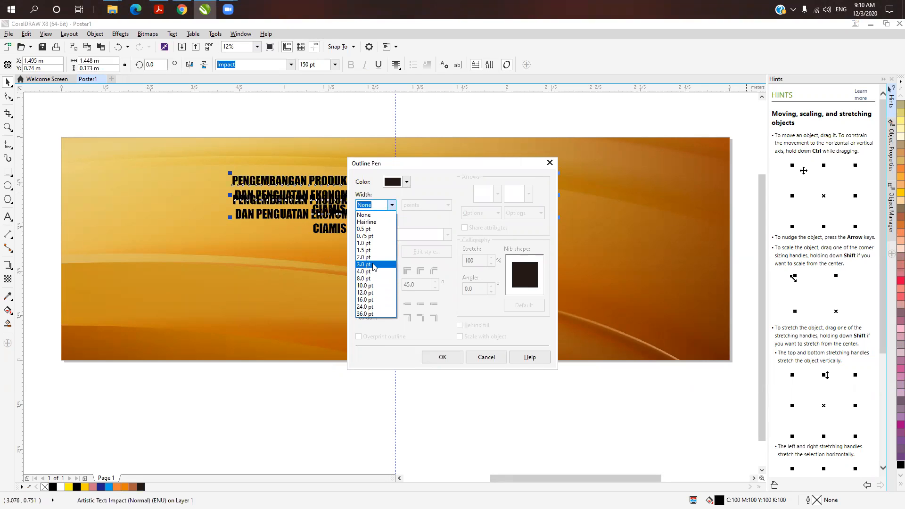
{"action": "left_click", "coordinate": [370, 279]}
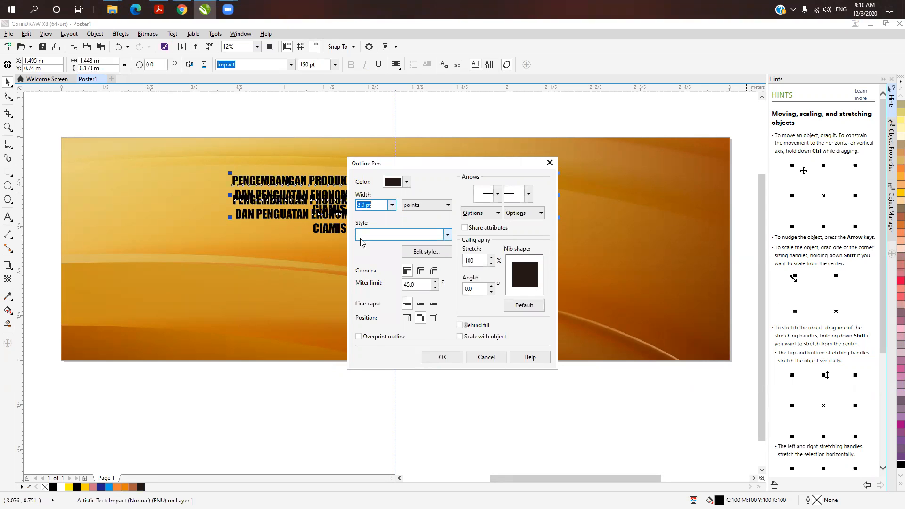
{"action": "left_click", "coordinate": [440, 357]}
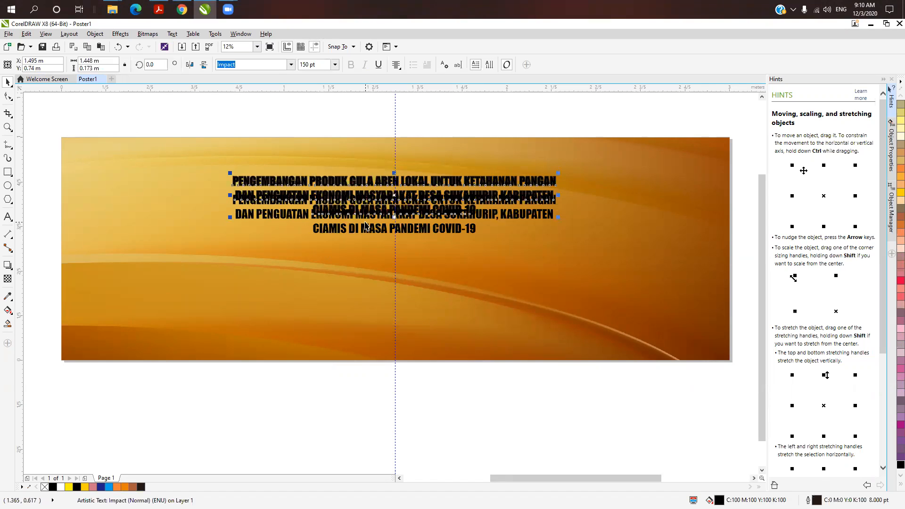
- Set the upper title's outline width to 16 pt and its outline color to white
{"action": "key", "text": "F12"}
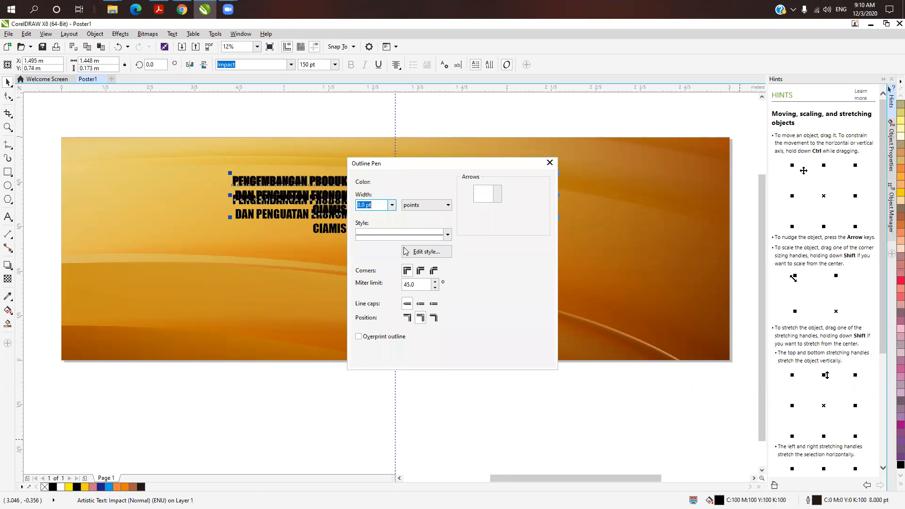
{"action": "left_click", "coordinate": [392, 205]}
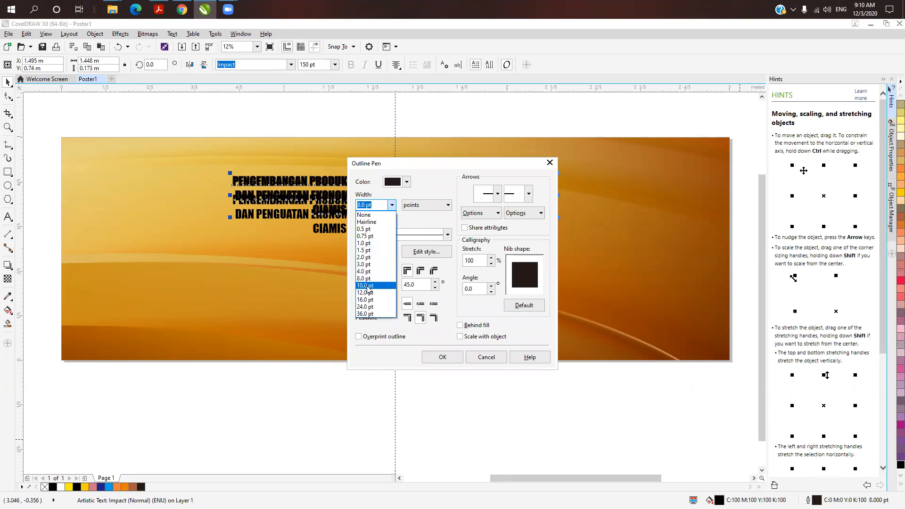
{"action": "left_click", "coordinate": [365, 300]}
{"action": "left_click", "coordinate": [442, 357]}
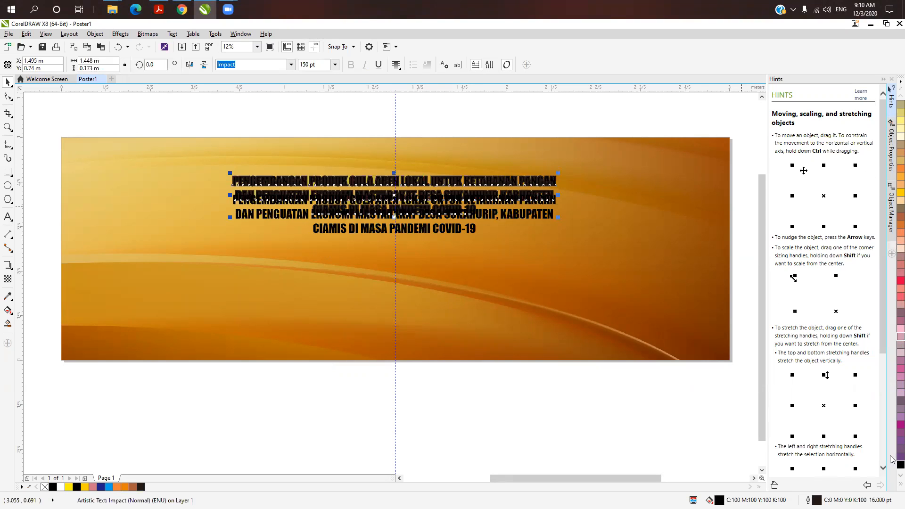
{"action": "left_click", "coordinate": [892, 485]}
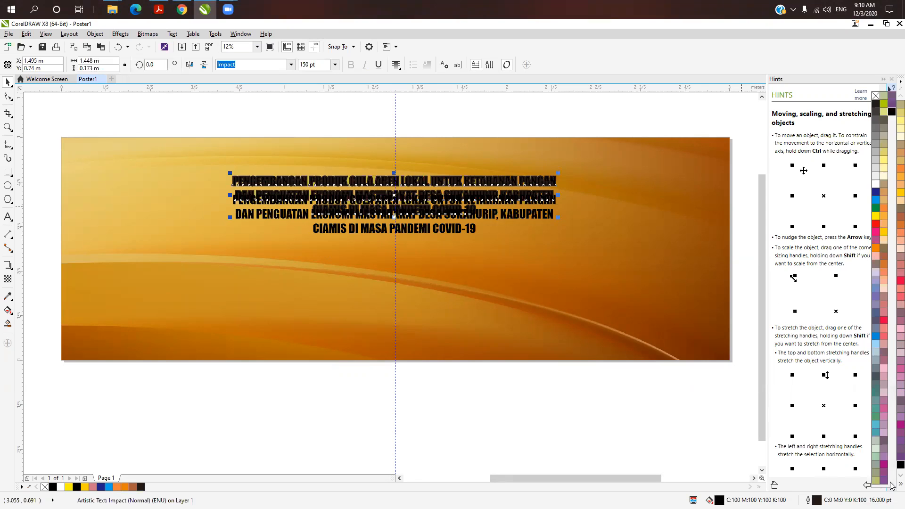
{"action": "right_click", "coordinate": [876, 184]}
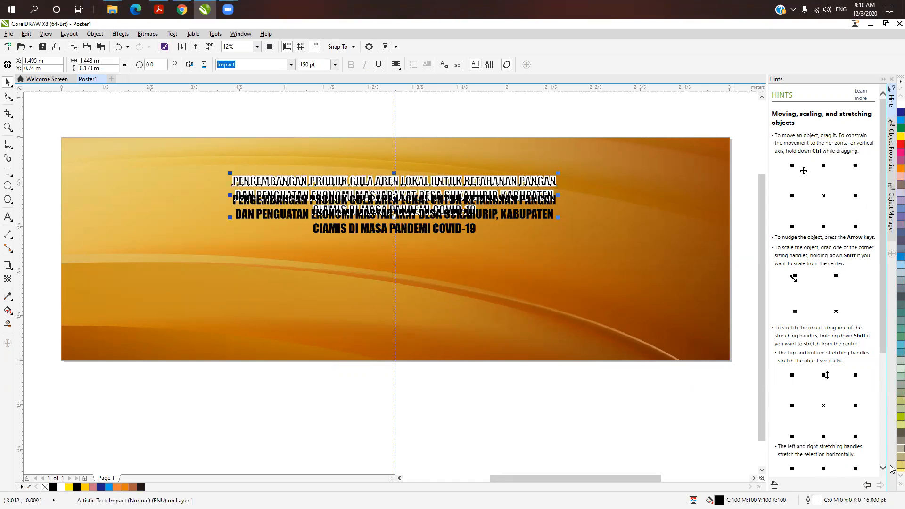
- Widen the upper title's white outline to 36 pt
{"action": "key", "text": "F12"}
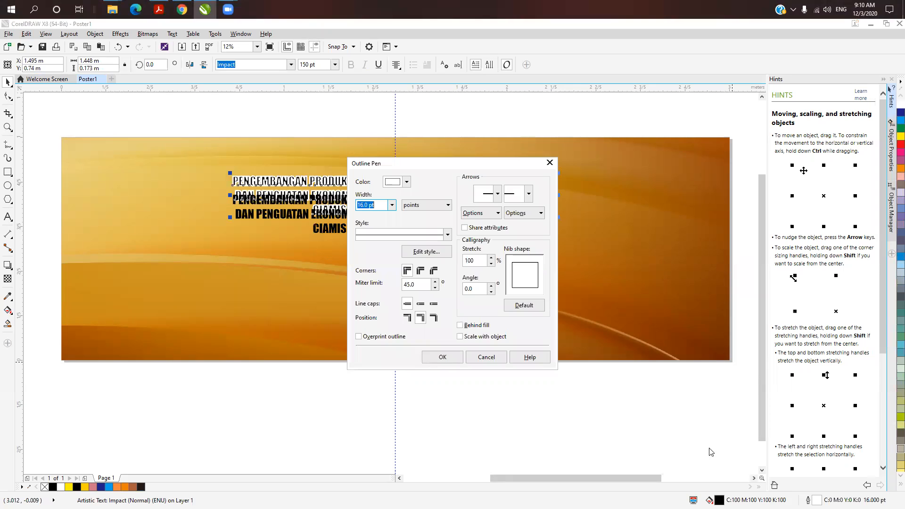
{"action": "left_click", "coordinate": [393, 206]}
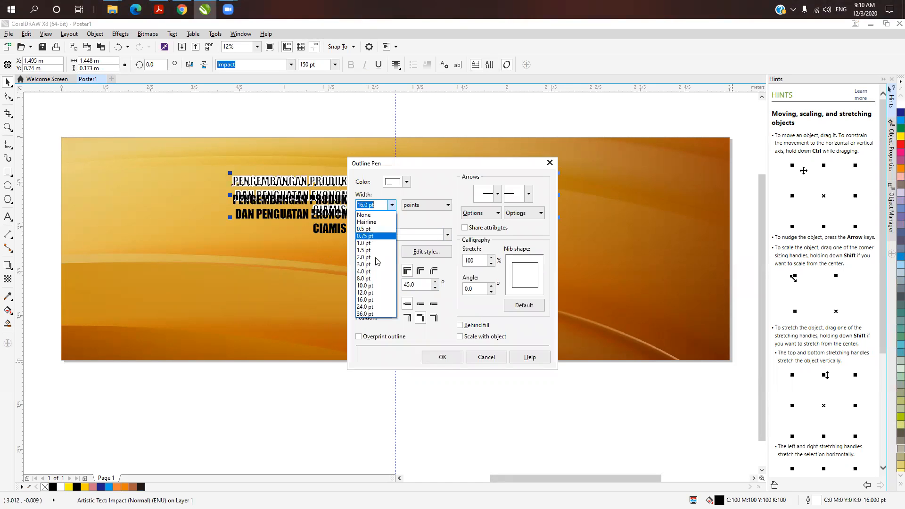
{"action": "left_click", "coordinate": [370, 316]}
{"action": "left_click", "coordinate": [438, 356]}
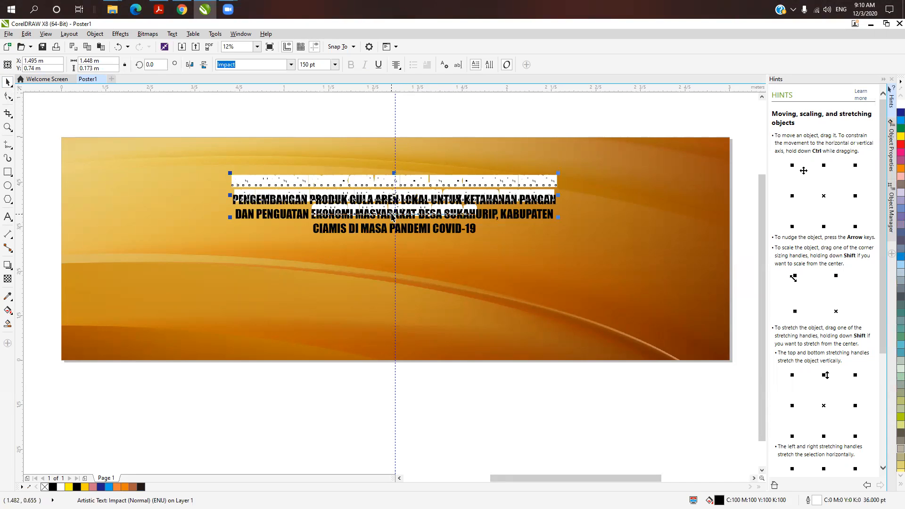
- Move the duplicate black title exactly over the white-outlined original at Y 0.74 m and deselect it
{"action": "left_click", "coordinate": [424, 225]}
{"action": "left_click_drag", "start_coordinate": [425, 226], "coordinate": [398, 200]}
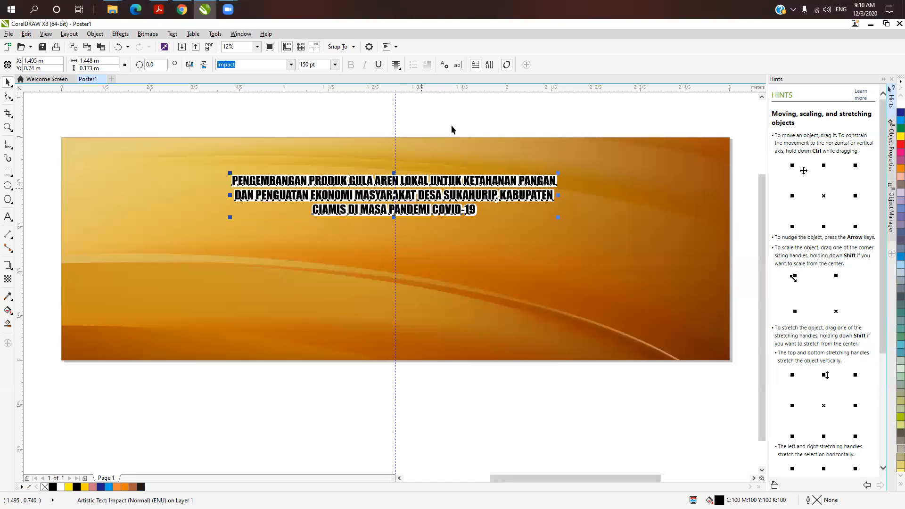
{"action": "key", "text": "Escape"}
- Examine the white outline around the black title letters up close and at banner scale
{"action": "scroll", "coordinate": [378, 211], "scroll_direction": "up", "scroll_amount": 4}
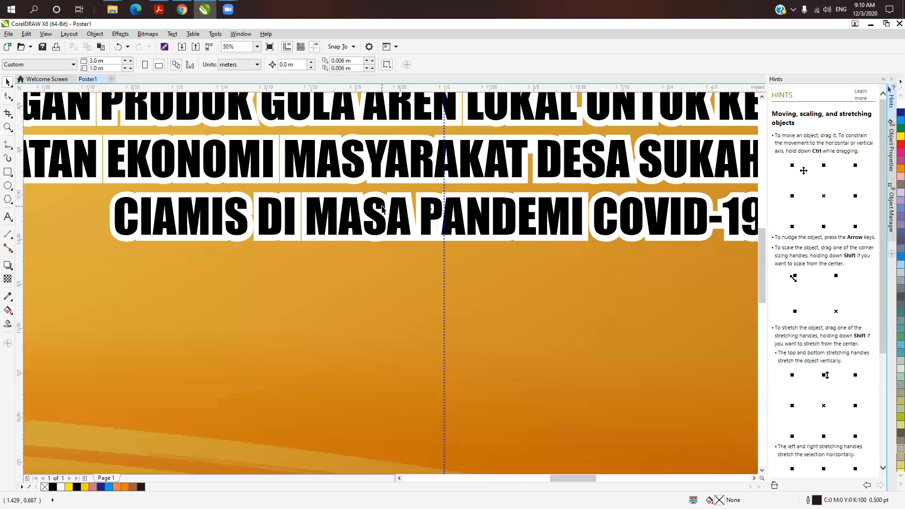
{"action": "scroll", "coordinate": [382, 209], "scroll_direction": "down", "scroll_amount": 4}
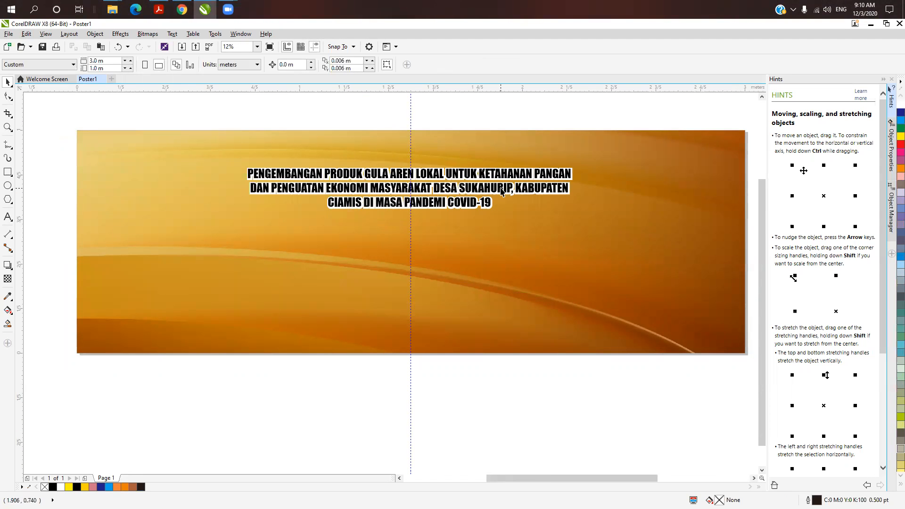
{"action": "left_click", "coordinate": [502, 188]}
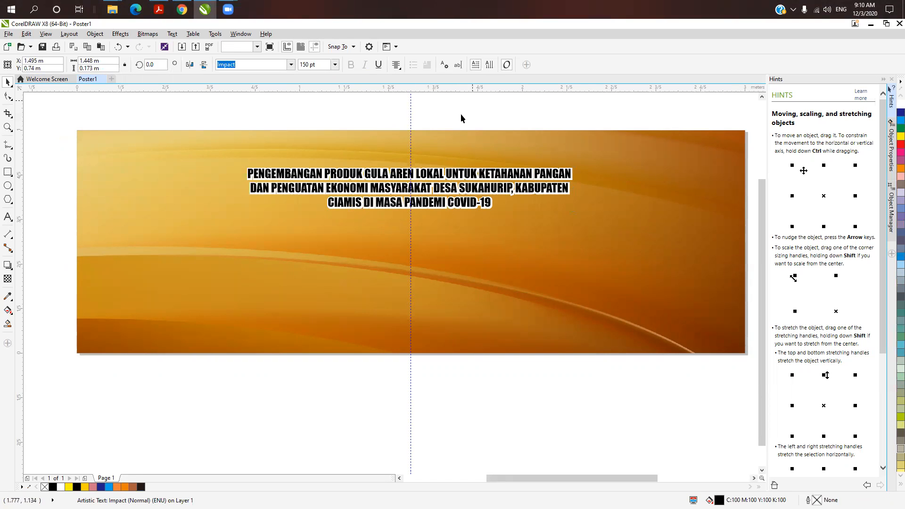
{"action": "key", "text": "Escape"}
{"action": "scroll", "coordinate": [401, 184], "scroll_direction": "up", "scroll_amount": 4}
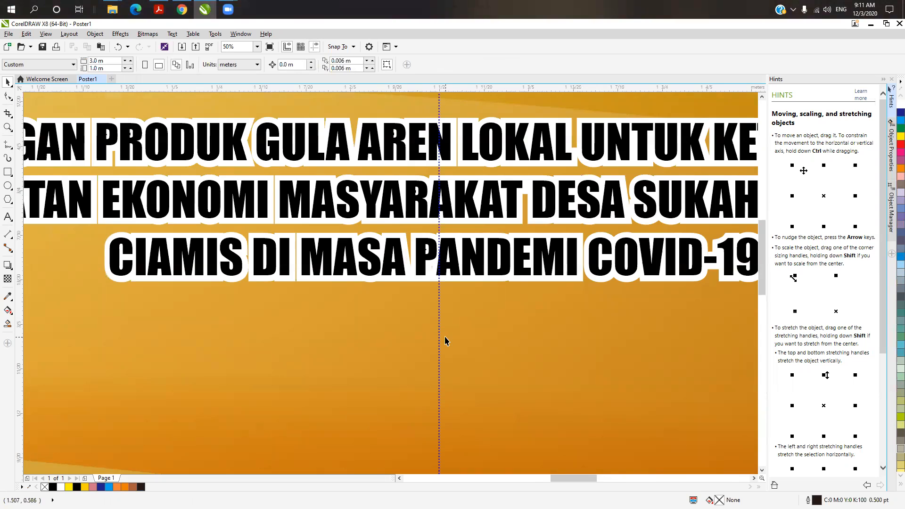
{"action": "scroll", "coordinate": [549, 340], "scroll_direction": "down", "scroll_amount": 2}
{"action": "scroll", "coordinate": [619, 315], "scroll_direction": "up", "scroll_amount": 1}
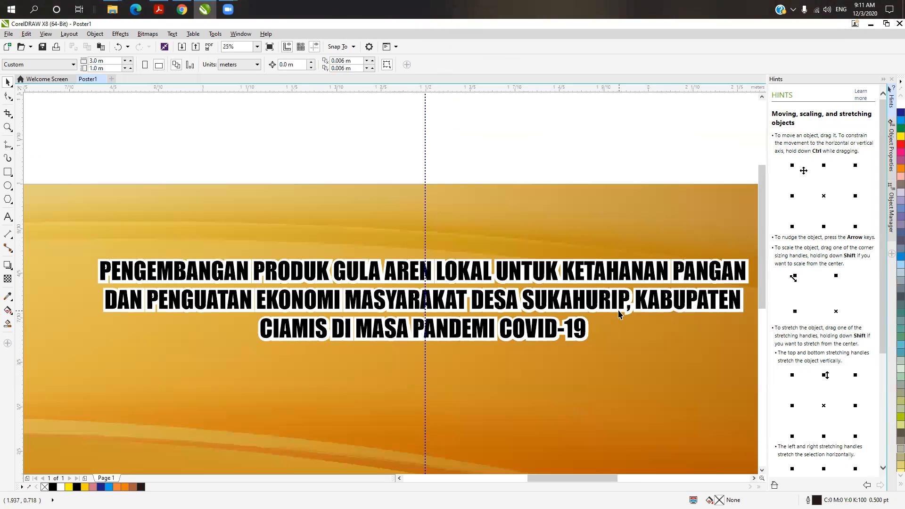
{"action": "scroll", "coordinate": [647, 343], "scroll_direction": "down", "scroll_amount": 1}
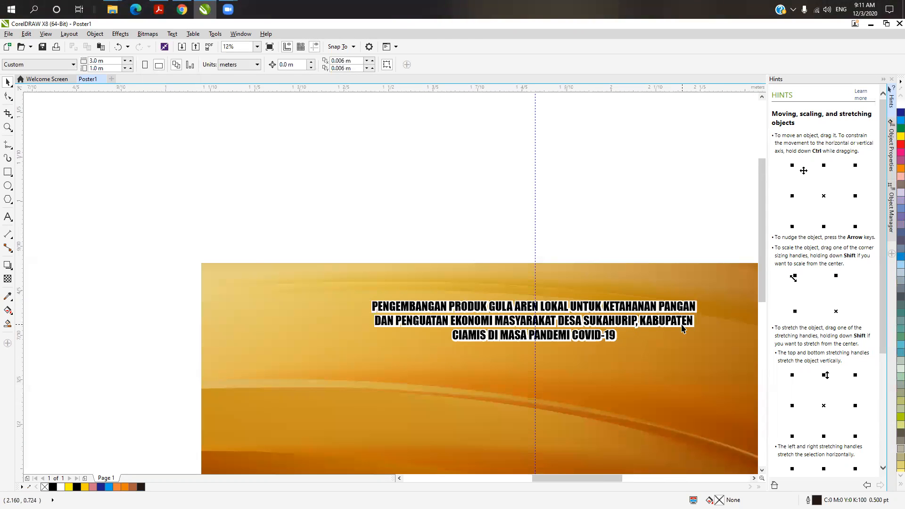
- Set the white outline of the title text at the back to 50 pt
{"action": "scroll", "coordinate": [693, 332], "scroll_direction": "up", "scroll_amount": 2}
{"action": "left_click", "coordinate": [706, 338]}
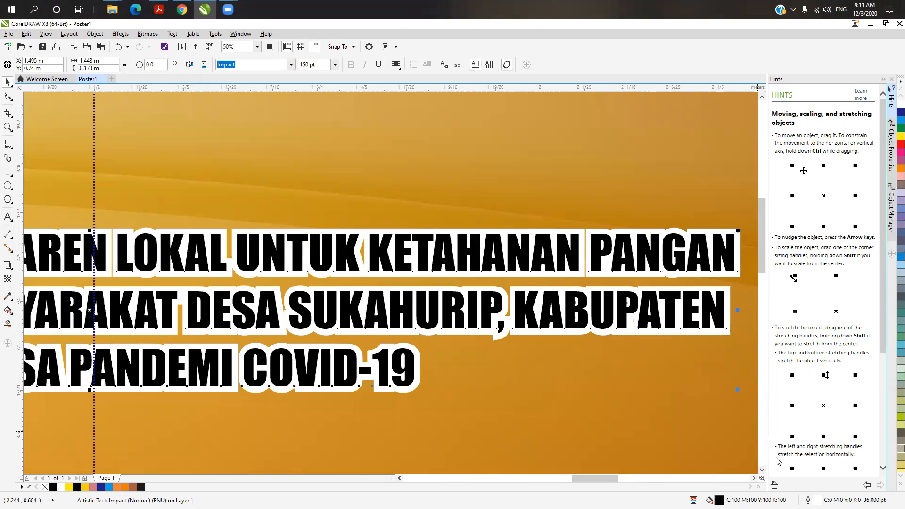
{"action": "key", "text": "F12"}
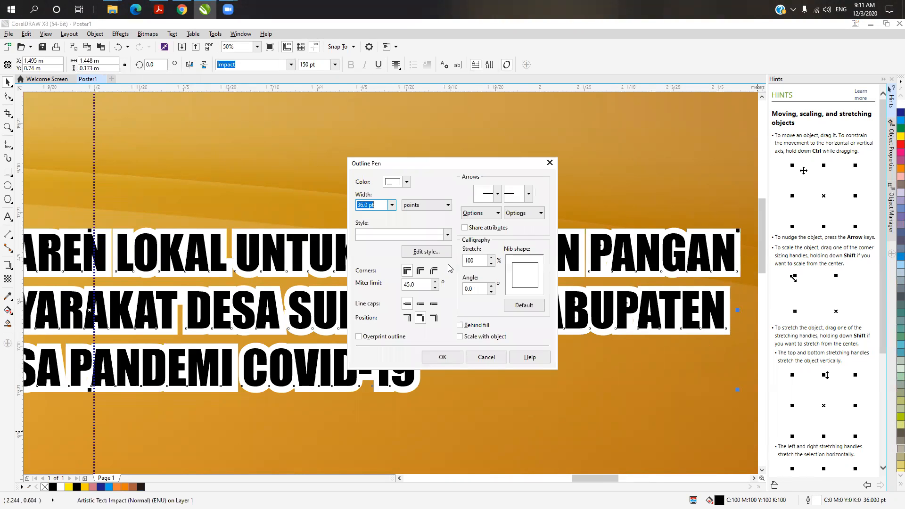
{"action": "left_click_drag", "start_coordinate": [368, 208], "coordinate": [345, 205]}
{"action": "type", "text": "50"}
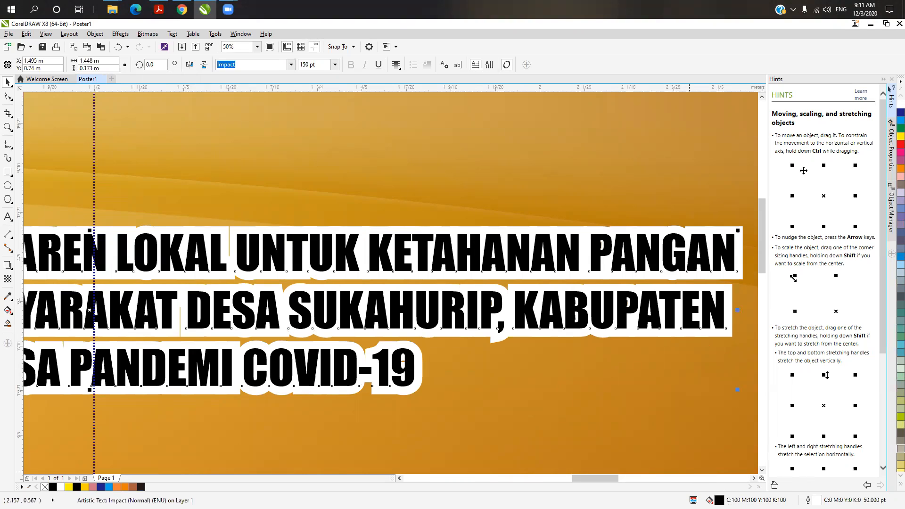
- Change the fill of the white-outlined back title text to white (C0 M0 Y0 K0)
{"action": "double_click", "coordinate": [719, 501]}
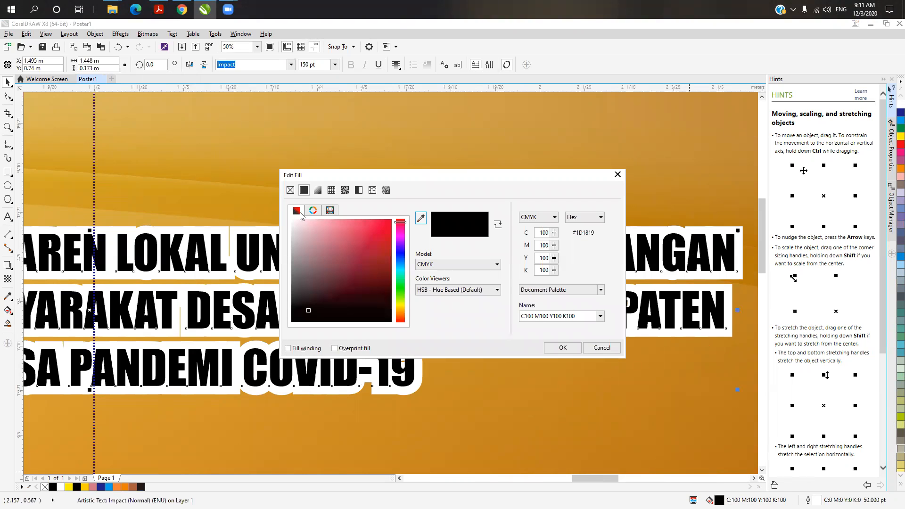
{"action": "mouse_move", "coordinate": [308, 312]}
{"action": "left_mouse_down"}
{"action": "mouse_move", "coordinate": [293, 220]}
{"action": "mouse_move", "coordinate": [268, 195]}
{"action": "left_mouse_up"}
{"action": "left_click", "coordinate": [563, 348]}
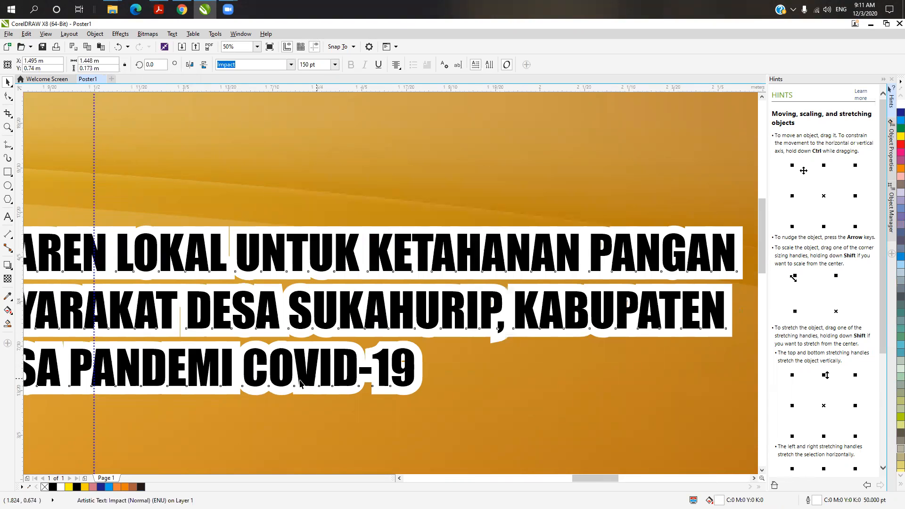
- Try to select the stacked title texts together, undo the last change and deselect everything
{"action": "scroll", "coordinate": [298, 383], "scroll_direction": "down", "scroll_amount": 1}
{"action": "scroll", "coordinate": [239, 384], "scroll_direction": "down", "scroll_amount": 1}
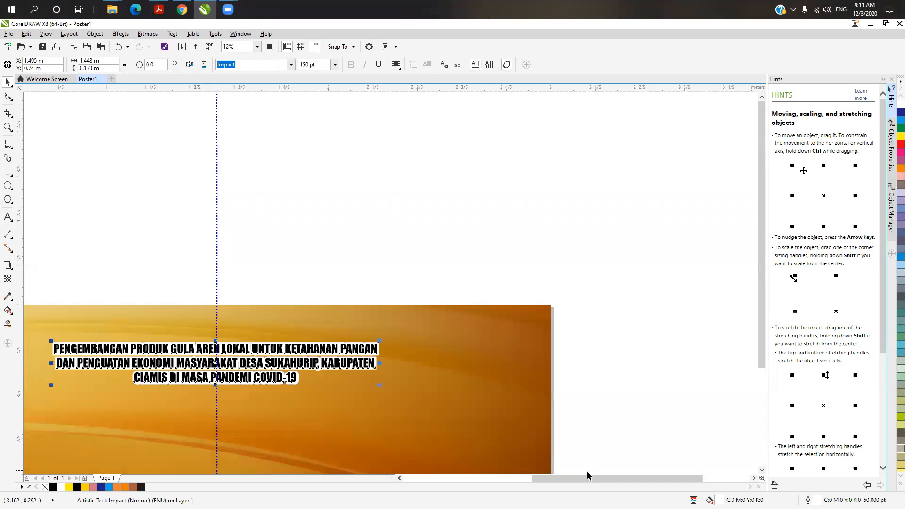
{"action": "left_click_drag", "start_coordinate": [590, 477], "coordinate": [560, 474]}
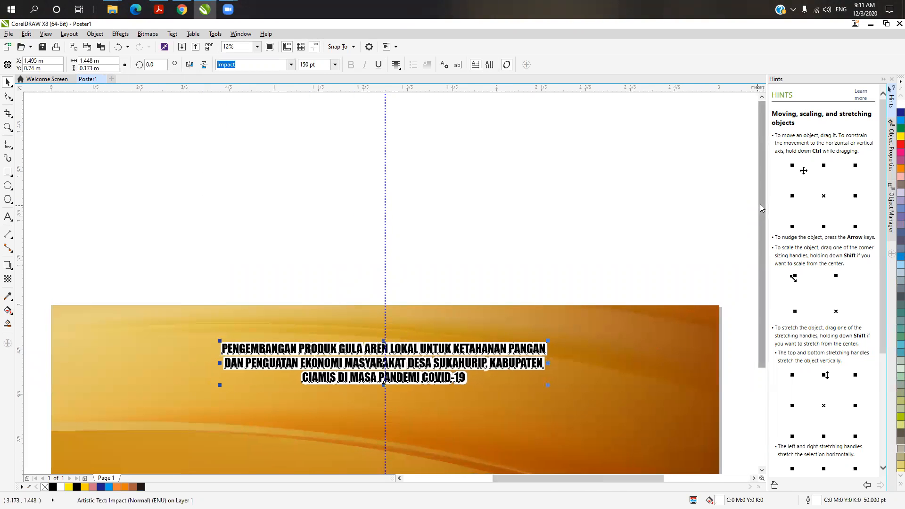
{"action": "left_click_drag", "start_coordinate": [763, 206], "coordinate": [762, 233]}
{"action": "left_click_drag", "start_coordinate": [197, 226], "coordinate": [358, 333]}
{"action": "left_click_drag", "start_coordinate": [198, 218], "coordinate": [552, 296]}
{"action": "left_click", "coordinate": [599, 132]}
{"action": "key", "text": "ctrl+z"}
{"action": "left_click", "coordinate": [579, 139]}
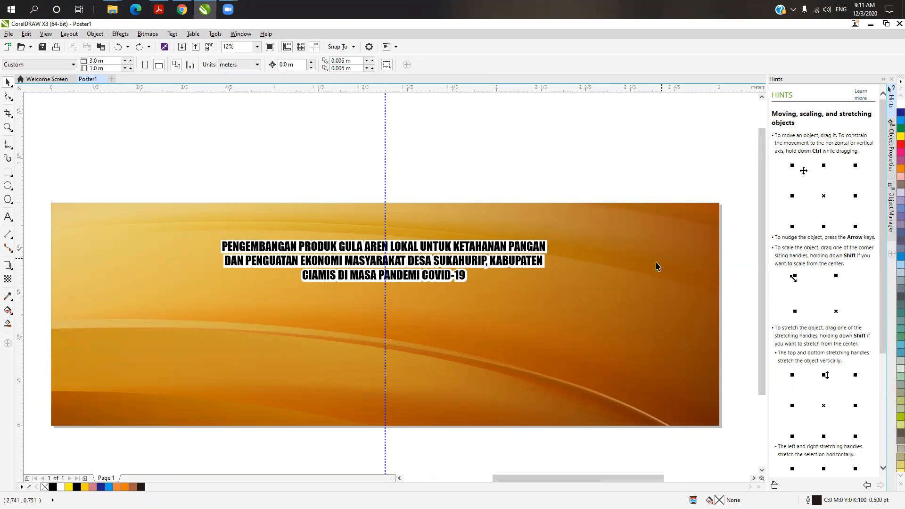
- Import the Peluang-Usaha-Pohon-Aren-Sangat-Menjanjikan photo and place it above the banner, just past the centre guideline
{"action": "left_click", "coordinate": [8, 34]}
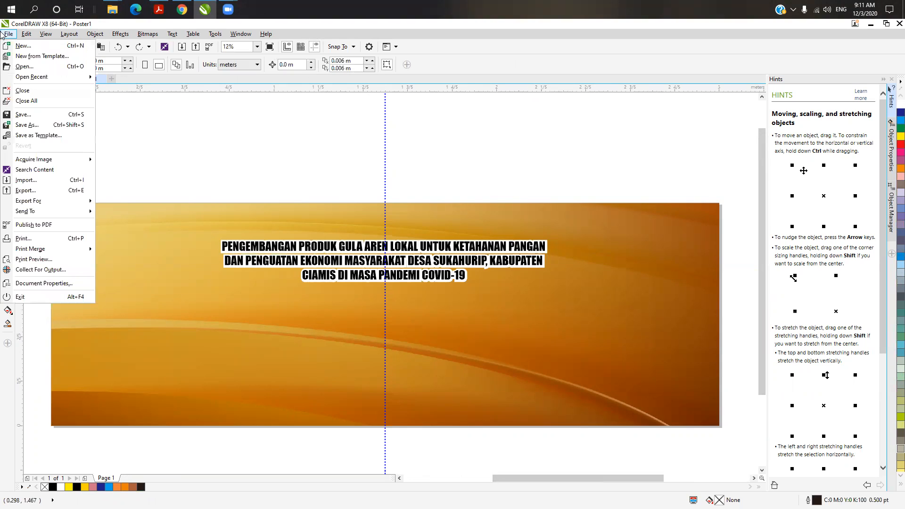
{"action": "left_click", "coordinate": [25, 181]}
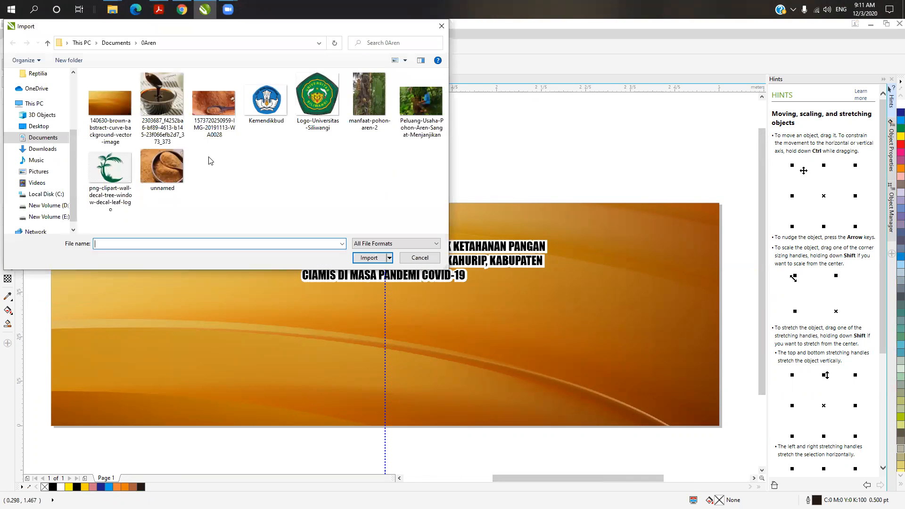
{"action": "left_click", "coordinate": [421, 106]}
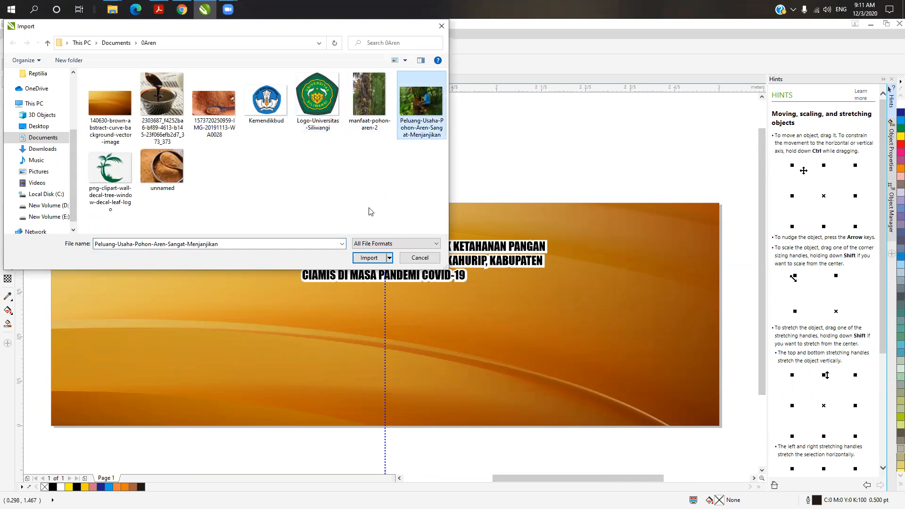
{"action": "left_click", "coordinate": [368, 257]}
{"action": "left_click", "coordinate": [407, 125]}
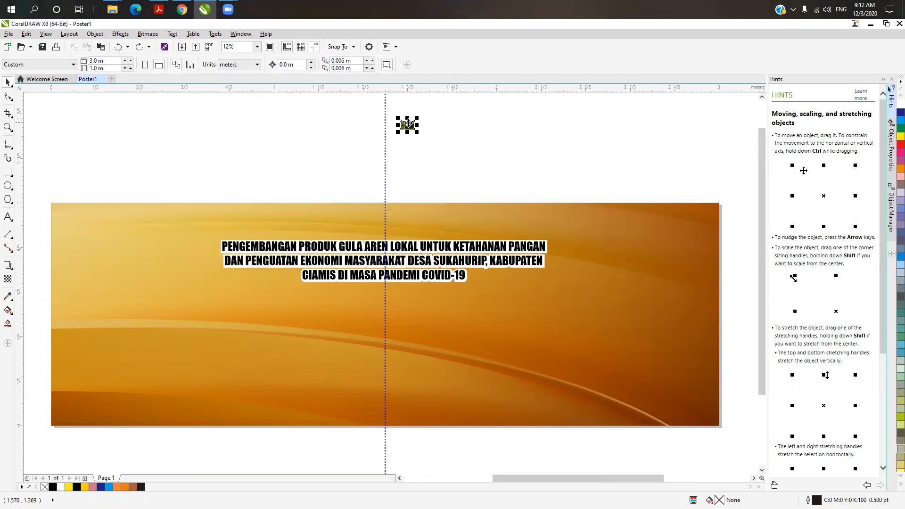
- Enlarge the imported photo to about 0.427 x 0.284 m, deselect it and activate the Ellipse tool
{"action": "left_click_drag", "start_coordinate": [408, 124], "coordinate": [499, 186]}
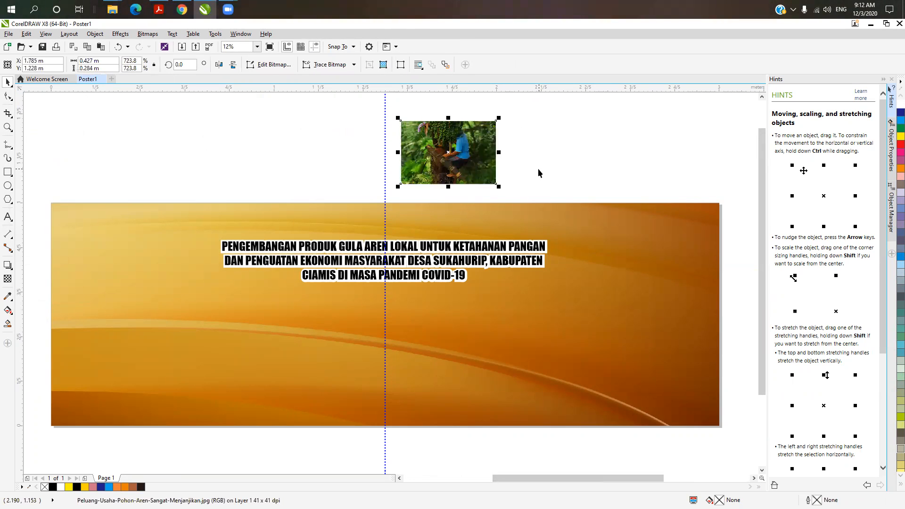
{"action": "key", "text": "Escape"}
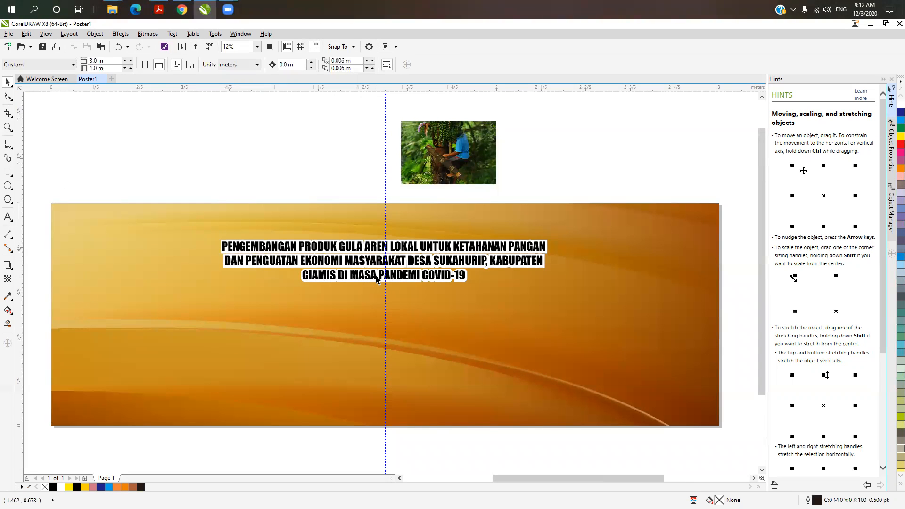
{"action": "left_click", "coordinate": [471, 147]}
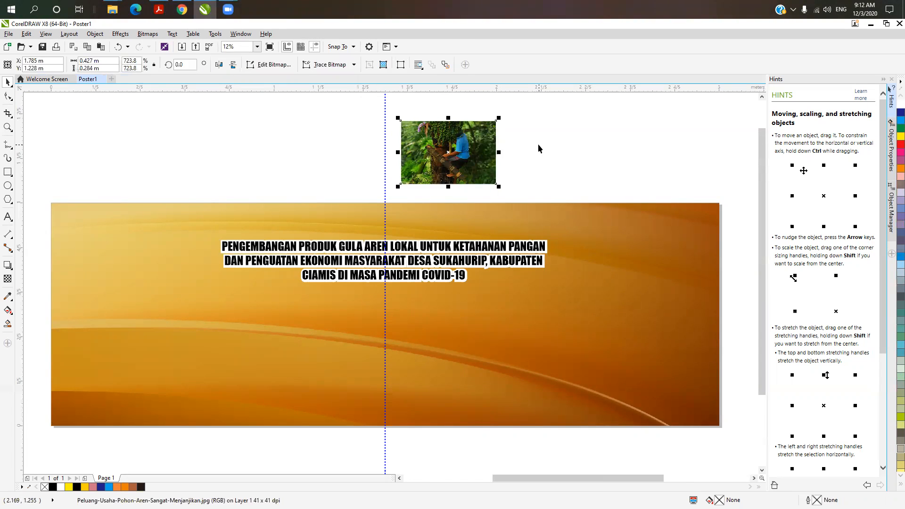
{"action": "left_click", "coordinate": [122, 154]}
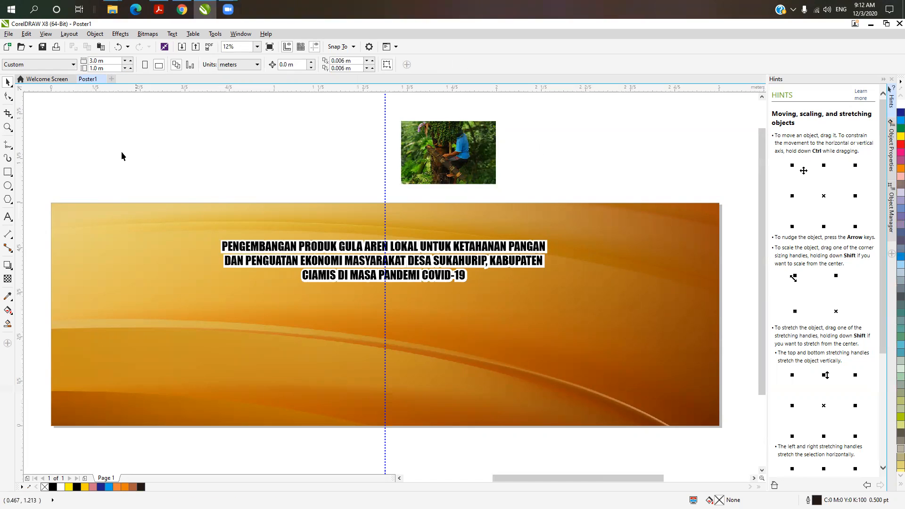
{"action": "left_click", "coordinate": [8, 186]}
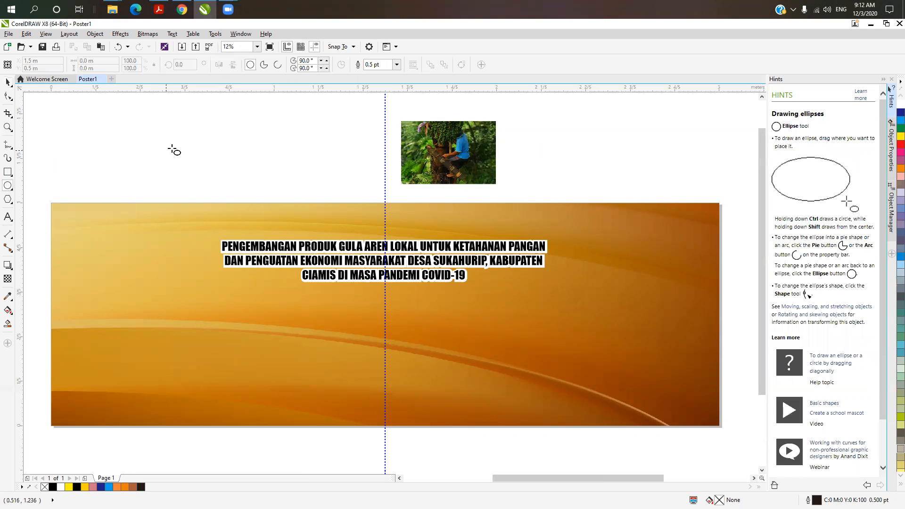
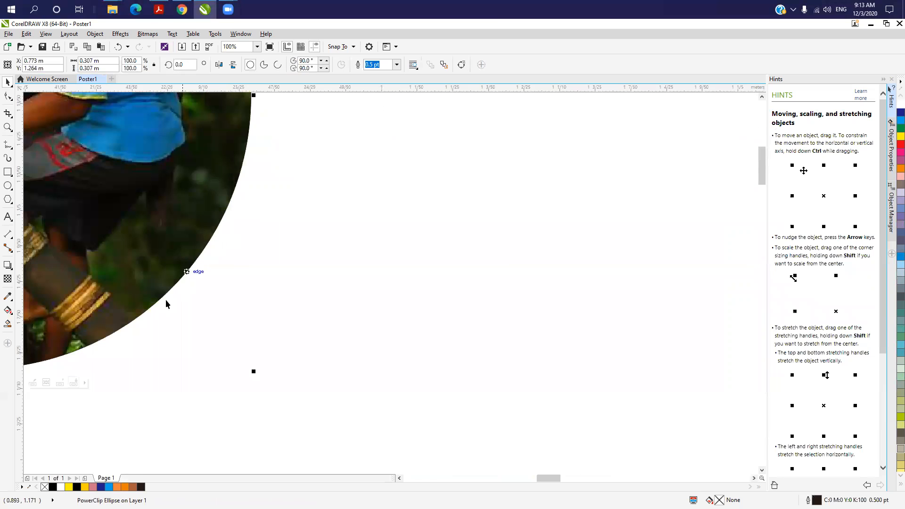
- Remove the outline of the circular photo by setting its outline width to None
{"action": "scroll", "coordinate": [191, 287], "scroll_direction": "down", "scroll_amount": 3}
{"action": "scroll", "coordinate": [110, 266], "scroll_direction": "up", "scroll_amount": 3}
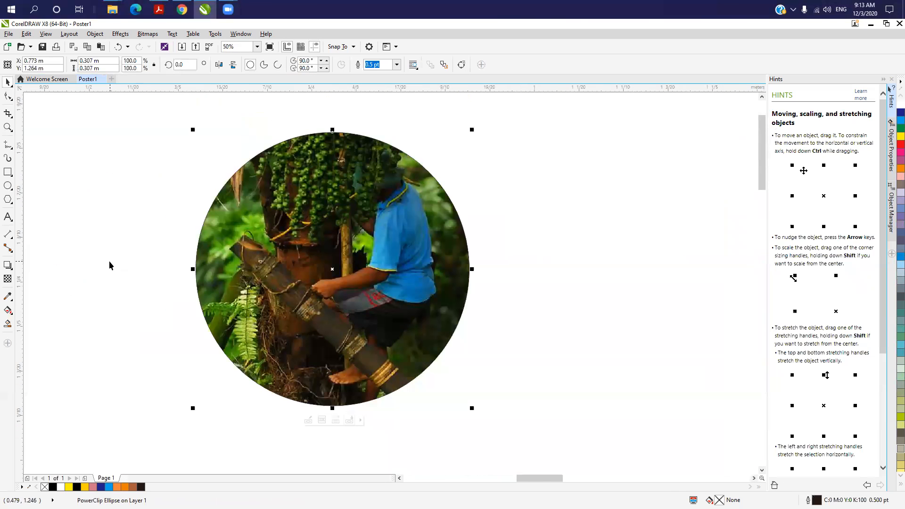
{"action": "scroll", "coordinate": [531, 332], "scroll_direction": "down", "scroll_amount": 1}
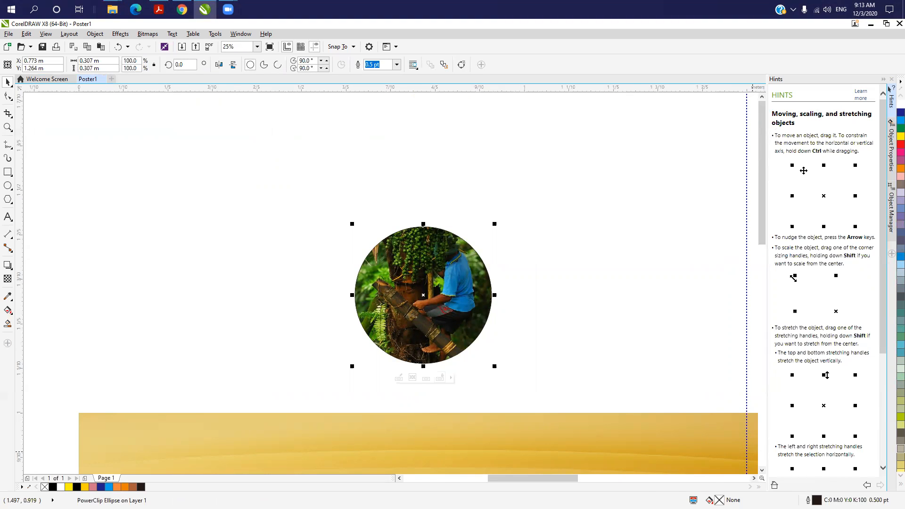
{"action": "key", "text": "F12"}
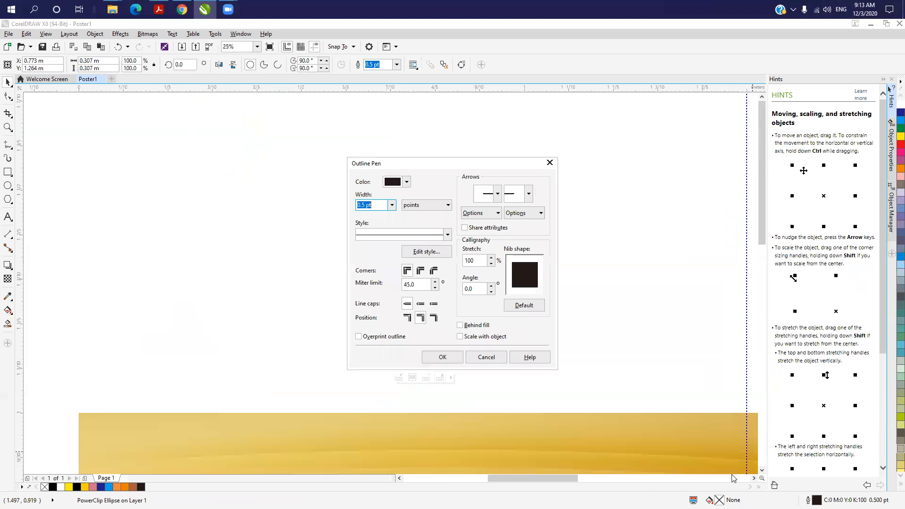
{"action": "left_click", "coordinate": [392, 205]}
{"action": "left_click", "coordinate": [377, 216]}
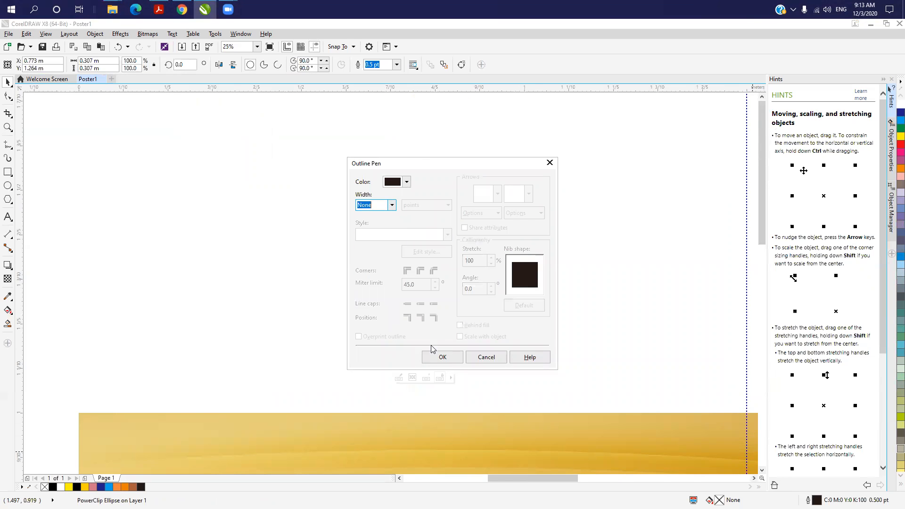
{"action": "left_click", "coordinate": [442, 357]}
{"action": "scroll", "coordinate": [528, 327], "scroll_direction": "down", "scroll_amount": 1}
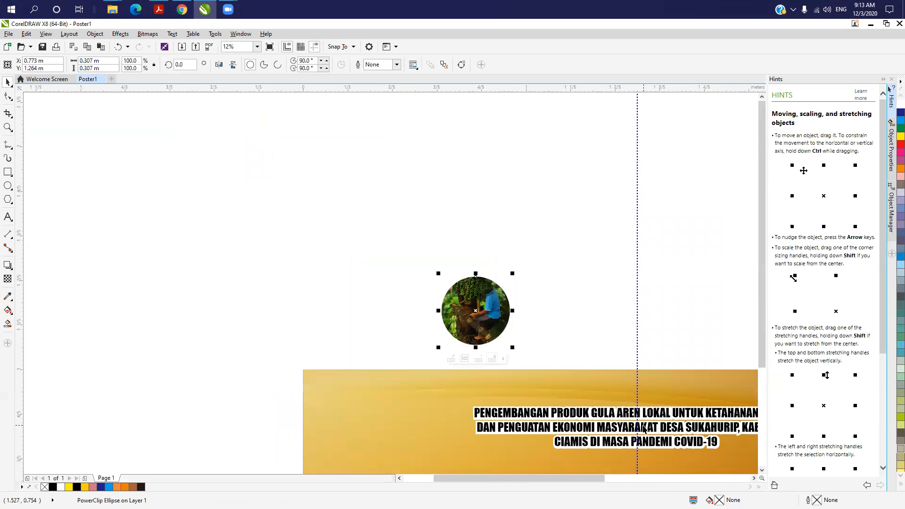
- Move the circular photo onto the right end of the banner, below the level of the title, and deselect it
{"action": "left_click_drag", "start_coordinate": [605, 478], "coordinate": [660, 480]}
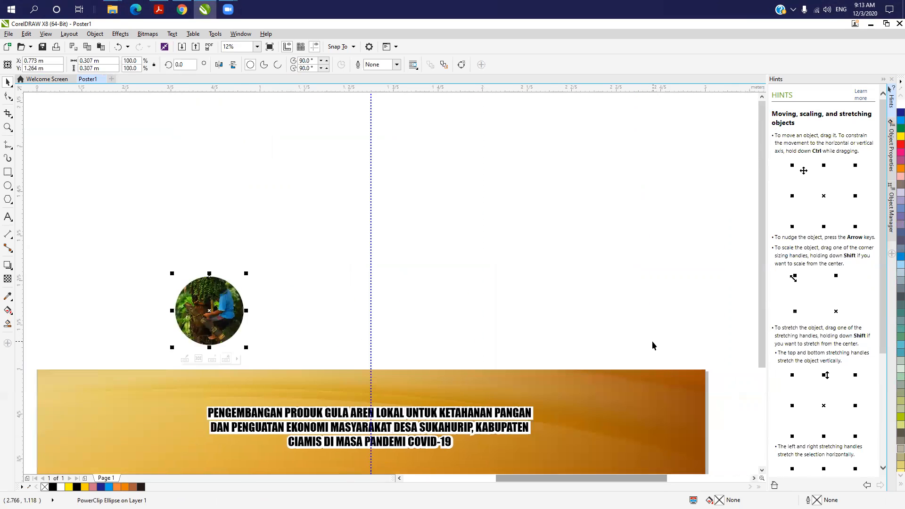
{"action": "scroll", "coordinate": [712, 341], "scroll_direction": "down", "scroll_amount": 1}
{"action": "left_click_drag", "start_coordinate": [446, 322], "coordinate": [658, 414]}
{"action": "left_click", "coordinate": [717, 321]}
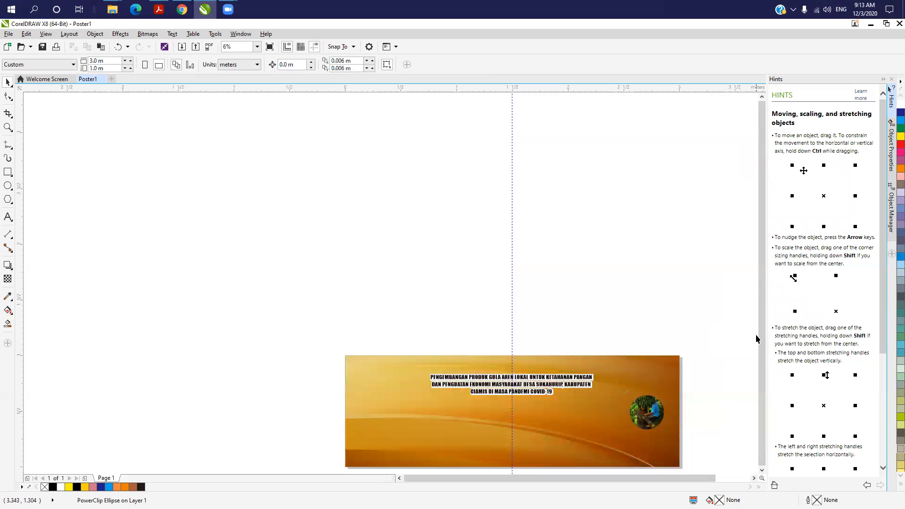
{"action": "scroll", "coordinate": [664, 457], "scroll_direction": "up", "scroll_amount": 2}
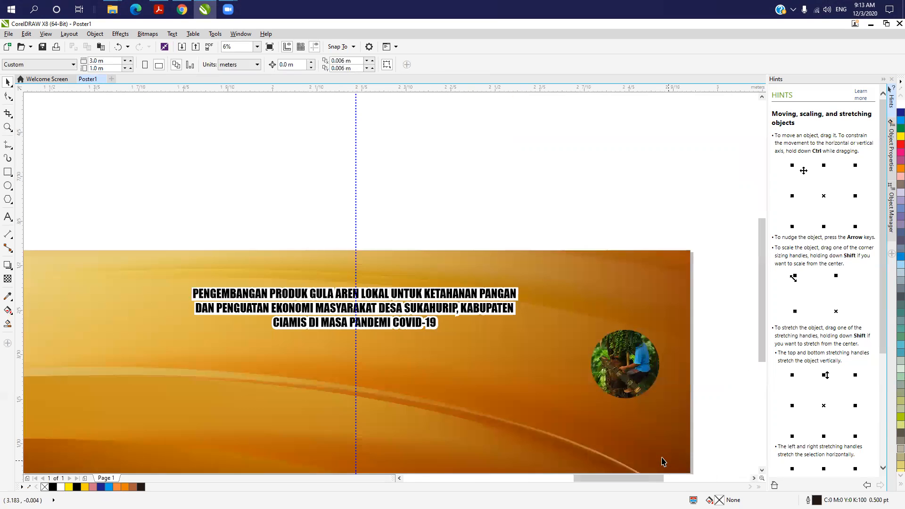
{"action": "scroll", "coordinate": [376, 429], "scroll_direction": "down", "scroll_amount": 1}
{"action": "scroll", "coordinate": [339, 169], "scroll_direction": "up", "scroll_amount": 9}
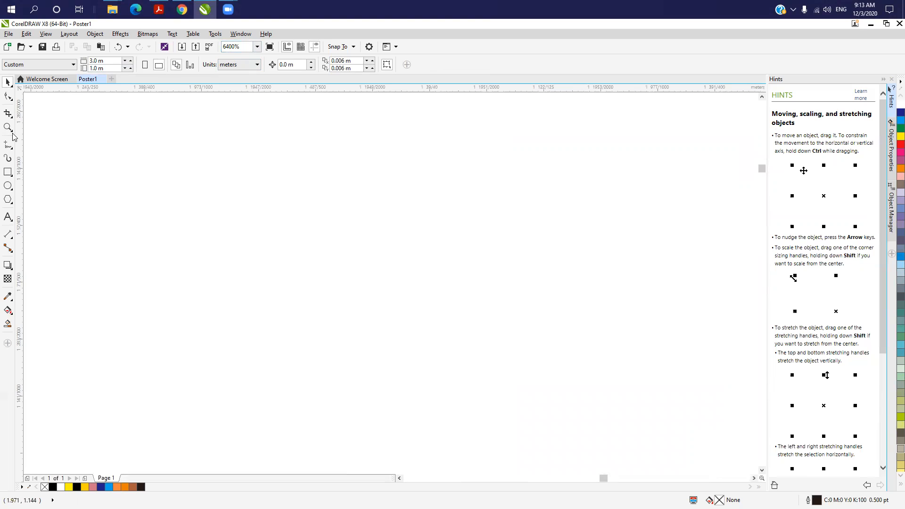
{"action": "left_click", "coordinate": [257, 46]}
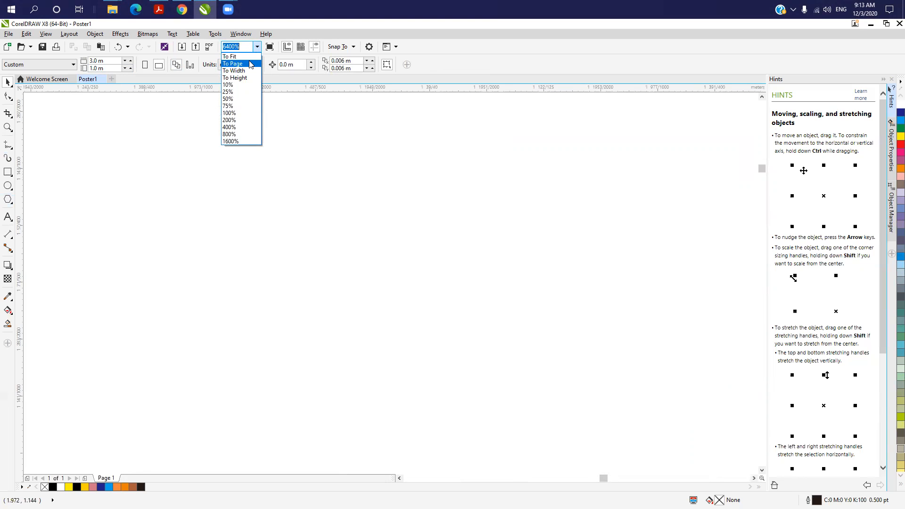
{"action": "left_click", "coordinate": [251, 64]}
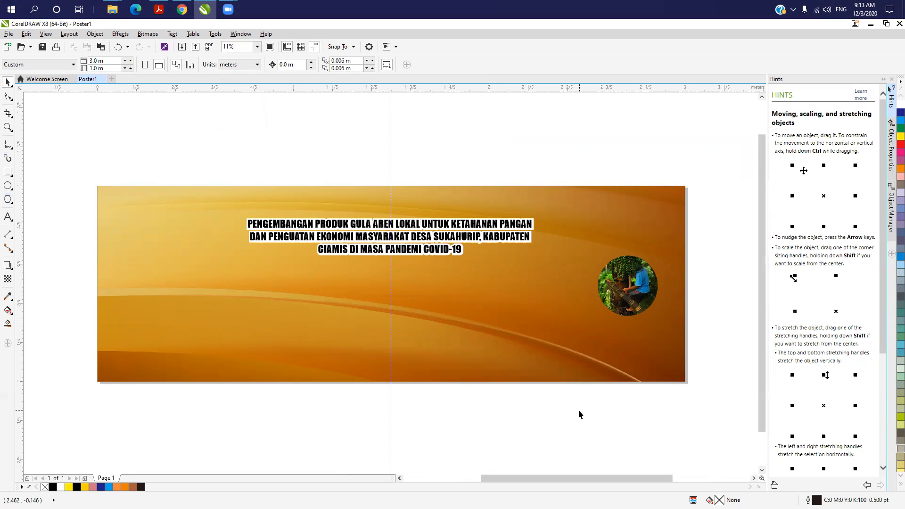
- Import the syrup bowl photo (2303687_...), manfaat-pohon-aren-2 and unnamed together and place them in a row above the banner
{"action": "left_click", "coordinate": [9, 34]}
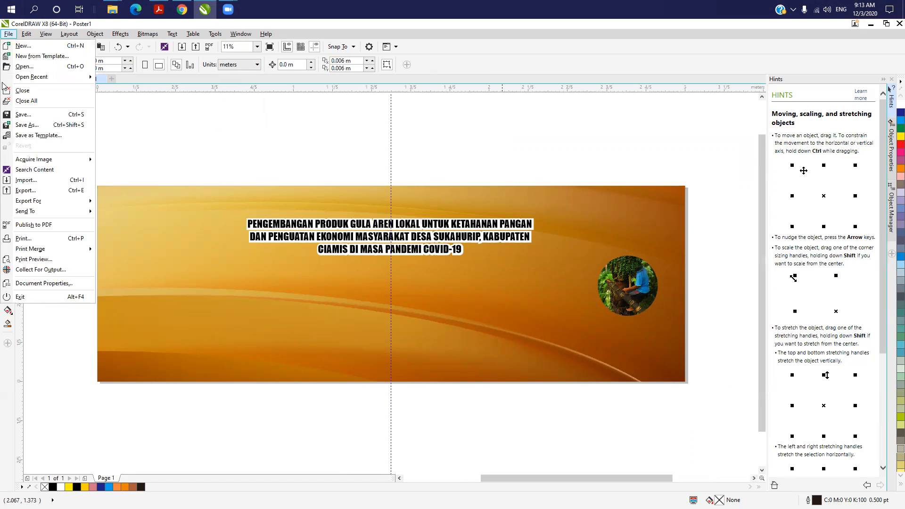
{"action": "left_click", "coordinate": [32, 184]}
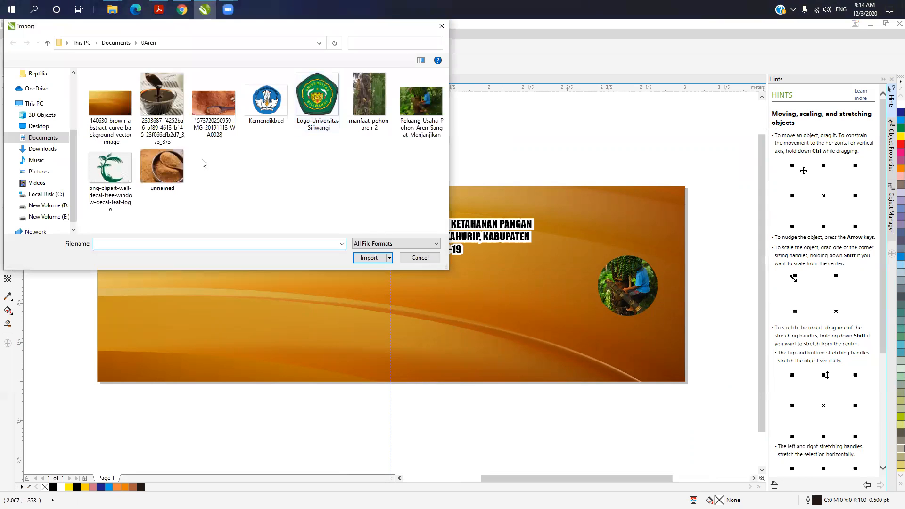
{"action": "left_click", "coordinate": [163, 109]}
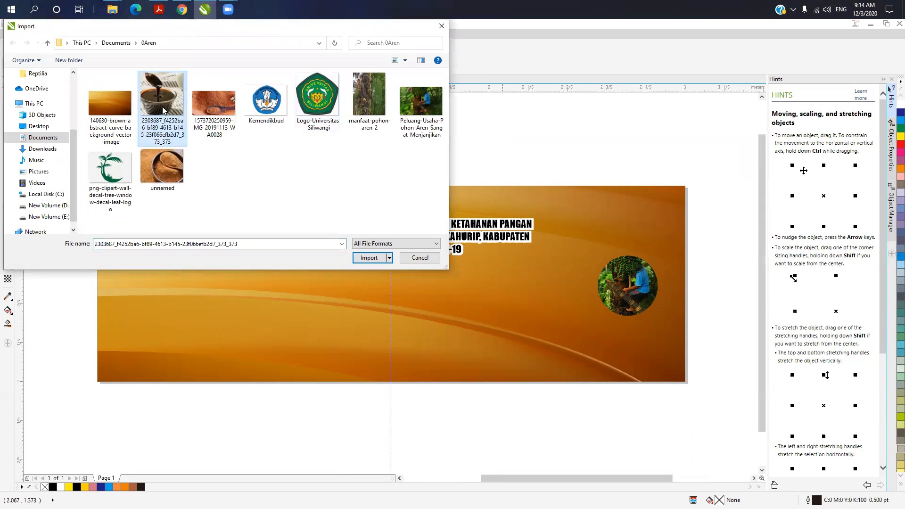
{"action": "left_click", "coordinate": [171, 166], "text": "ctrl"}
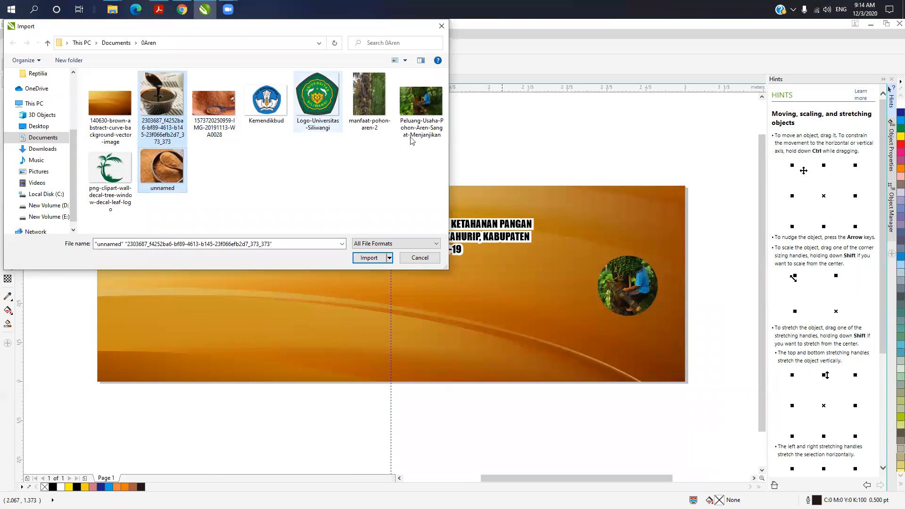
{"action": "left_click", "coordinate": [373, 106], "text": "ctrl"}
{"action": "left_click", "coordinate": [370, 257]}
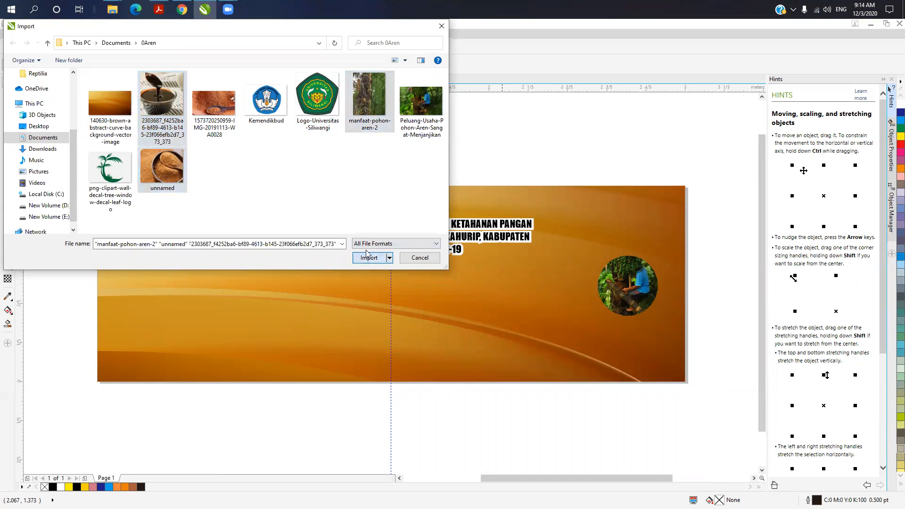
{"action": "left_click", "coordinate": [266, 118]}
{"action": "left_click", "coordinate": [383, 121]}
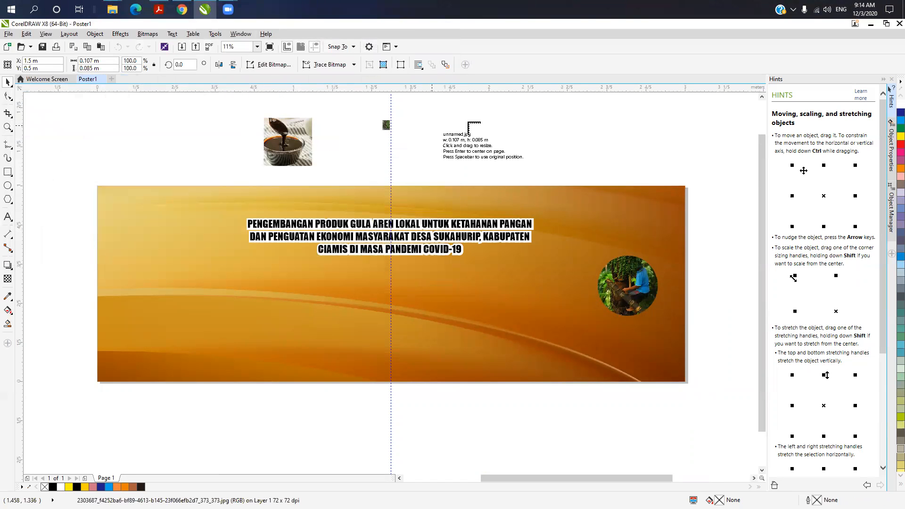
{"action": "left_click", "coordinate": [474, 118]}
{"action": "left_click", "coordinate": [49, 134]}
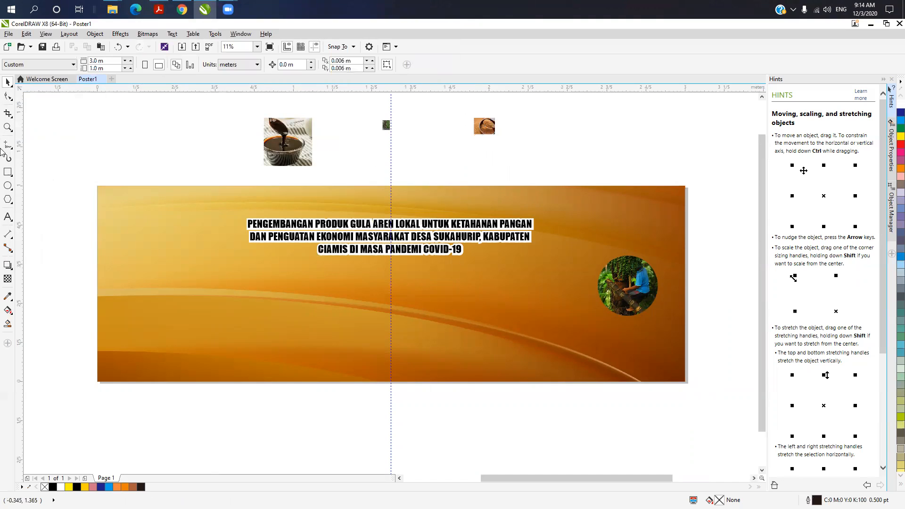
- Draw a circle about 0.258 m in diameter above the banner's left end
{"action": "left_click", "coordinate": [7, 186]}
{"action": "mouse_move", "coordinate": [83, 112]}
{"action": "left_mouse_down"}
{"action": "mouse_move", "coordinate": [164, 167]}
{"action": "mouse_move", "coordinate": [133, 162]}
{"action": "left_mouse_up"}
{"action": "left_click", "coordinate": [7, 83]}
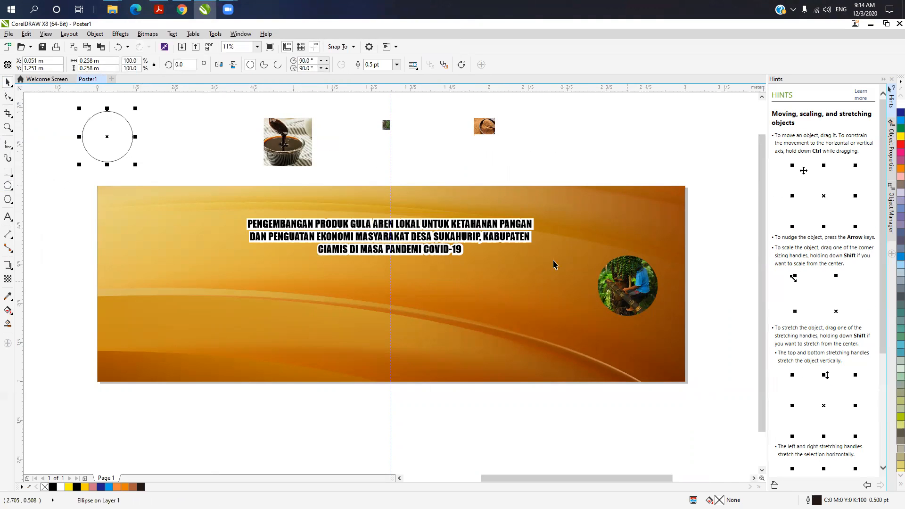
- PowerClip the syrup bowl photo inside the new circle
{"action": "left_click", "coordinate": [305, 141]}
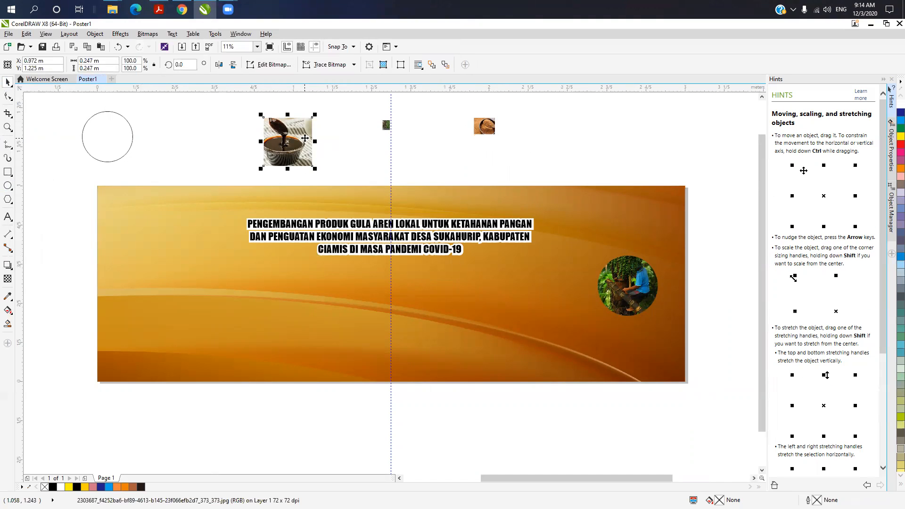
{"action": "right_click", "coordinate": [306, 141]}
{"action": "left_click", "coordinate": [312, 145]}
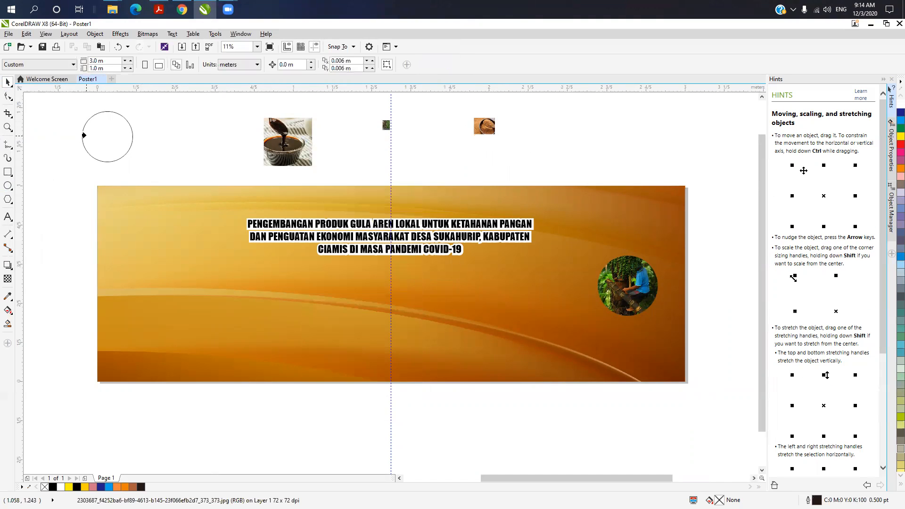
{"action": "left_click", "coordinate": [83, 136]}
- Edit the PowerClip contents and enlarge the syrup photo at two opposite corners until it covers the whole circle
{"action": "left_click", "coordinate": [81, 178]}
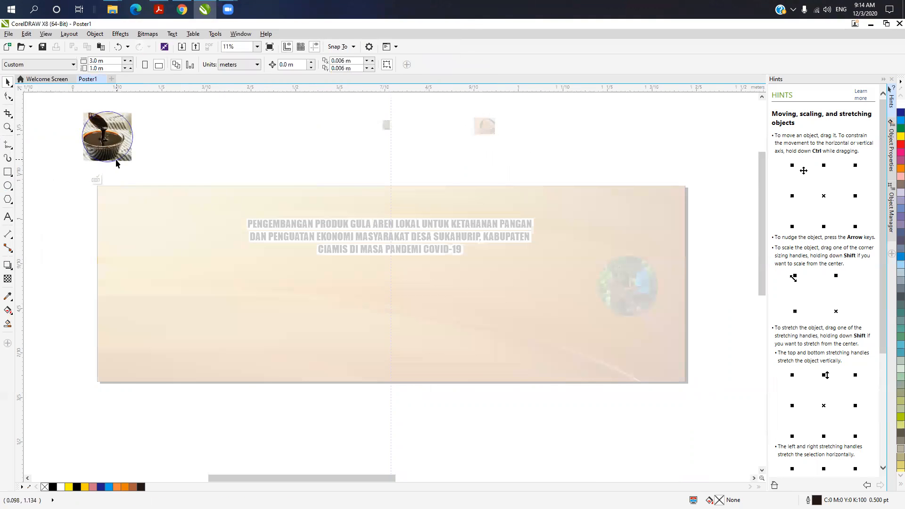
{"action": "scroll", "coordinate": [100, 154], "scroll_direction": "up", "scroll_amount": 3}
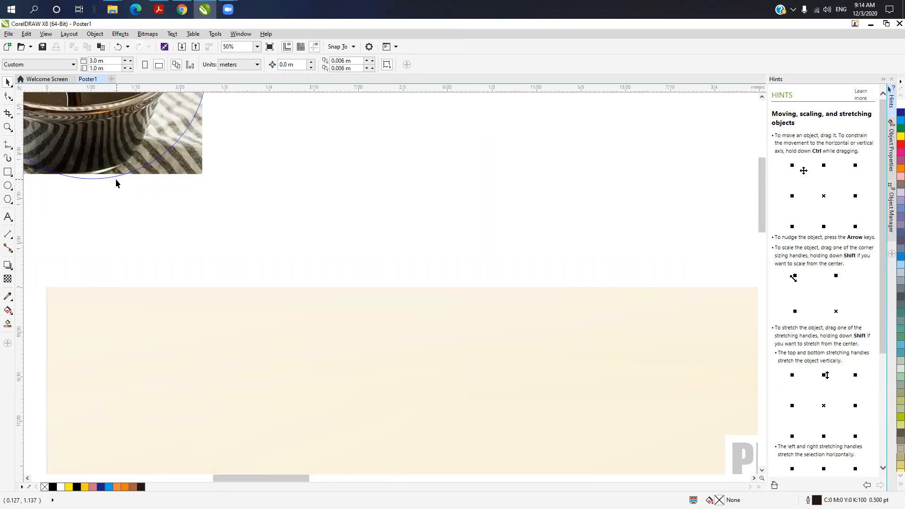
{"action": "scroll", "coordinate": [123, 183], "scroll_direction": "down", "scroll_amount": 2}
{"action": "left_click_drag", "start_coordinate": [762, 163], "coordinate": [763, 129]}
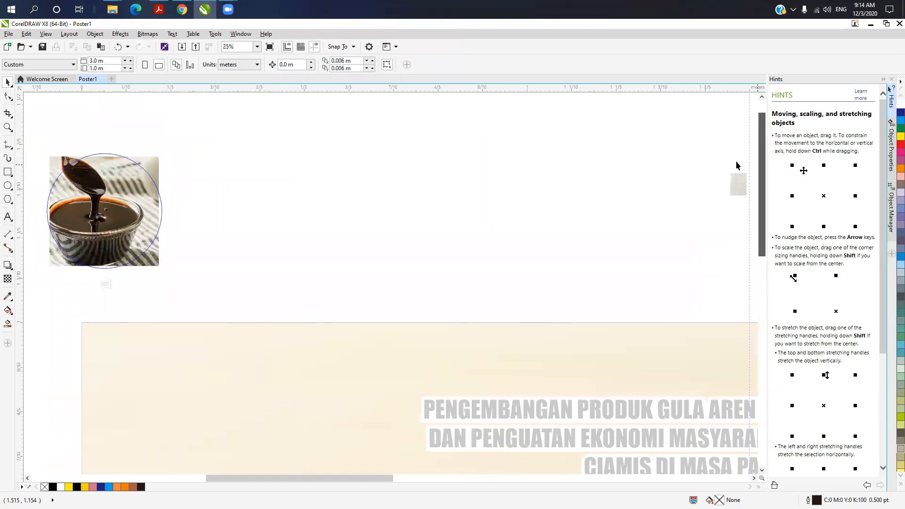
{"action": "left_click", "coordinate": [104, 212]}
{"action": "left_click_drag", "start_coordinate": [162, 272], "coordinate": [168, 277]}
{"action": "left_click_drag", "start_coordinate": [45, 154], "coordinate": [41, 150]}
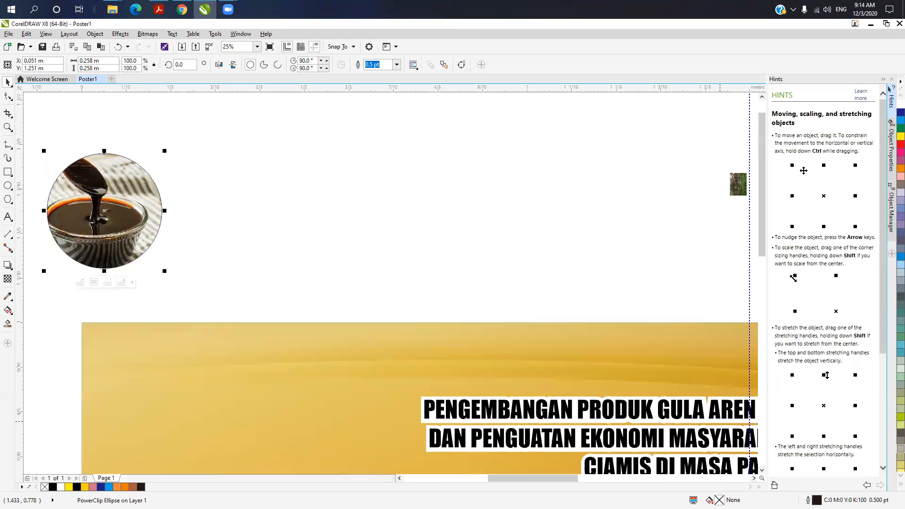
- Remove the syrup circle's outline and move the circle onto the left part of the banner, below the title's level
{"action": "key", "text": "F12"}
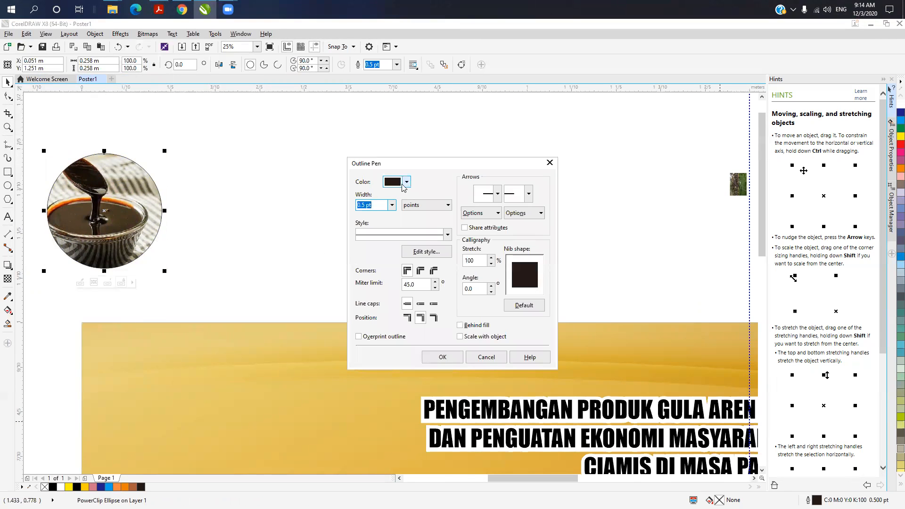
{"action": "left_click", "coordinate": [392, 205]}
{"action": "left_click", "coordinate": [378, 216]}
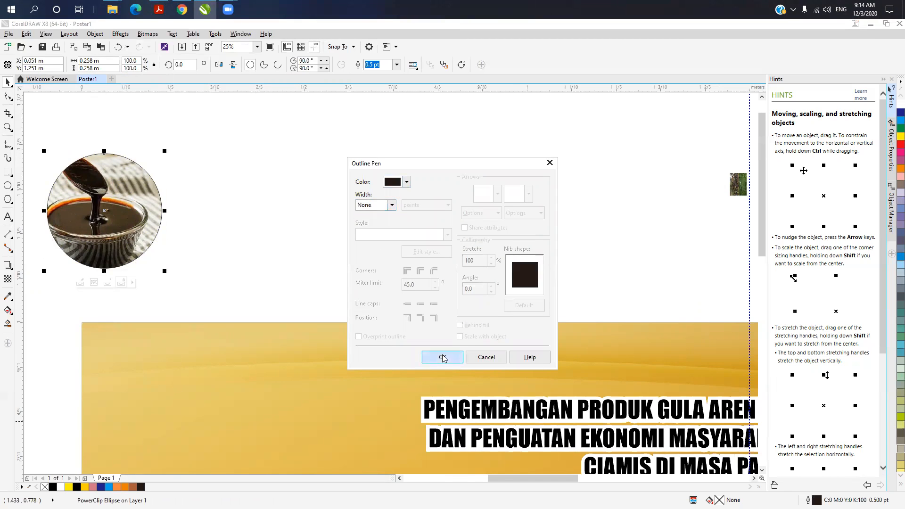
{"action": "left_click", "coordinate": [442, 357]}
{"action": "scroll", "coordinate": [141, 282], "scroll_direction": "down", "scroll_amount": 2}
{"action": "left_click_drag", "start_coordinate": [138, 264], "coordinate": [166, 341]}
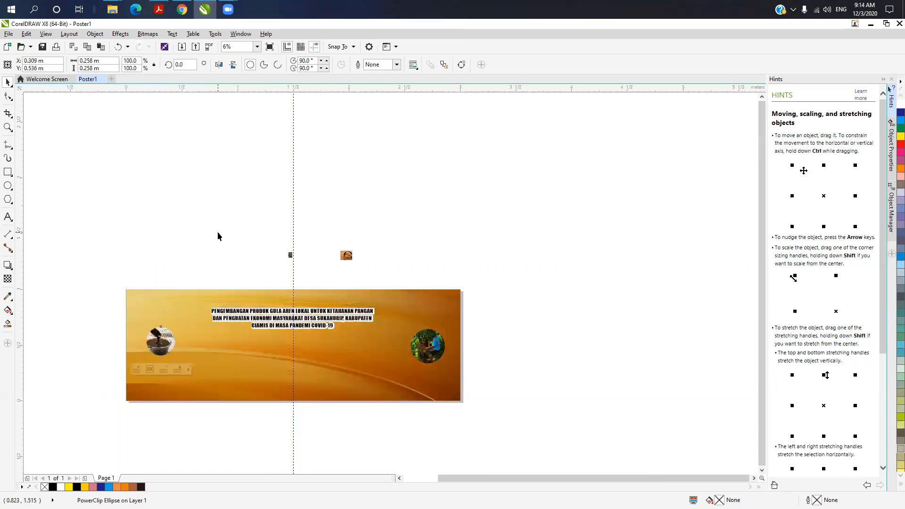
{"action": "left_click", "coordinate": [217, 231]}
- Draw a circle about 0.183 m in diameter just right of the brown sugar photo above the banner
{"action": "scroll", "coordinate": [348, 254], "scroll_direction": "up", "scroll_amount": 2}
{"action": "scroll", "coordinate": [347, 257], "scroll_direction": "up", "scroll_amount": 2}
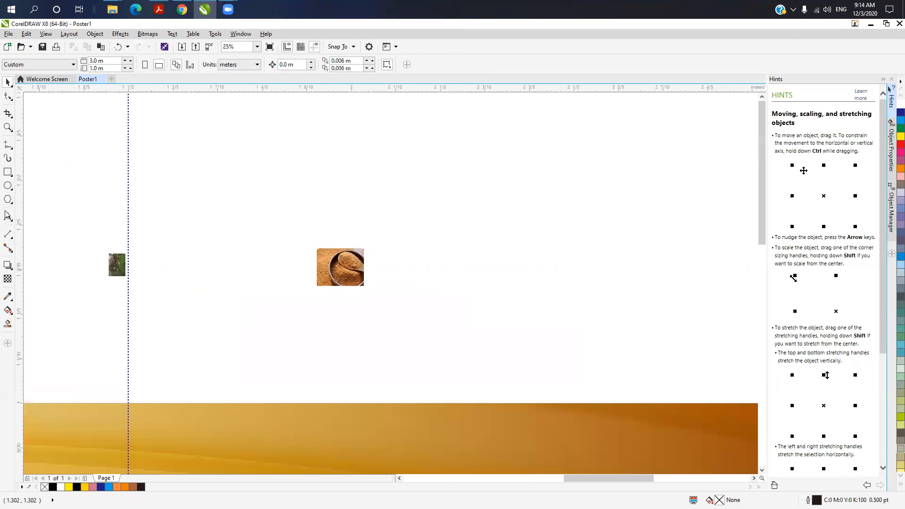
{"action": "left_click", "coordinate": [8, 185]}
{"action": "left_click_drag", "start_coordinate": [393, 221], "coordinate": [476, 296]}
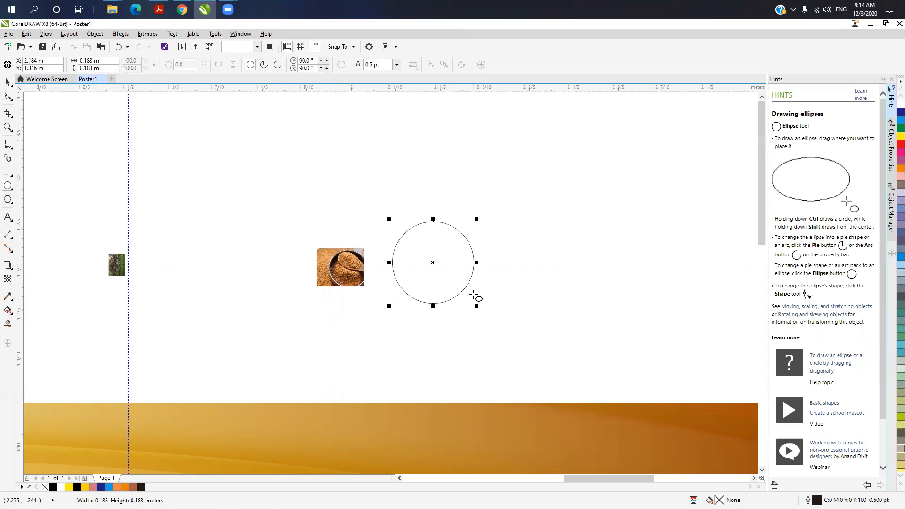
{"action": "left_click", "coordinate": [6, 84]}
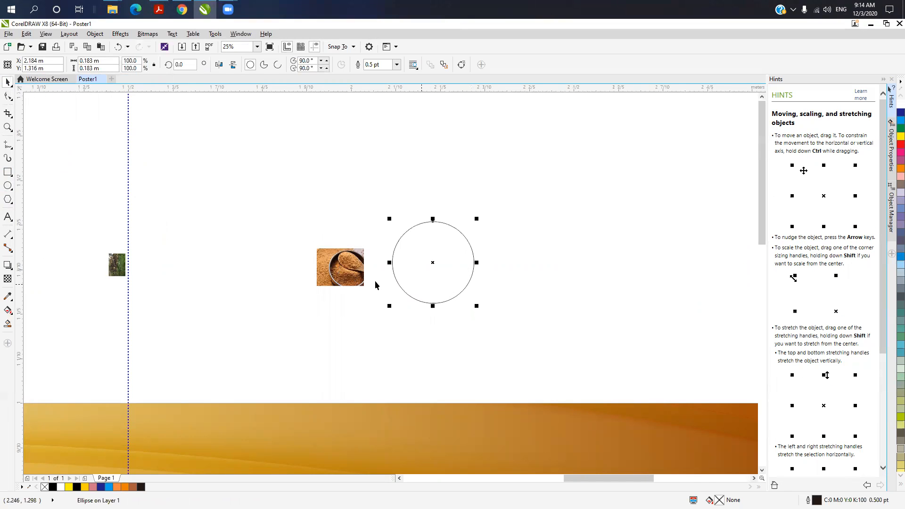
- PowerClip the brown sugar photo (unnamed.jpg) inside the new circle
{"action": "left_click", "coordinate": [347, 278]}
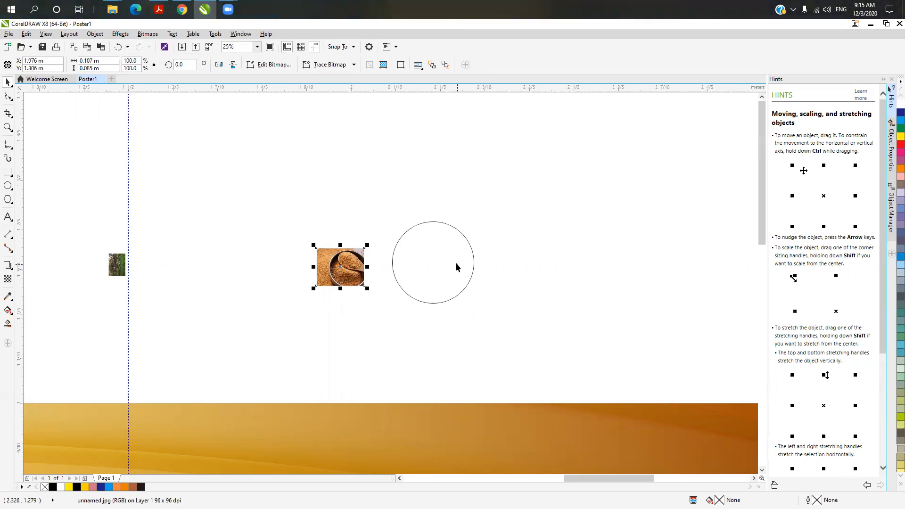
{"action": "right_click", "coordinate": [329, 269]}
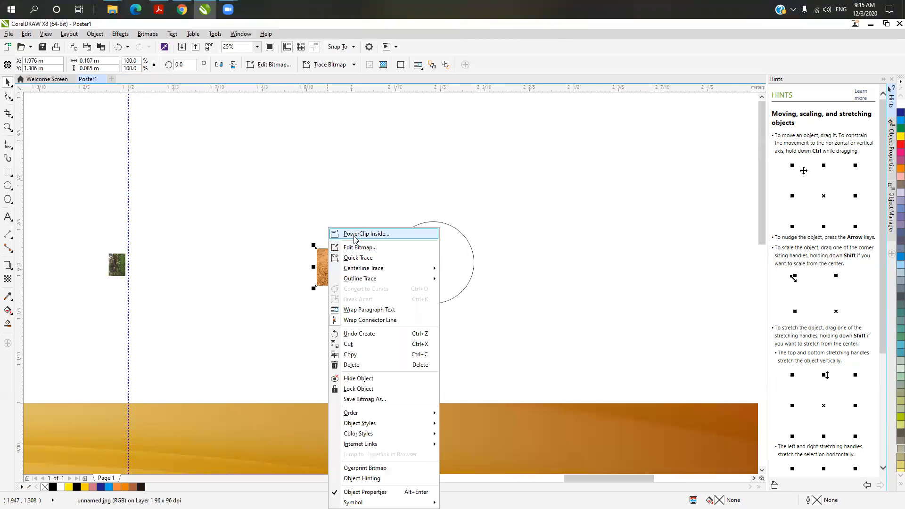
{"action": "left_click", "coordinate": [345, 234]}
{"action": "left_click", "coordinate": [410, 253]}
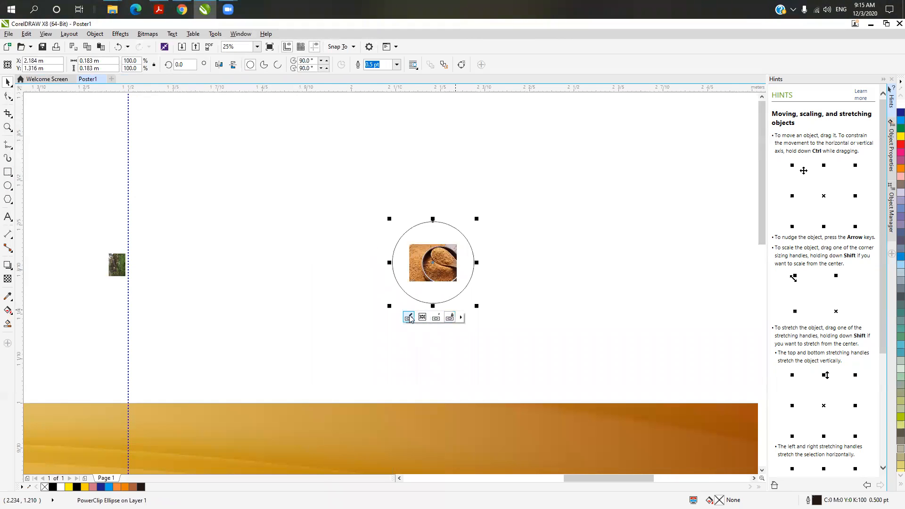
- Edit the PowerClip contents, scale the brown sugar photo to about 232% and position it to cover the whole circle
{"action": "left_click", "coordinate": [429, 263]}
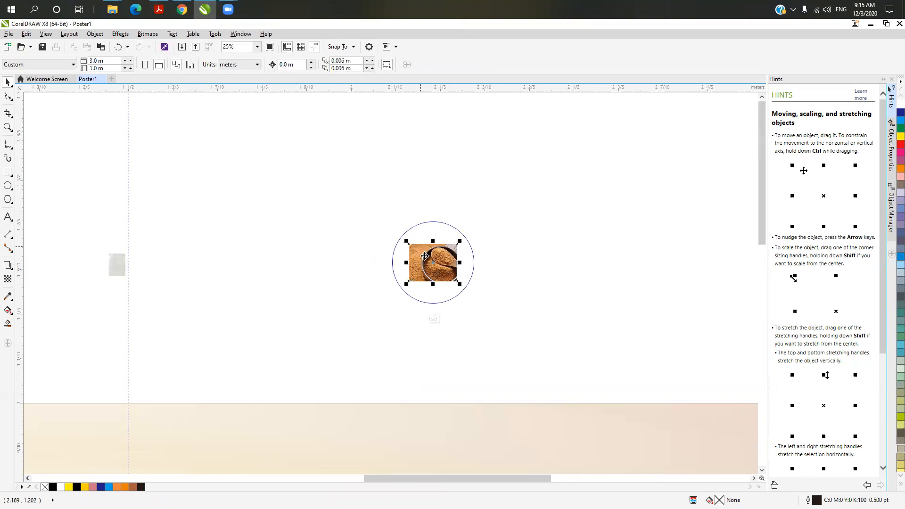
{"action": "left_click_drag", "start_coordinate": [406, 240], "coordinate": [356, 201]}
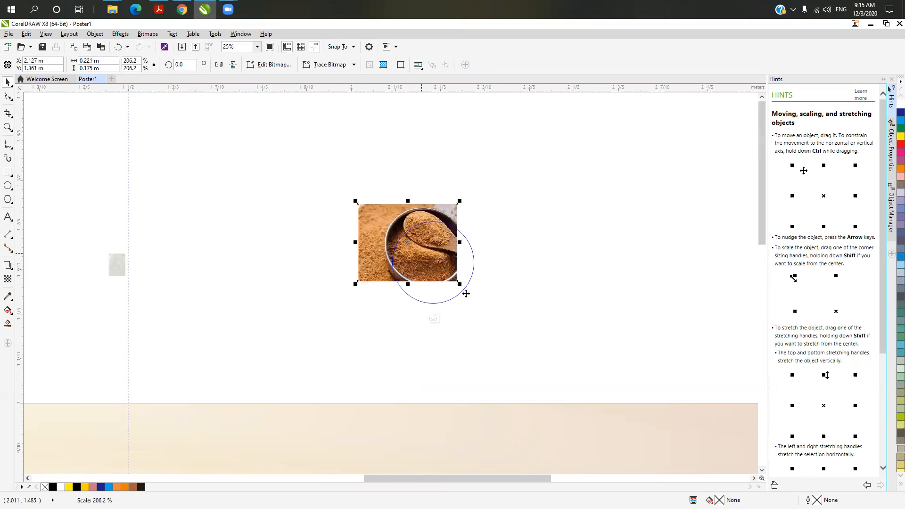
{"action": "left_click_drag", "start_coordinate": [476, 298], "coordinate": [499, 320]}
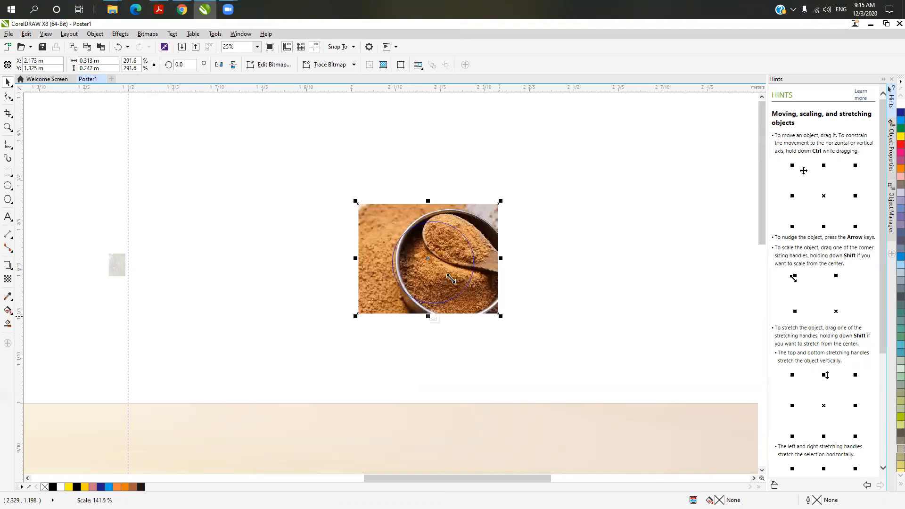
{"action": "left_click_drag", "start_coordinate": [499, 322], "coordinate": [471, 298]}
{"action": "left_click_drag", "start_coordinate": [438, 273], "coordinate": [443, 278]}
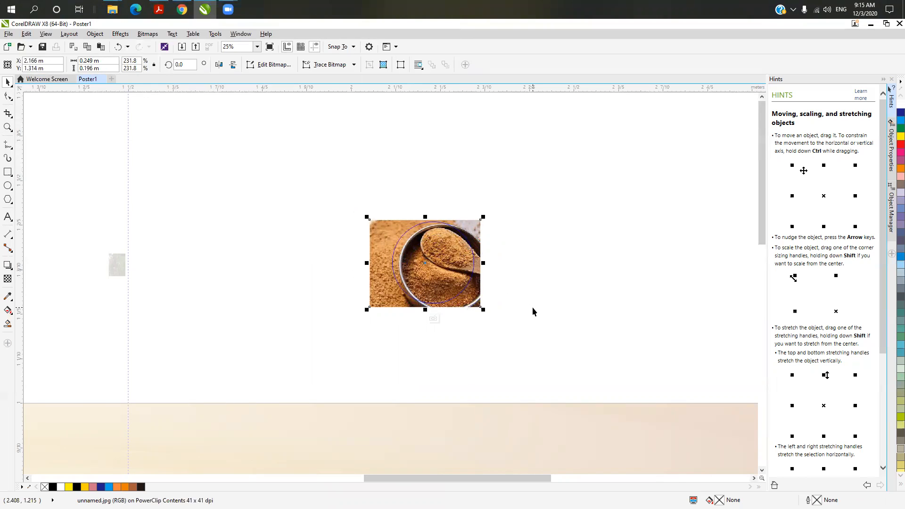
{"action": "left_click", "coordinate": [433, 318]}
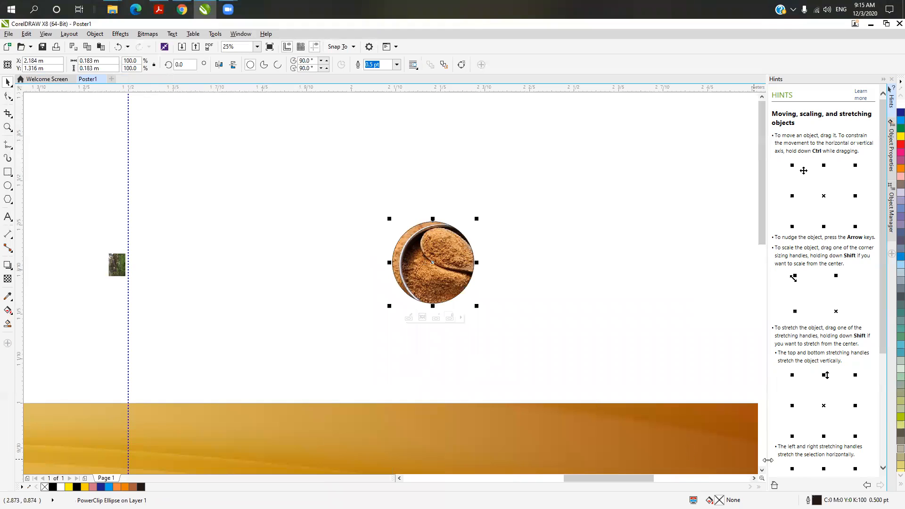
- Remove the brown sugar circle's outline and move the circle onto the banner, just below the syrup circle
{"action": "key", "text": "F12"}
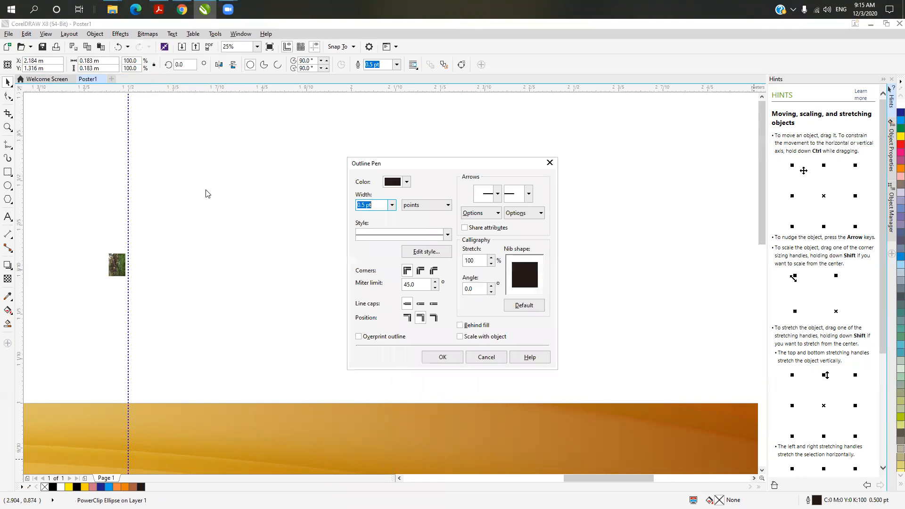
{"action": "left_click", "coordinate": [391, 205]}
{"action": "left_click", "coordinate": [373, 214]}
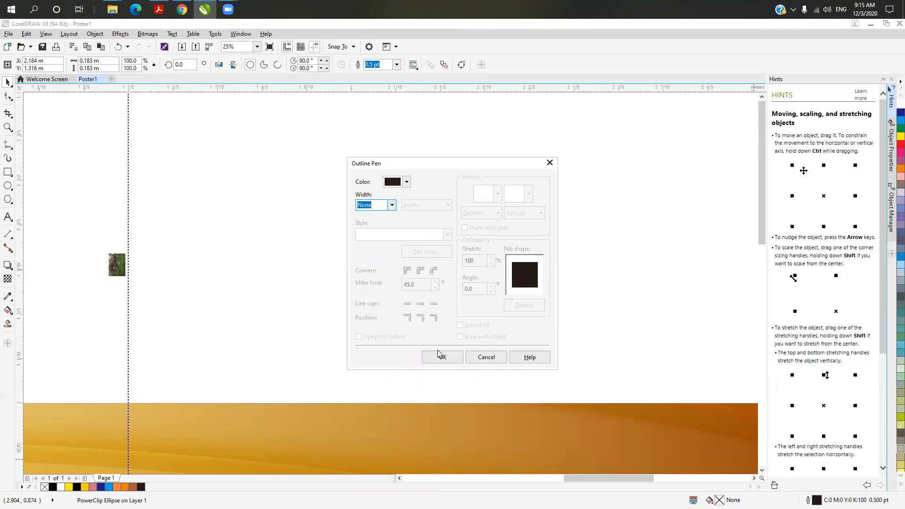
{"action": "left_click", "coordinate": [438, 357]}
{"action": "scroll", "coordinate": [419, 353], "scroll_direction": "down", "scroll_amount": 1}
{"action": "scroll", "coordinate": [422, 357], "scroll_direction": "down", "scroll_amount": 1}
{"action": "left_click_drag", "start_coordinate": [423, 330], "coordinate": [306, 437]}
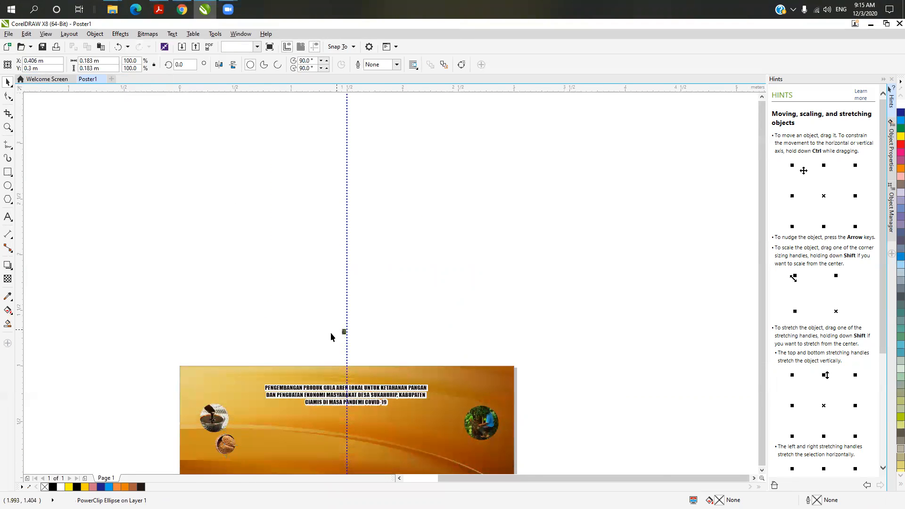
{"action": "left_click", "coordinate": [330, 333]}
- Draw a circle about 0.192 m in diameter to the right of the palm tree photo above the banner
{"action": "scroll", "coordinate": [330, 332], "scroll_direction": "up", "scroll_amount": 2}
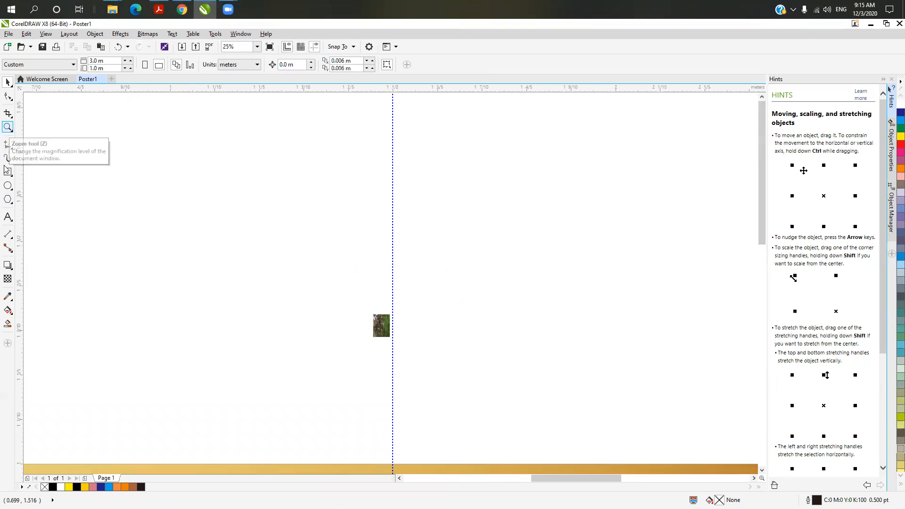
{"action": "left_click", "coordinate": [7, 185]}
{"action": "left_click_drag", "start_coordinate": [429, 302], "coordinate": [514, 373]}
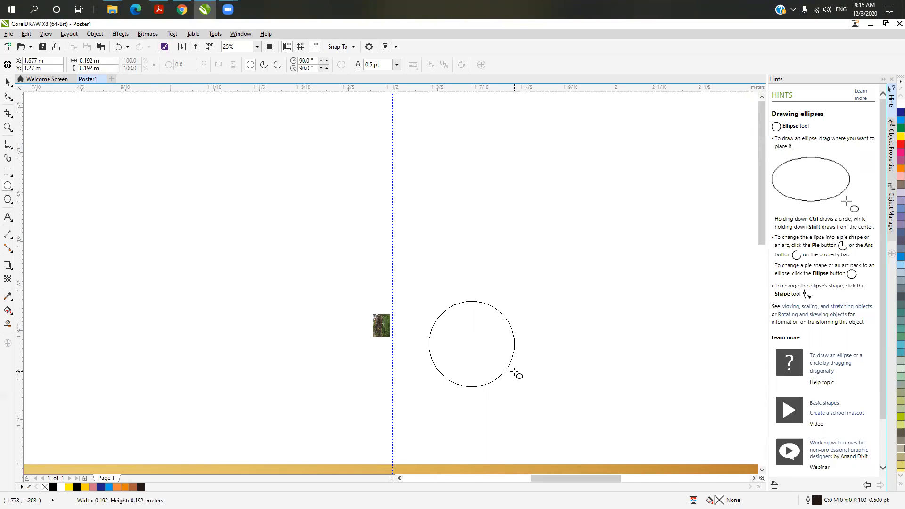
{"action": "left_click_drag", "start_coordinate": [514, 373], "coordinate": [515, 373]}
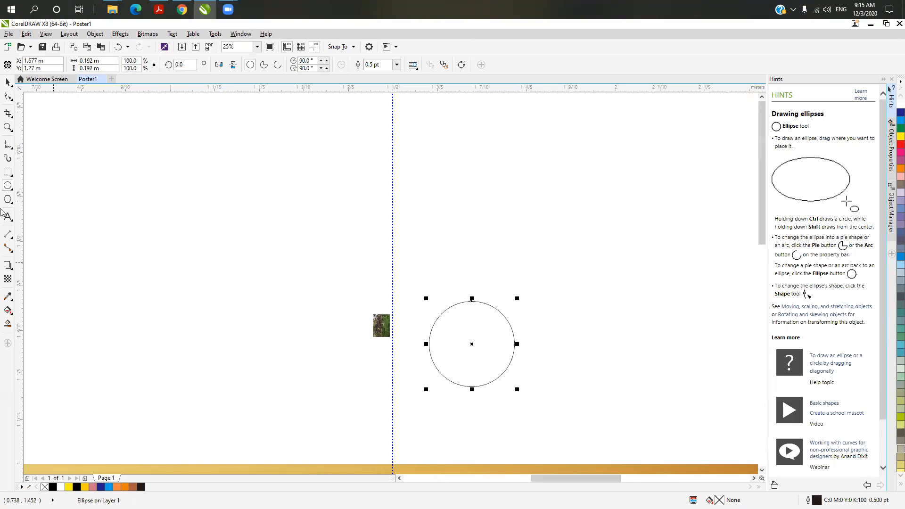
{"action": "left_click", "coordinate": [6, 84]}
- PowerClip the palm tree photo (manfaat-pohon-aren-2.jpg) inside the new circle
{"action": "left_click", "coordinate": [376, 325]}
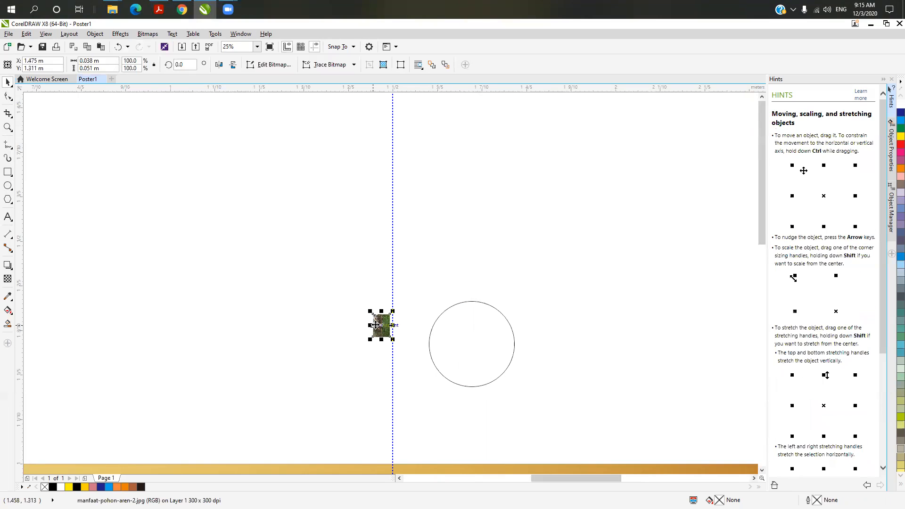
{"action": "right_click", "coordinate": [376, 325]}
{"action": "left_click", "coordinate": [426, 49]}
{"action": "left_click", "coordinate": [427, 341]}
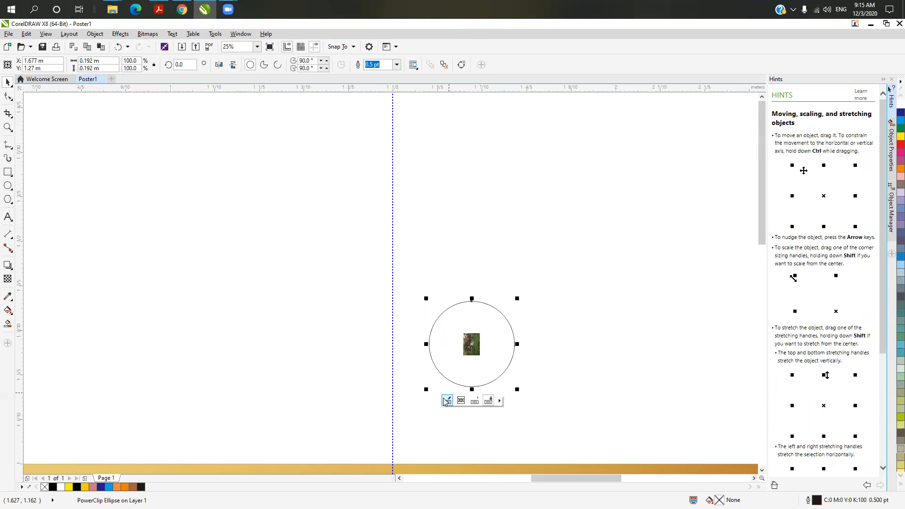
- Edit the PowerClip contents, scale the palm tree photo to about 541% and shift it until it fills the circle
{"action": "double_click", "coordinate": [472, 344]}
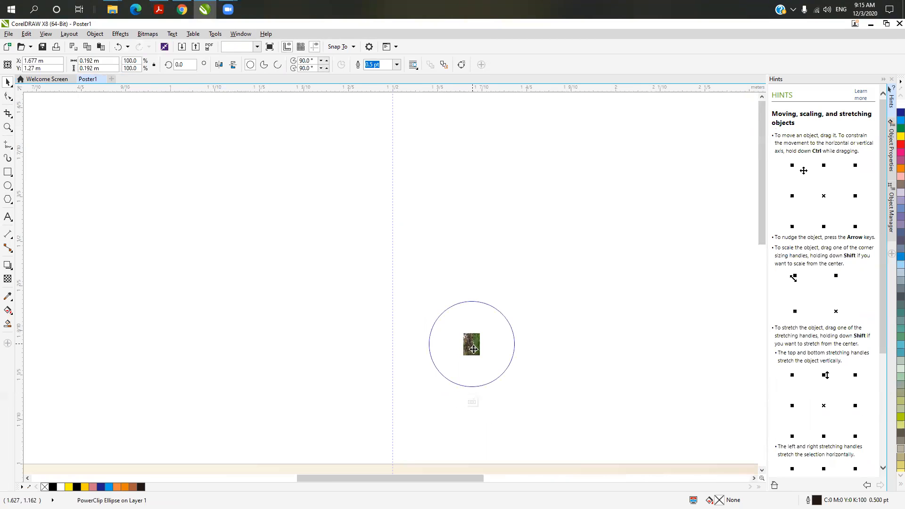
{"action": "left_click_drag", "start_coordinate": [455, 324], "coordinate": [401, 250]}
{"action": "left_click_drag", "start_coordinate": [482, 357], "coordinate": [570, 421]}
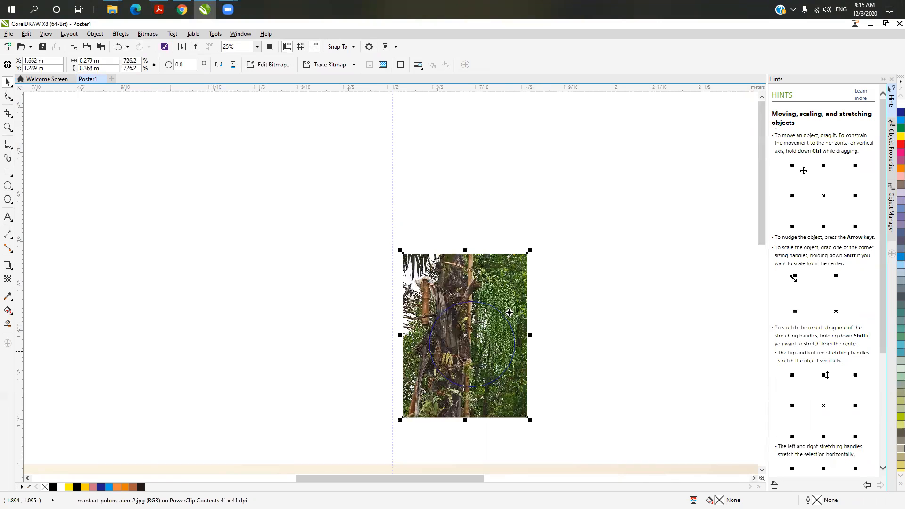
{"action": "left_click_drag", "start_coordinate": [401, 250], "coordinate": [458, 315]}
{"action": "left_click_drag", "start_coordinate": [527, 417], "coordinate": [523, 407]}
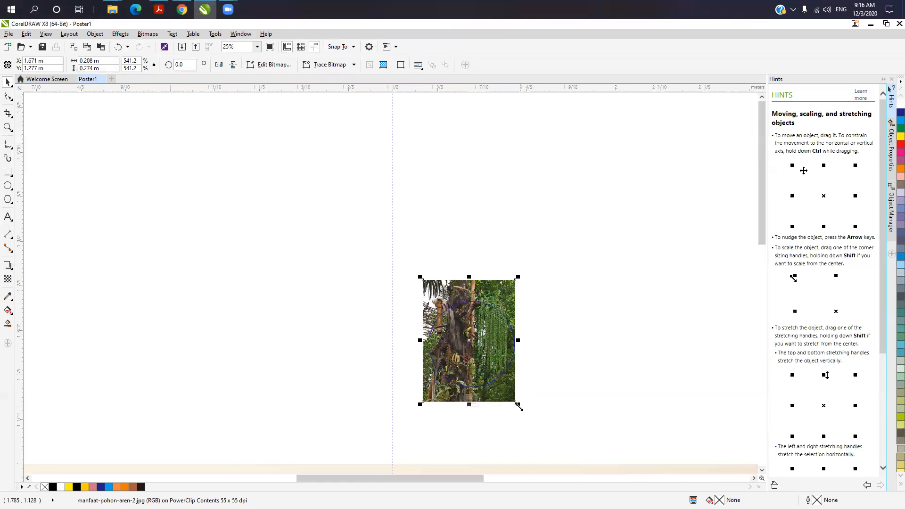
{"action": "left_click_drag", "start_coordinate": [477, 348], "coordinate": [491, 352]}
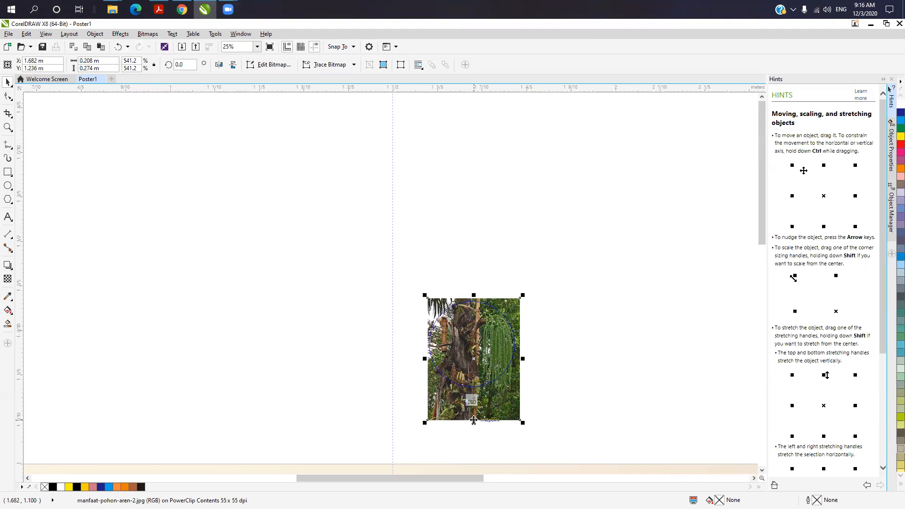
{"action": "left_click", "coordinate": [473, 401]}
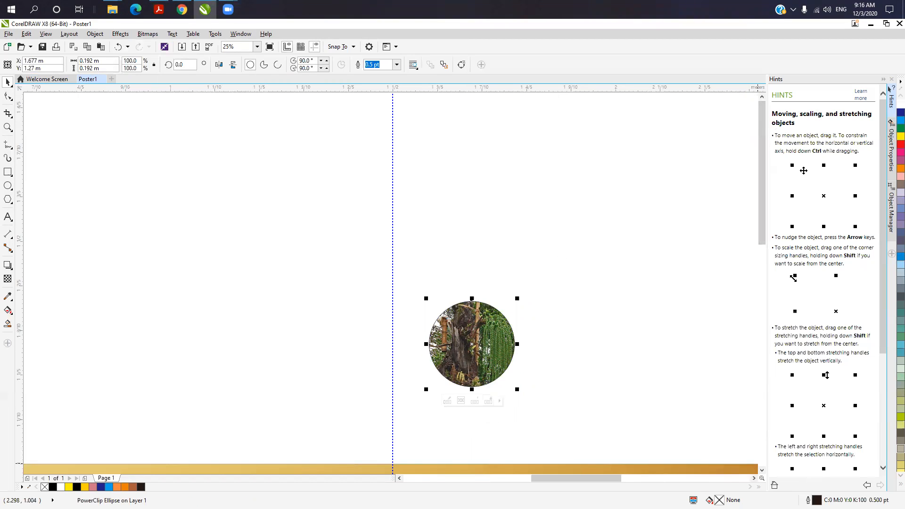
- Remove the palm tree circle's outline and move the circle onto the banner, left of the photo of the worker in blue
{"action": "key", "text": "F12"}
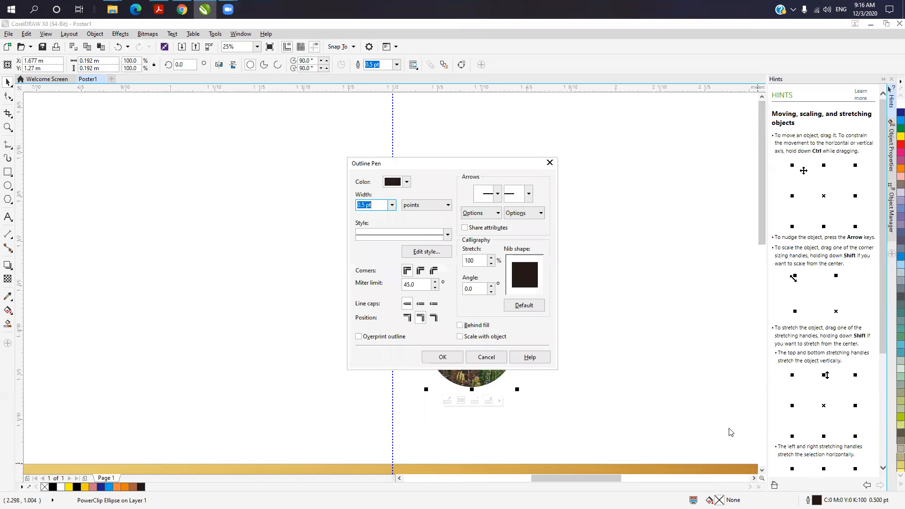
{"action": "left_click", "coordinate": [392, 206]}
{"action": "left_click", "coordinate": [372, 215]}
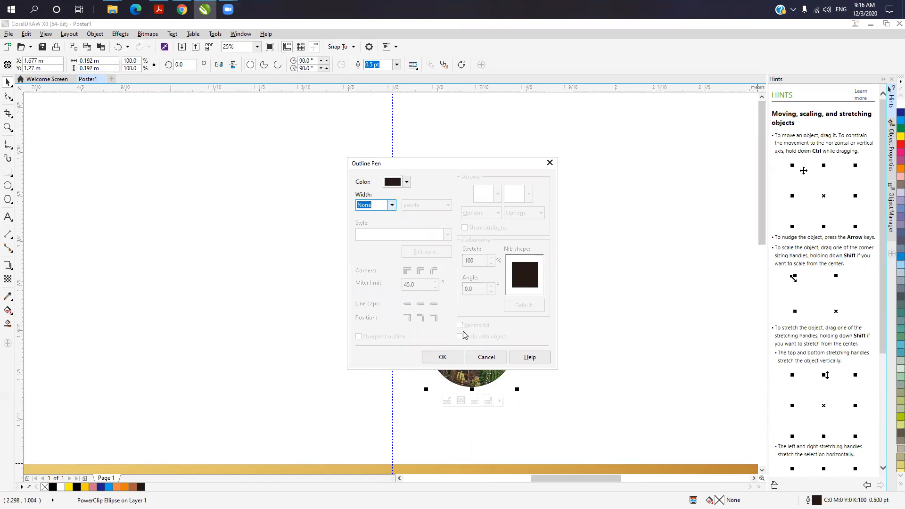
{"action": "left_click", "coordinate": [443, 358]}
{"action": "scroll", "coordinate": [571, 380], "scroll_direction": "down", "scroll_amount": 4}
{"action": "left_click_drag", "start_coordinate": [568, 385], "coordinate": [637, 472]}
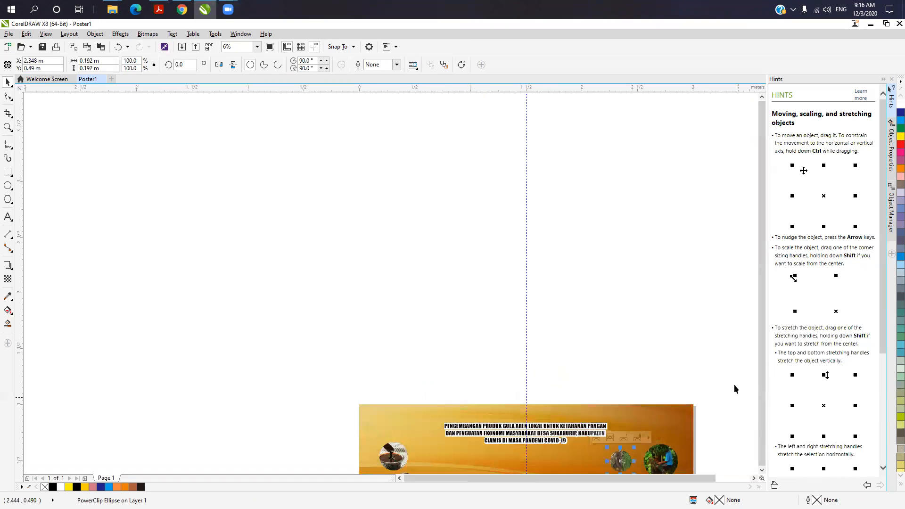
- Fit the page in view, then enlarge the palm tree circle to about 0.253 m and place it below the worker photo
{"action": "left_click", "coordinate": [257, 46]}
{"action": "left_click", "coordinate": [233, 66]}
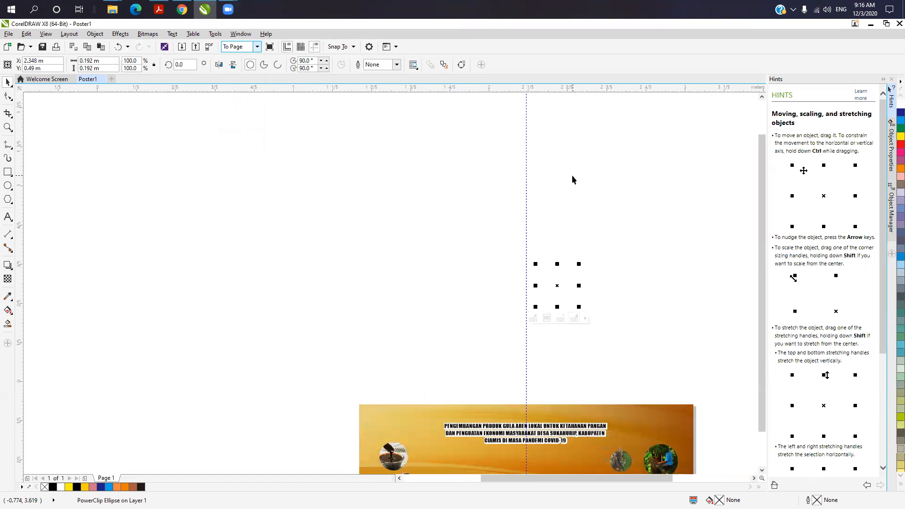
{"action": "left_click_drag", "start_coordinate": [578, 307], "coordinate": [606, 342]}
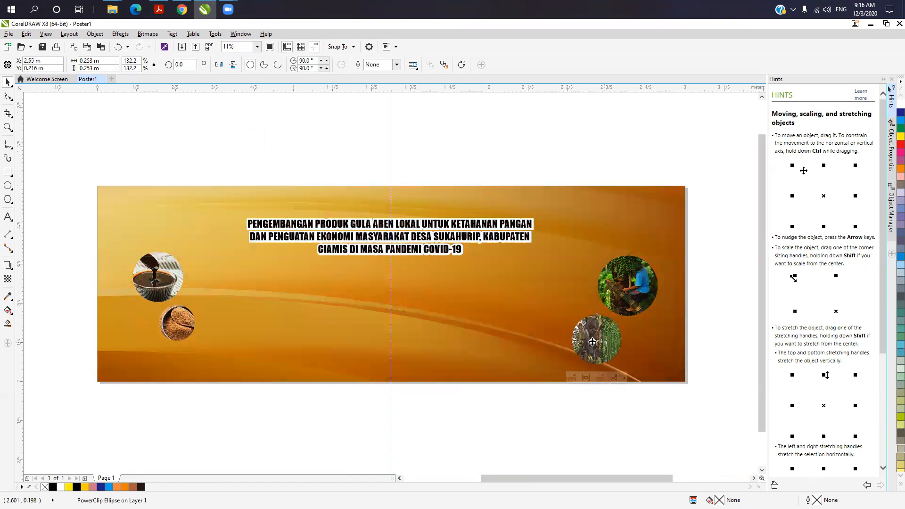
- Enlarge the syrup circle to about 0.321 m in diameter on the banner's left side
{"action": "left_click", "coordinate": [179, 264]}
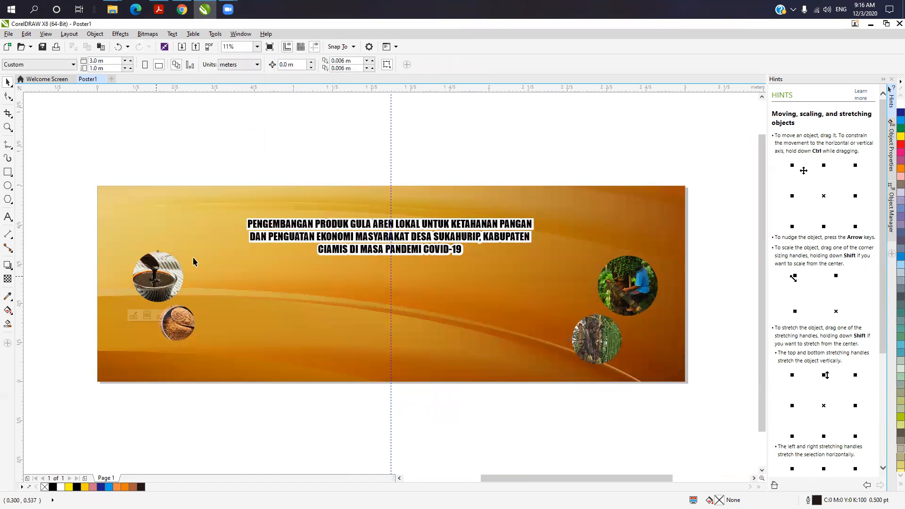
{"action": "left_click_drag", "start_coordinate": [167, 269], "coordinate": [162, 276]}
{"action": "left_click", "coordinate": [188, 324]}
{"action": "left_click", "coordinate": [171, 363]}
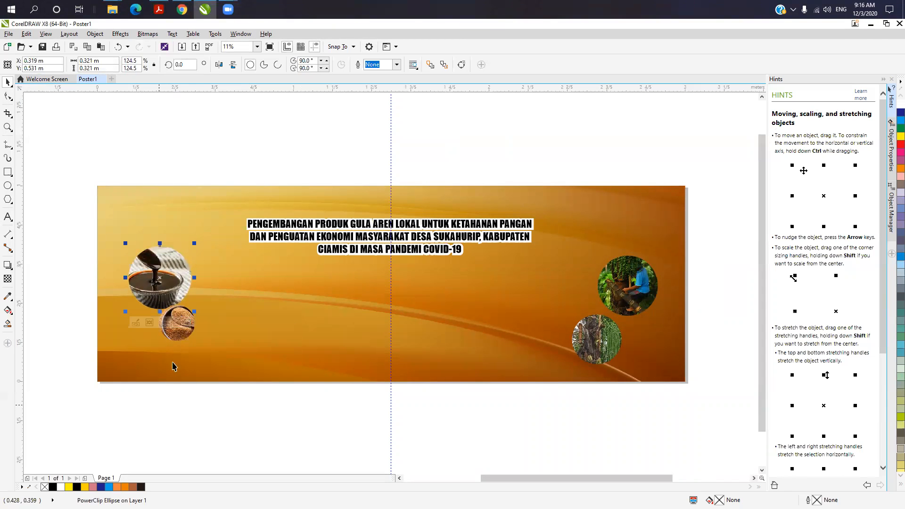
- Enlarge the brown sugar circle and shift it down and to the right, clear of the syrup circle
{"action": "left_click", "coordinate": [179, 336]}
{"action": "mouse_move", "coordinate": [185, 336]}
{"action": "left_mouse_down"}
{"action": "mouse_move", "coordinate": [226, 373]}
{"action": "mouse_move", "coordinate": [196, 343]}
{"action": "left_mouse_up"}
{"action": "left_click", "coordinate": [308, 406]}
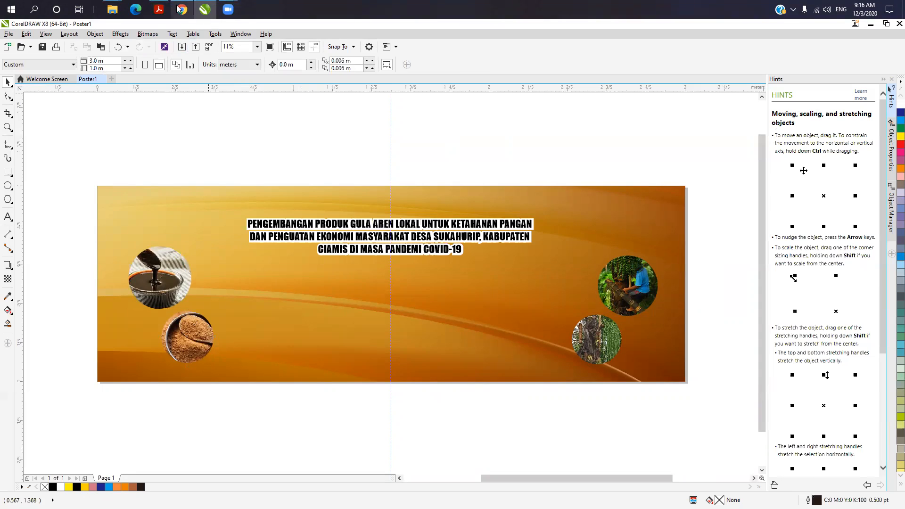
- Switch to Acrobat Reader and copy the PENGUSUL heading with its list of names and ID numbers from the proposal's cover page
{"action": "left_click", "coordinate": [159, 9]}
{"action": "scroll", "coordinate": [361, 283], "scroll_direction": "down", "scroll_amount": 1}
{"action": "left_click_drag", "start_coordinate": [367, 215], "coordinate": [375, 305]}
{"action": "left_click_drag", "start_coordinate": [307, 339], "coordinate": [599, 321]}
{"action": "right_click", "coordinate": [566, 325]}
{"action": "left_click", "coordinate": [582, 332]}
{"action": "key", "text": "alt+Tab"}
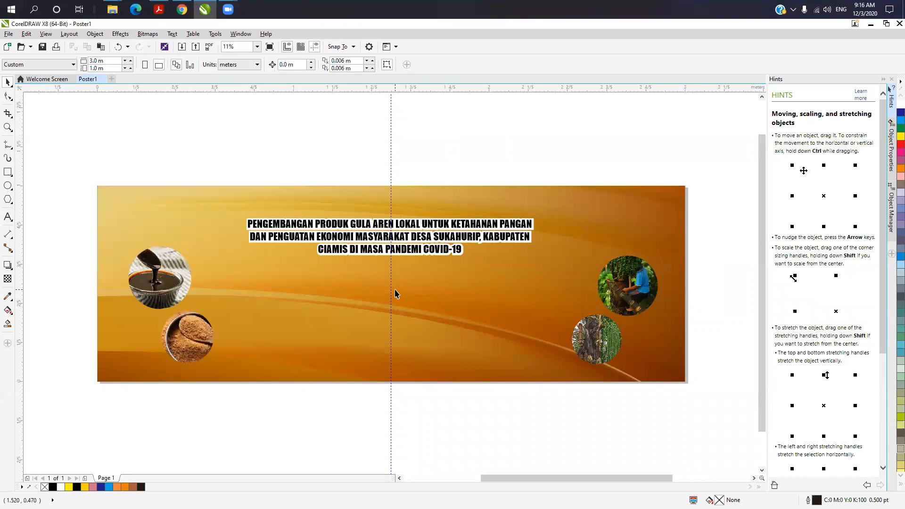
- Return to CorelDRAW and paste the PENGUSUL list onto the banner as a text frame
{"action": "key", "text": "alt+Tab"}
{"action": "key", "text": "alt+Tab"}
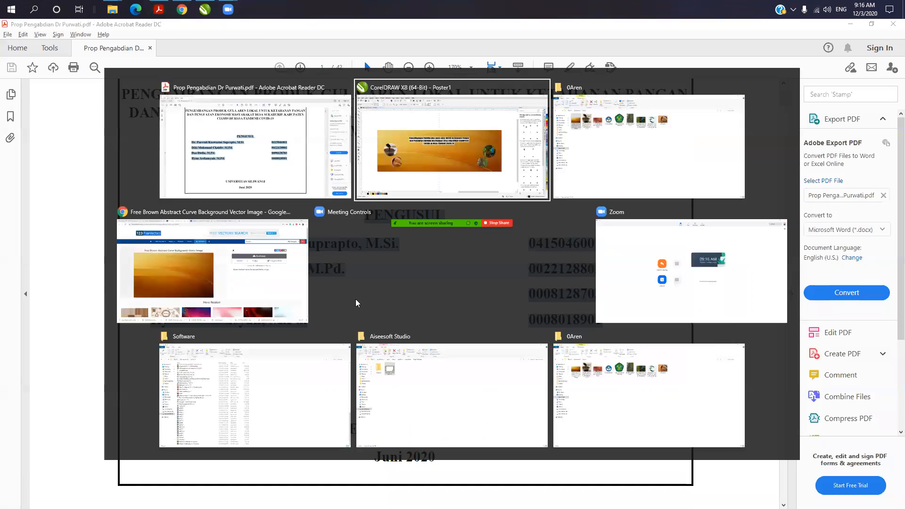
{"action": "key", "text": "ctrl+v"}
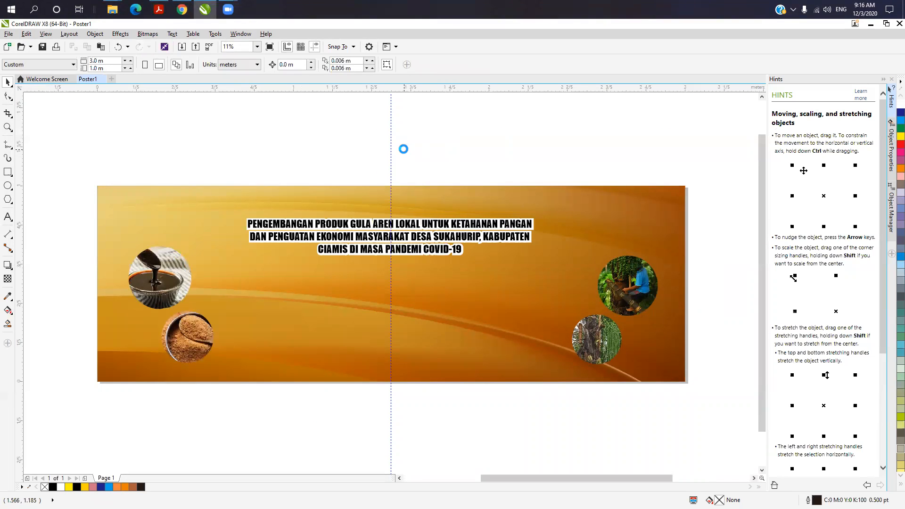
{"action": "left_click", "coordinate": [406, 346]}
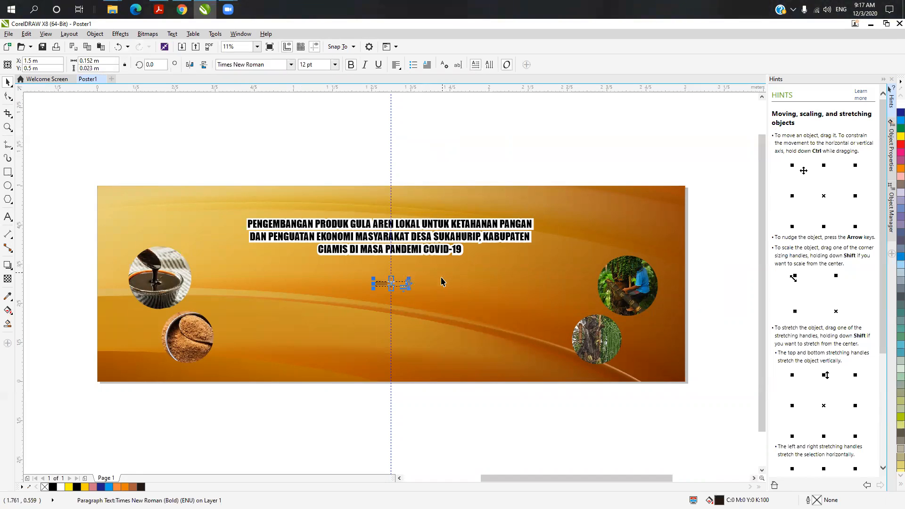
- Convert the pasted PENGUSUL list to artistic text and enlarge it to about 0.734 m wide
{"action": "right_click", "coordinate": [402, 282]}
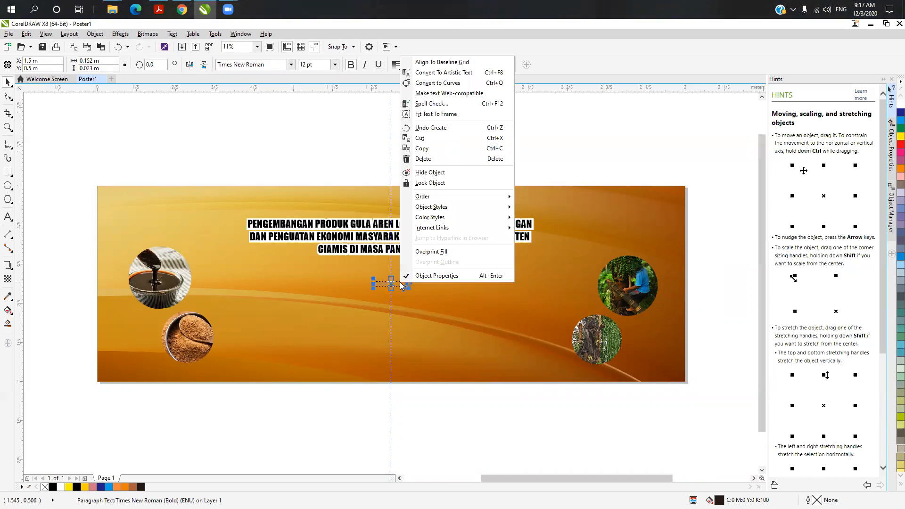
{"action": "left_click", "coordinate": [468, 70]}
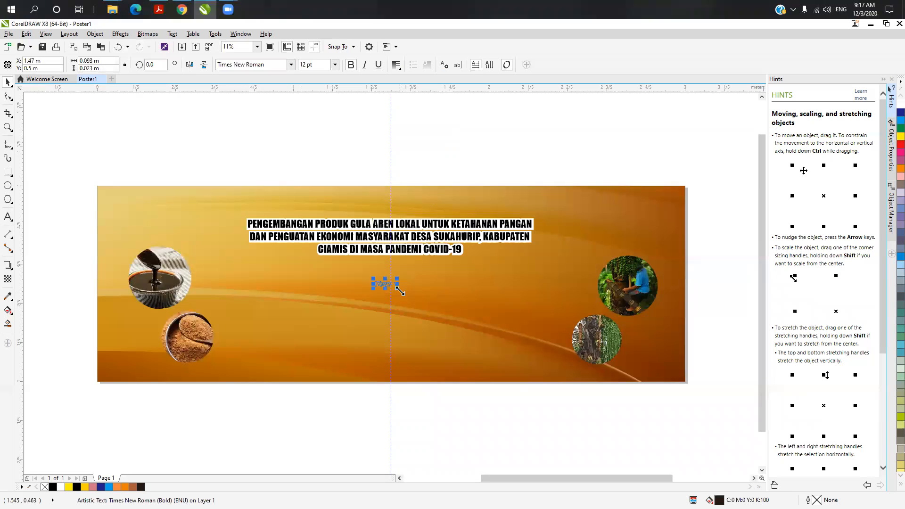
{"action": "left_click_drag", "start_coordinate": [493, 371], "coordinate": [525, 390]}
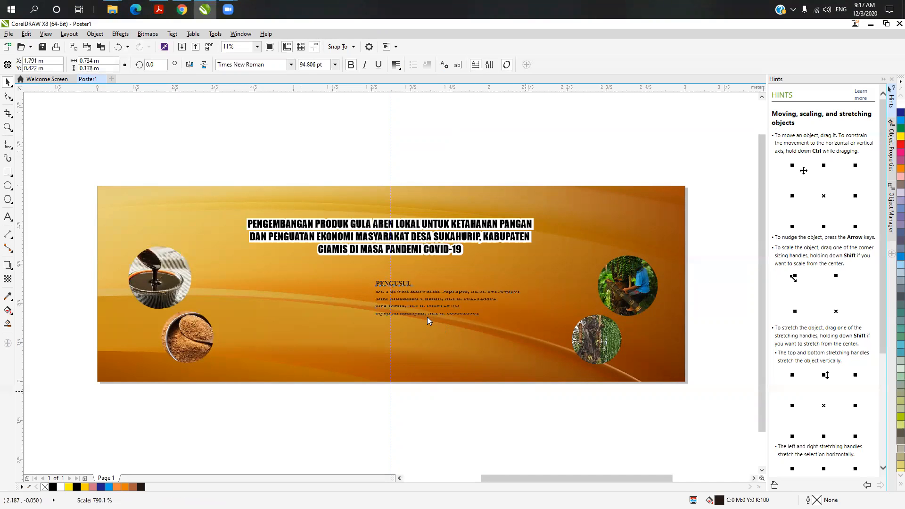
{"action": "left_click_drag", "start_coordinate": [444, 300], "coordinate": [437, 305]}
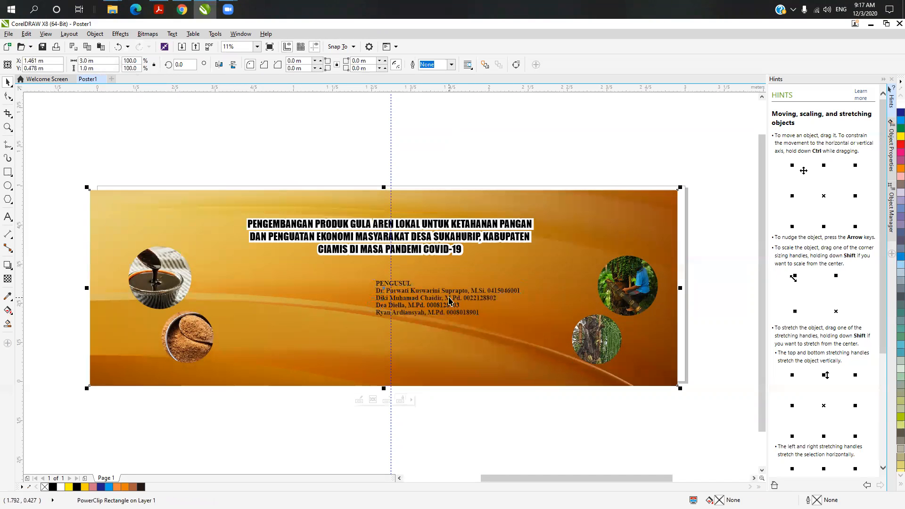
{"action": "key", "text": "ctrl+z"}
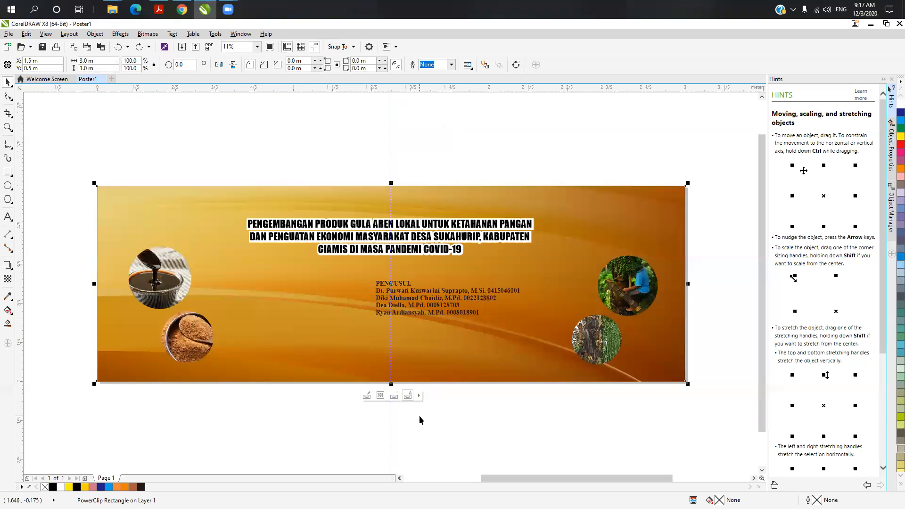
{"action": "left_click_drag", "start_coordinate": [329, 366], "coordinate": [292, 397]}
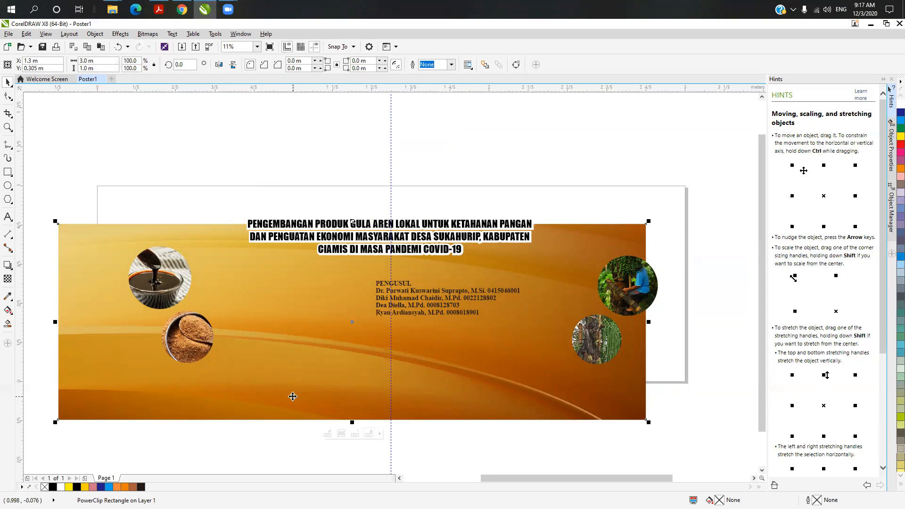
{"action": "key", "text": "ctrl+z"}
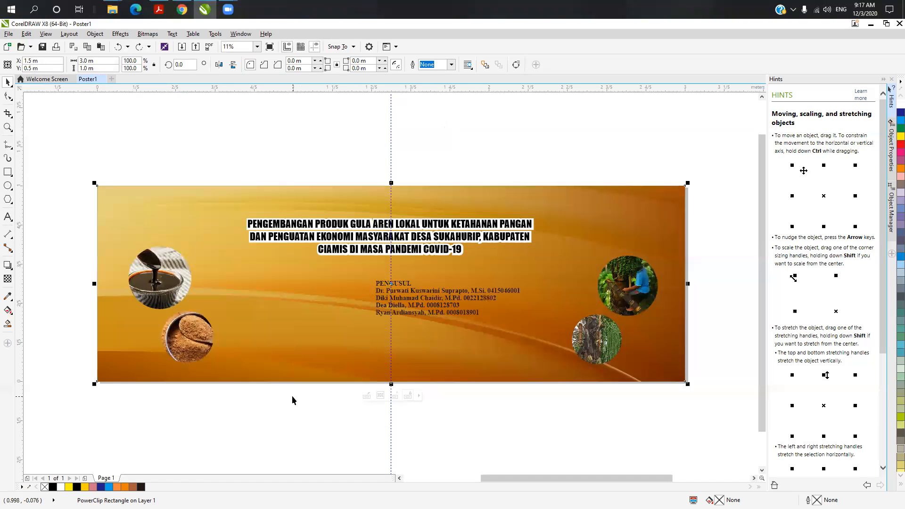
- Move the PENGUSUL list onto the vertical guideline below the title and align its lines to the center
{"action": "left_click", "coordinate": [416, 302]}
{"action": "left_click", "coordinate": [432, 305]}
{"action": "left_click_drag", "start_coordinate": [446, 298], "coordinate": [391, 305]}
{"action": "left_click", "coordinate": [396, 65]}
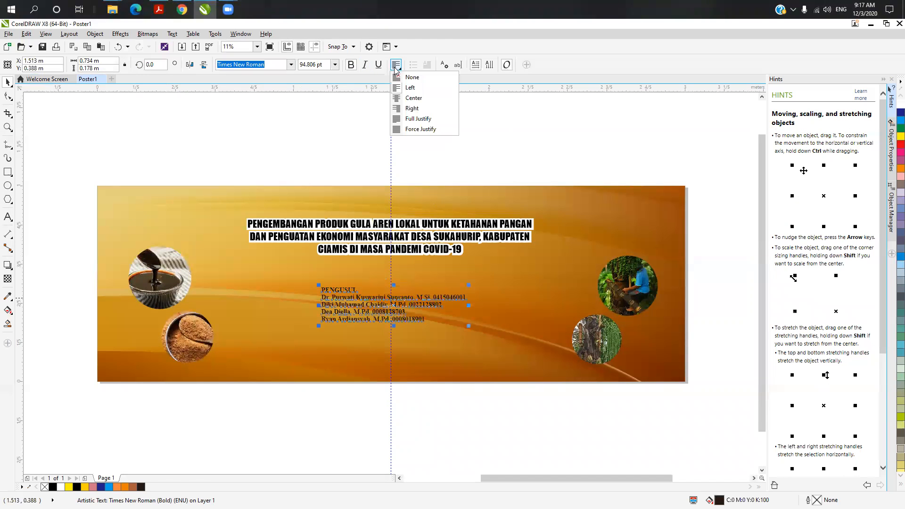
{"action": "left_click", "coordinate": [414, 97]}
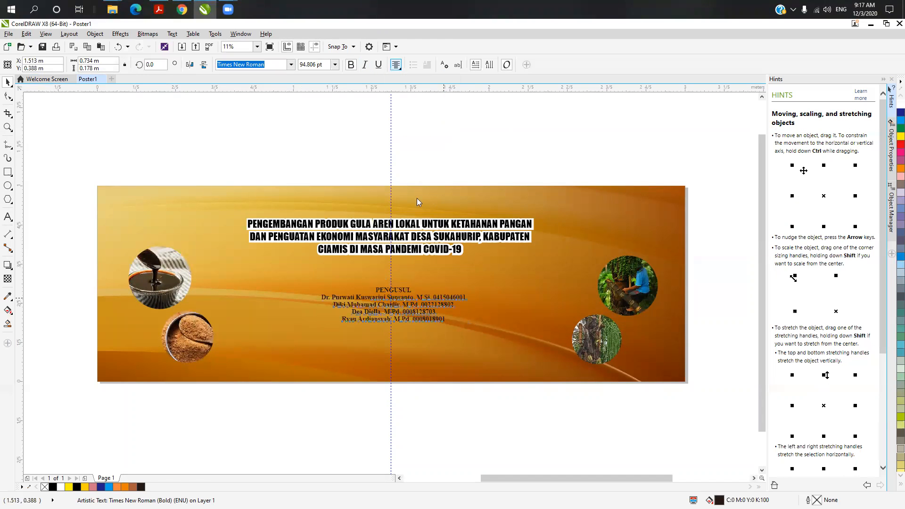
- Delete the ID numbers after each name in the PENGUSUL list
{"action": "double_click", "coordinate": [446, 322]}
{"action": "left_click_drag", "start_coordinate": [446, 322], "coordinate": [432, 297]}
{"action": "key", "text": "Delete"}
{"action": "left_click", "coordinate": [437, 313]}
{"action": "key", "text": "Delete"}
{"action": "key", "text": "Delete"}
{"action": "key", "text": "Delete"}
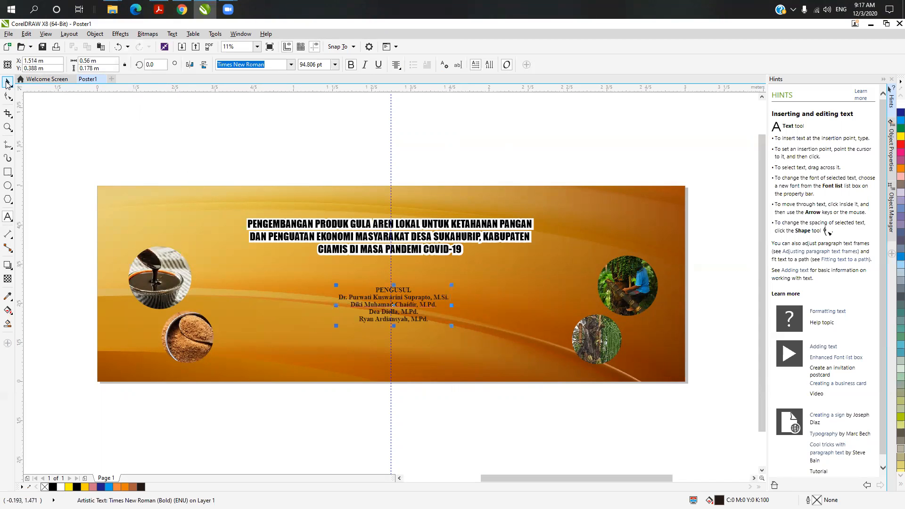
- Recenter the PENGUSUL list on the vertical guideline and raise it closer to the title
{"action": "scroll", "coordinate": [420, 321], "scroll_direction": "up", "scroll_amount": 4}
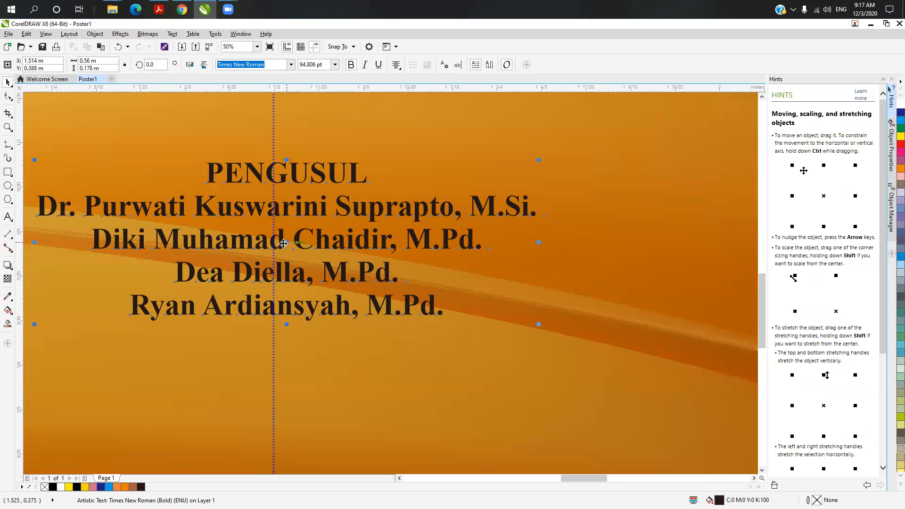
{"action": "left_click_drag", "start_coordinate": [278, 229], "coordinate": [272, 246]}
{"action": "scroll", "coordinate": [252, 317], "scroll_direction": "down", "scroll_amount": 4}
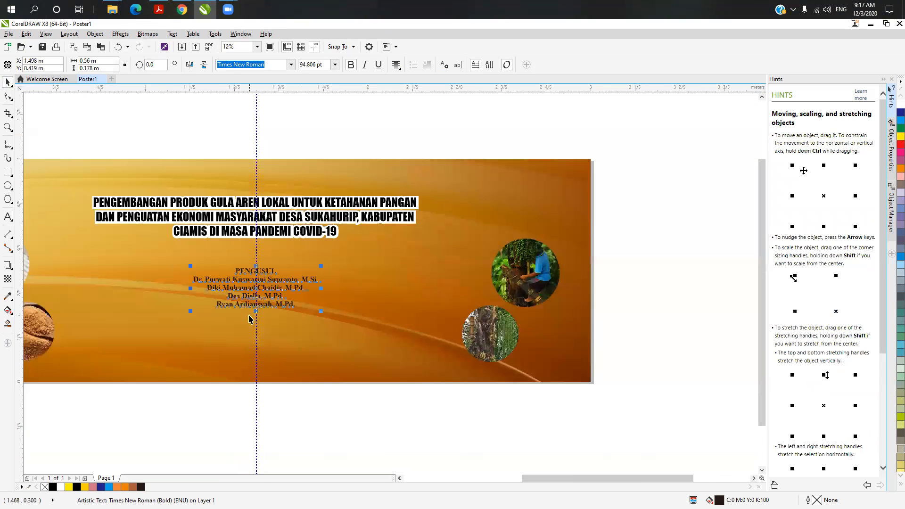
{"action": "mouse_move", "coordinate": [263, 297]}
{"action": "left_mouse_down"}
{"action": "mouse_move", "coordinate": [277, 356]}
{"action": "mouse_move", "coordinate": [264, 290]}
{"action": "left_mouse_up"}
- Set the PENGUSUL list to Arial Black at 72 pt and shift it slightly up toward the title
{"action": "left_click", "coordinate": [292, 65]}
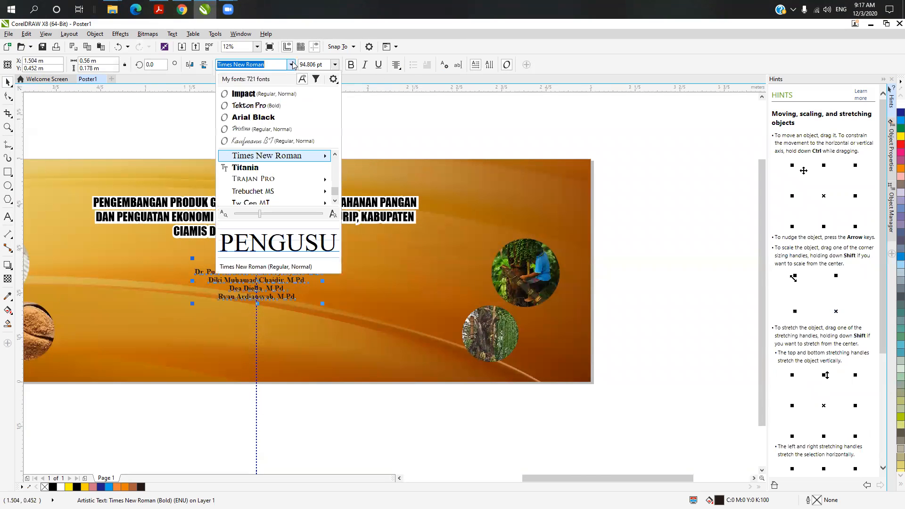
{"action": "left_click", "coordinate": [277, 118]}
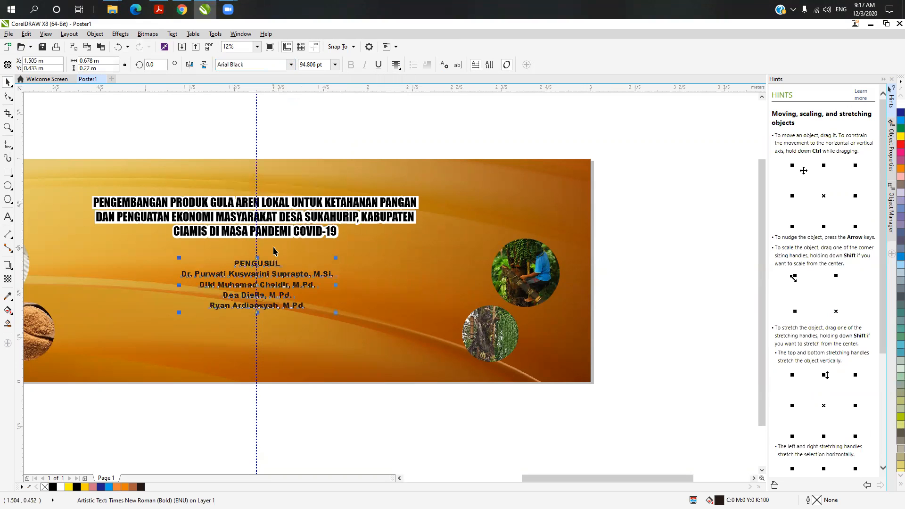
{"action": "left_click", "coordinate": [335, 64]}
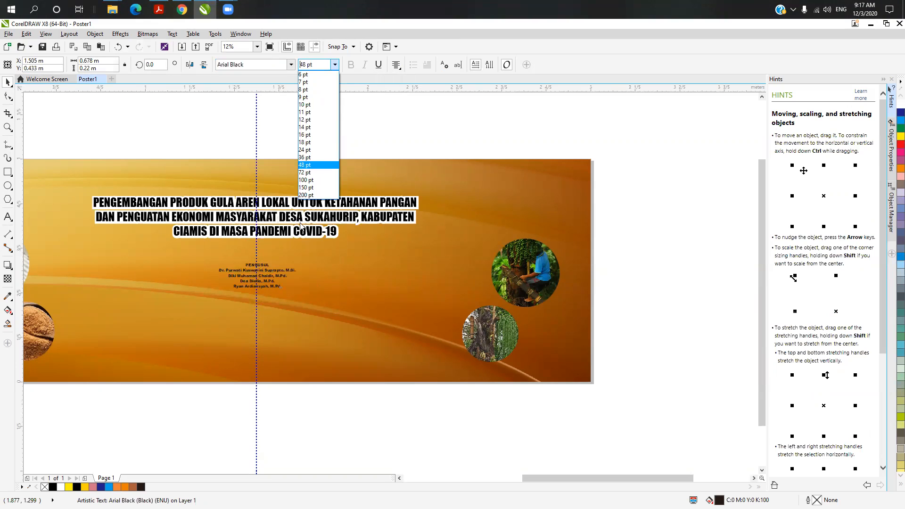
{"action": "left_click", "coordinate": [253, 296]}
{"action": "left_click", "coordinate": [335, 64]}
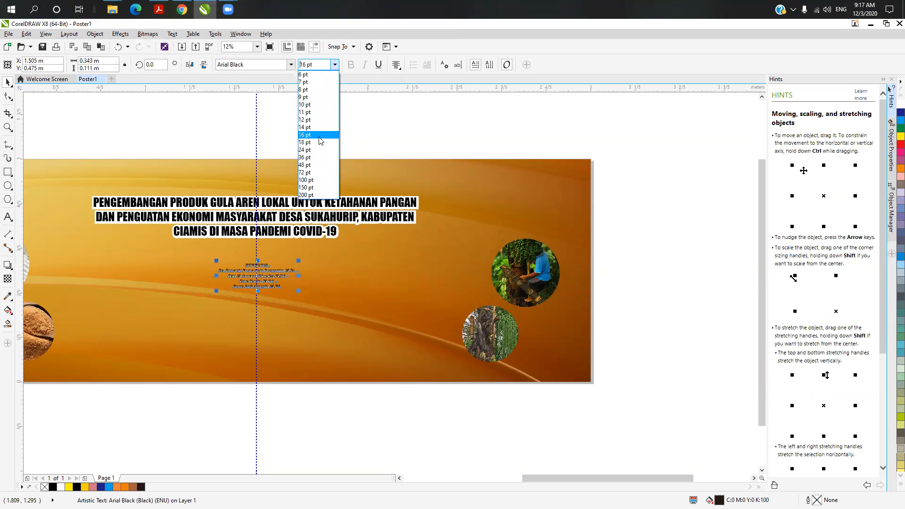
{"action": "left_click", "coordinate": [316, 172]}
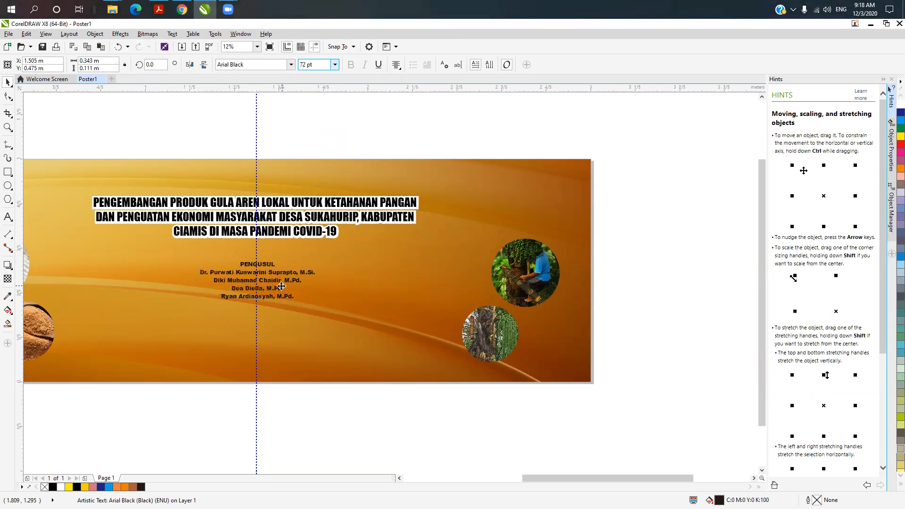
{"action": "left_click_drag", "start_coordinate": [256, 281], "coordinate": [257, 274]}
{"action": "left_click", "coordinate": [409, 426]}
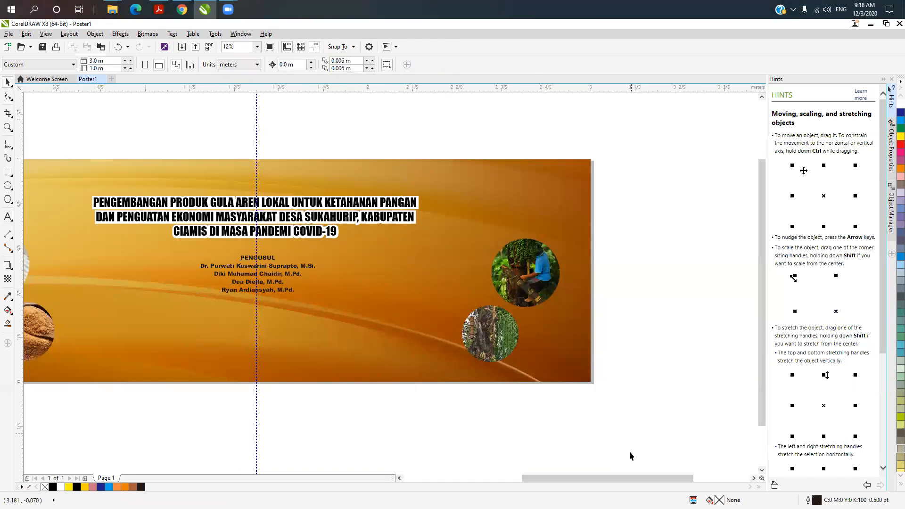
- Draw a text frame about 0.849 by 0.231 m below the names and enter "LEMBAGA PENELITIAN DAN PENGABDIAN PADA MASYARAKAT" at 72 pt
{"action": "left_click_drag", "start_coordinate": [616, 478], "coordinate": [584, 485]}
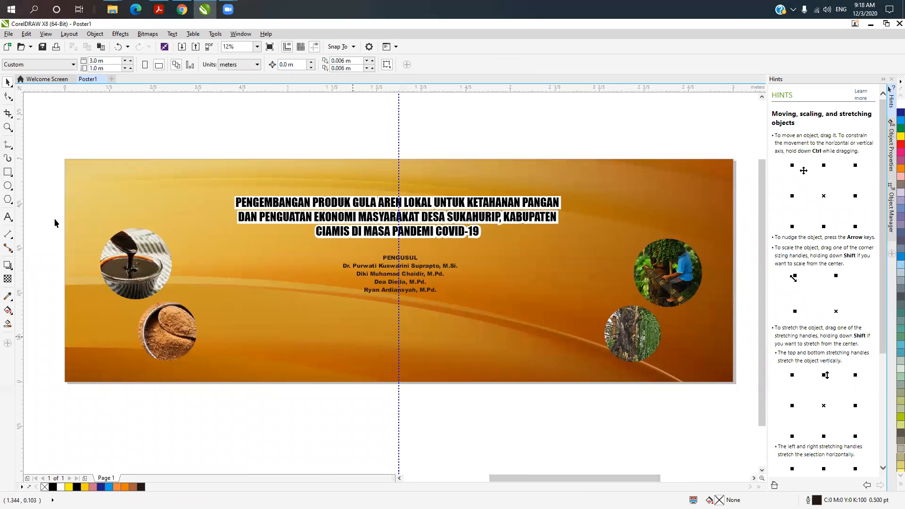
{"action": "key", "text": "F8"}
{"action": "left_click_drag", "start_coordinate": [315, 321], "coordinate": [503, 372]}
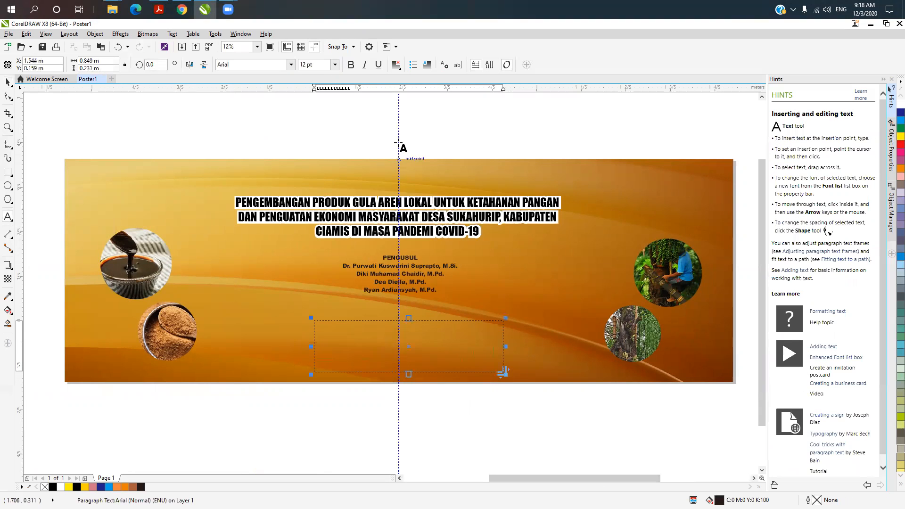
{"action": "left_click", "coordinate": [329, 67]}
{"action": "left_click", "coordinate": [335, 64]}
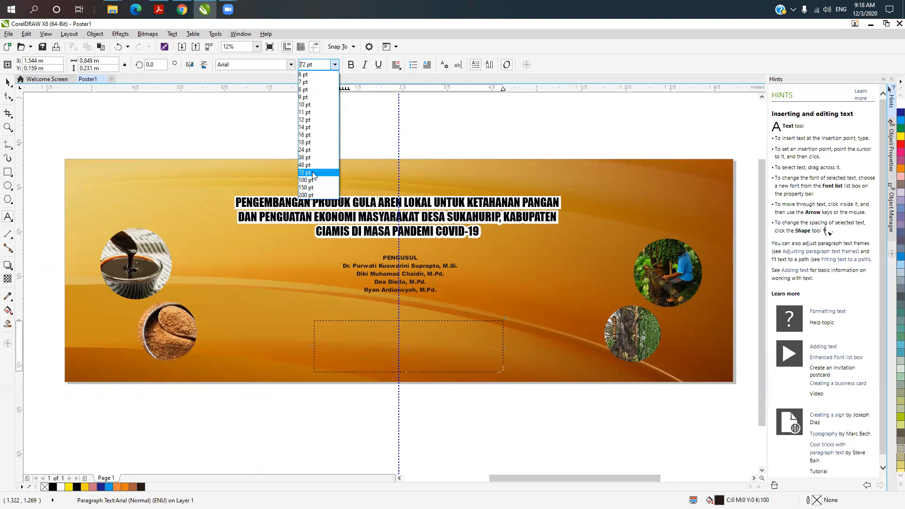
{"action": "left_click", "coordinate": [320, 172]}
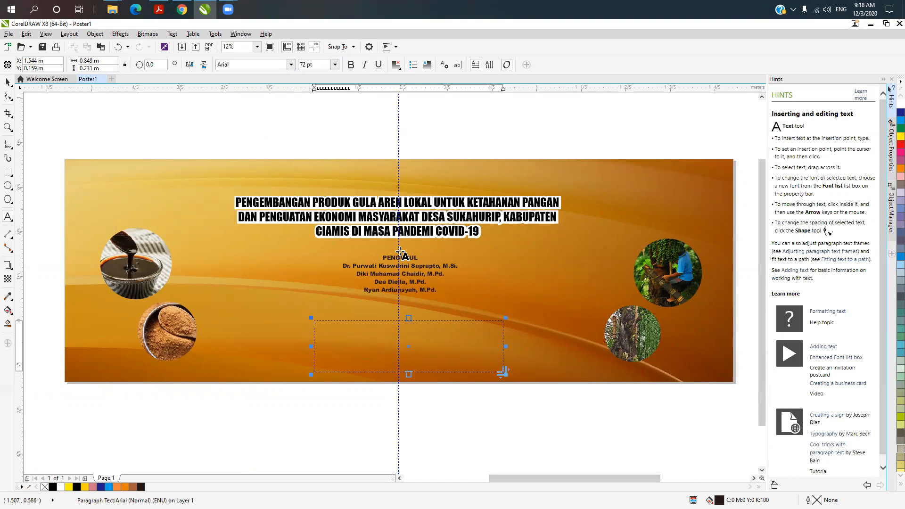
{"action": "type", "text": "@"}
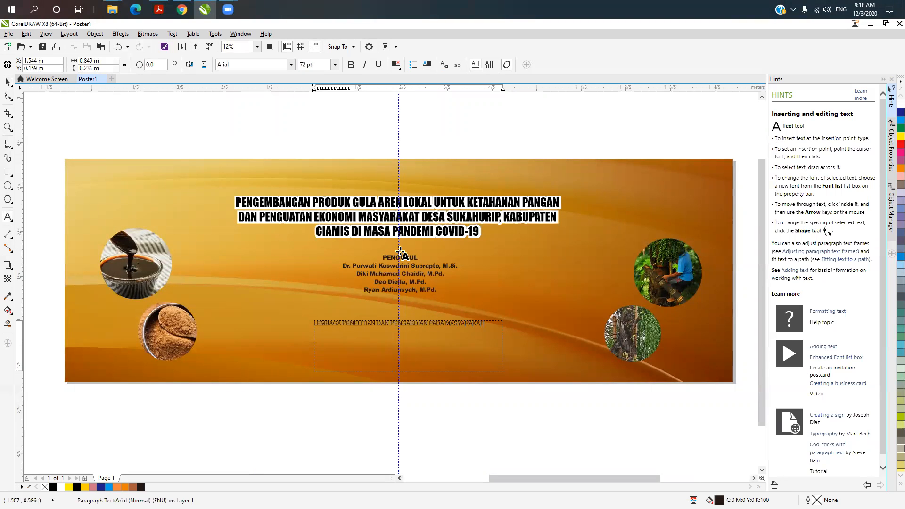
- Widen the text frame on both sides to about 1.535 m and extend its line with "- PENJAMIN MUTU PENDIDIKAN (LPPM-PMP)"
{"action": "left_click_drag", "start_coordinate": [504, 347], "coordinate": [580, 343]}
{"action": "left_click_drag", "start_coordinate": [313, 347], "coordinate": [233, 346]}
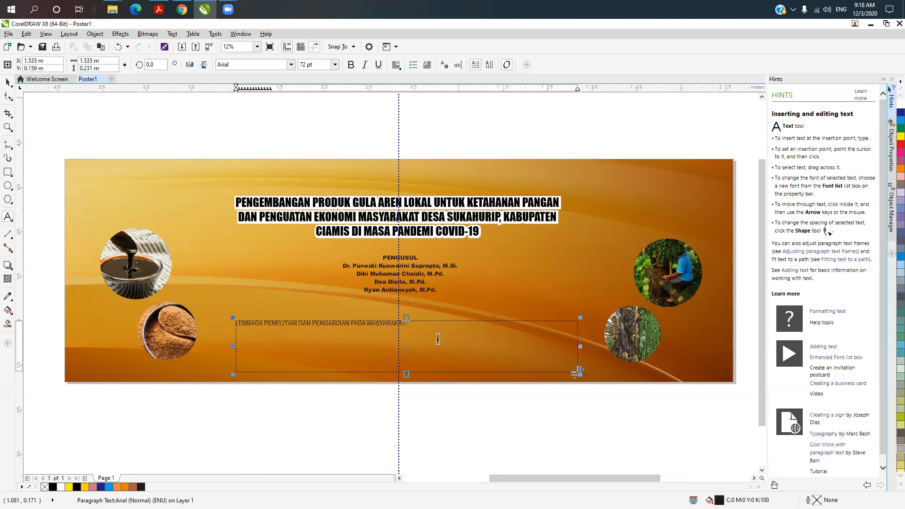
{"action": "key", "text": "Return"}
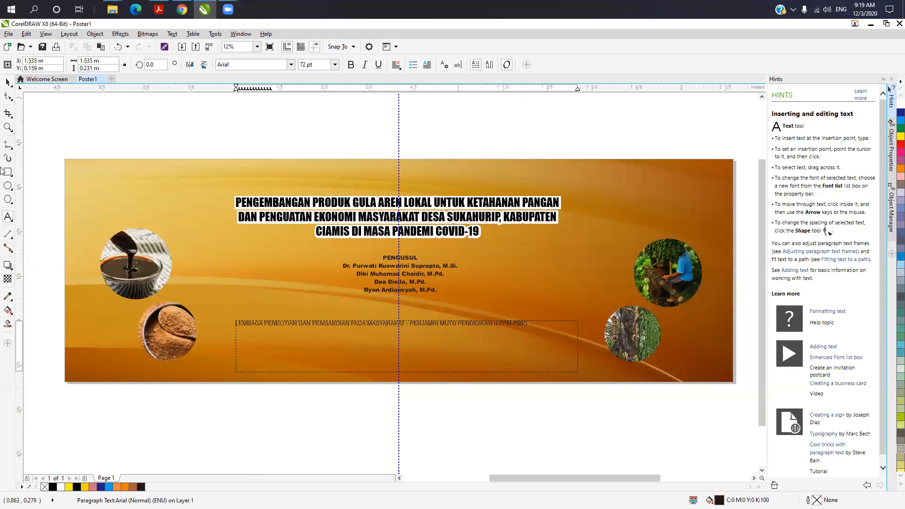
- Convert the institution line to artistic text and set its font to Impact
{"action": "left_click", "coordinate": [7, 82]}
{"action": "right_click", "coordinate": [424, 366]}
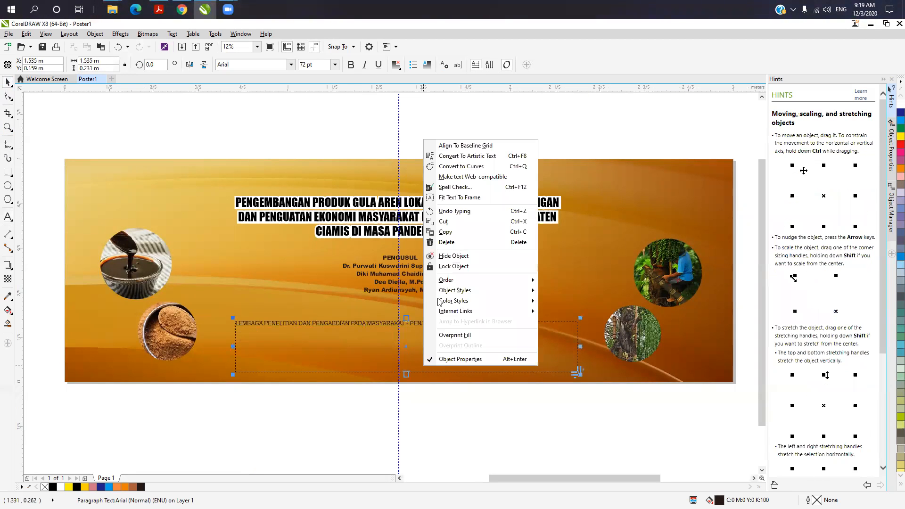
{"action": "left_click", "coordinate": [476, 157]}
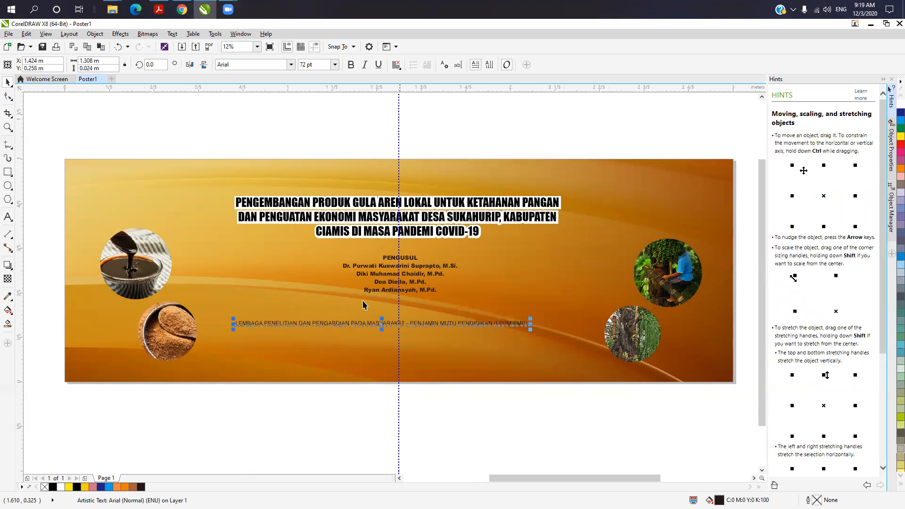
{"action": "left_click", "coordinate": [292, 65]}
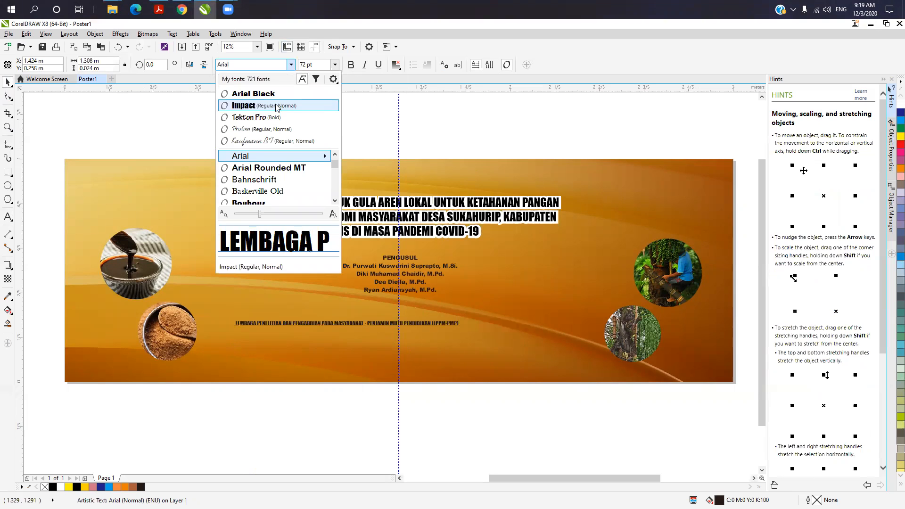
{"action": "left_click", "coordinate": [276, 107]}
- Enlarge the institution line to about 1.506 m wide and center it on the vertical guideline, slightly lower on the banner
{"action": "left_click_drag", "start_coordinate": [461, 330], "coordinate": [574, 335]}
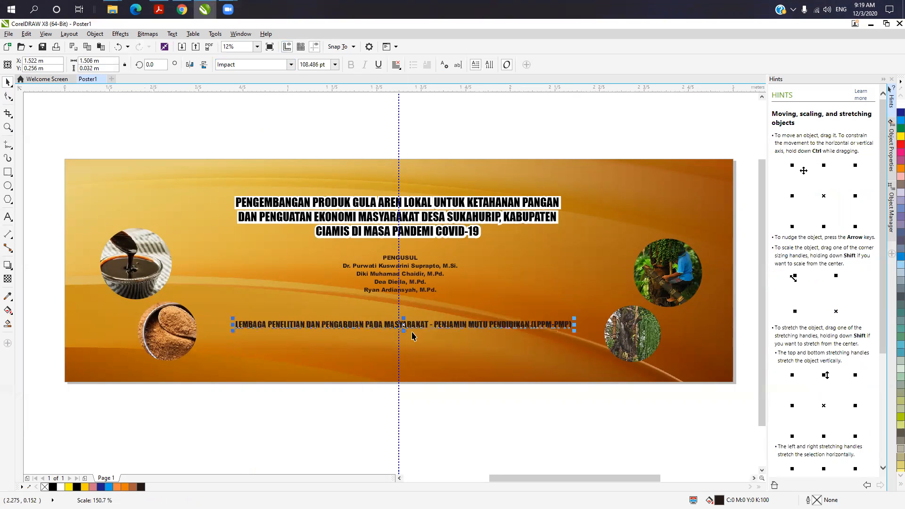
{"action": "left_click_drag", "start_coordinate": [404, 328], "coordinate": [399, 333]}
{"action": "left_click", "coordinate": [457, 409]}
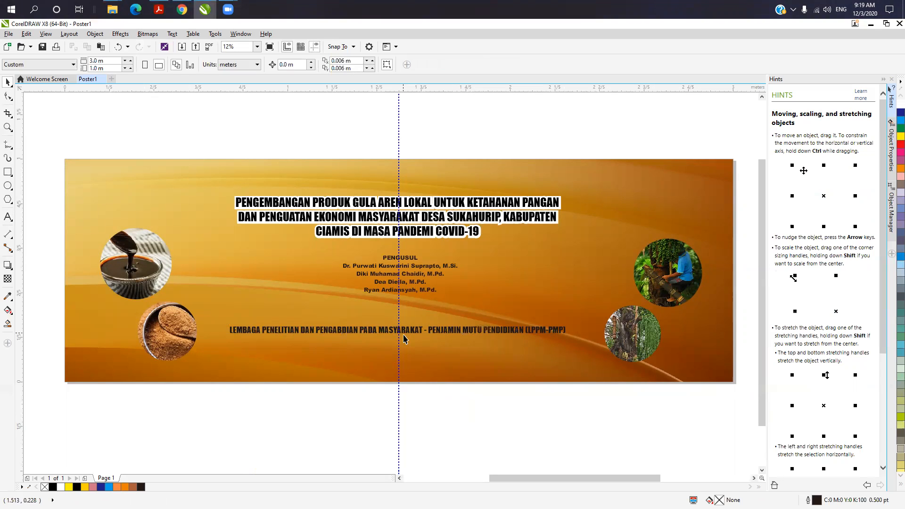
{"action": "left_click", "coordinate": [498, 333]}
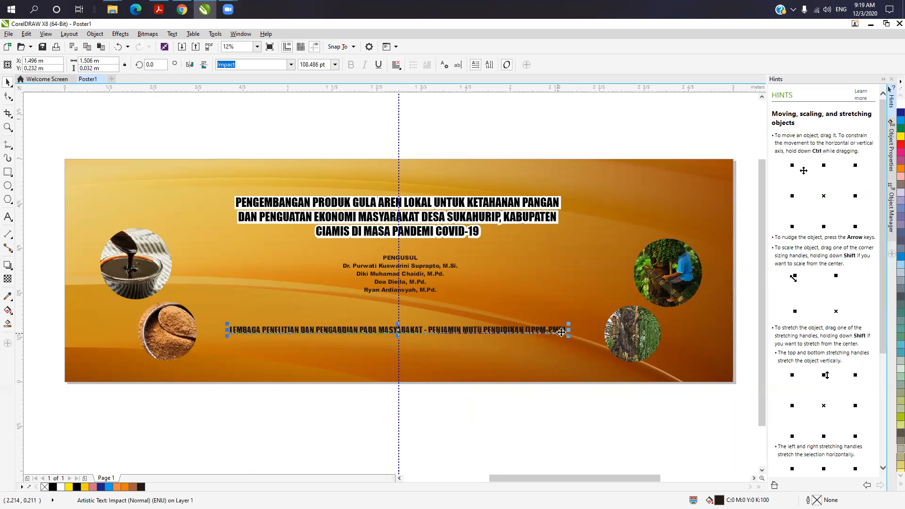
- Center-align the institution text and add a second line reading "UNIVERSITAS SILIWANGI" beneath it
{"action": "left_click", "coordinate": [562, 333]}
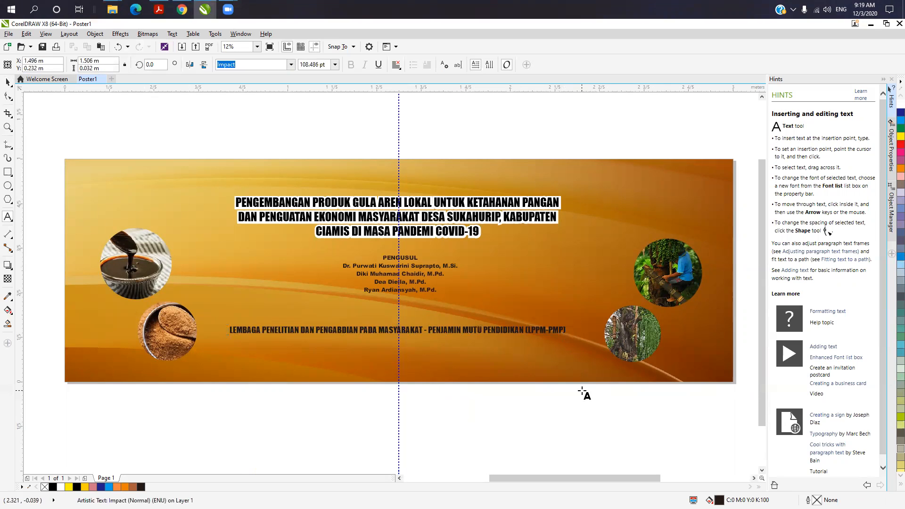
{"action": "left_click", "coordinate": [396, 65]}
{"action": "left_click", "coordinate": [404, 97]}
{"action": "type", "text": "NIVERSITAS"}
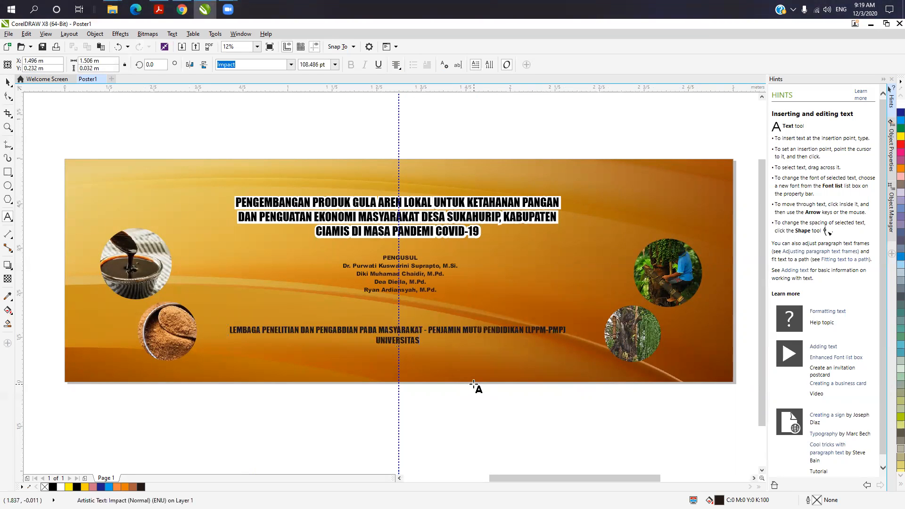
{"action": "type", "text": " SILIWANGI"}
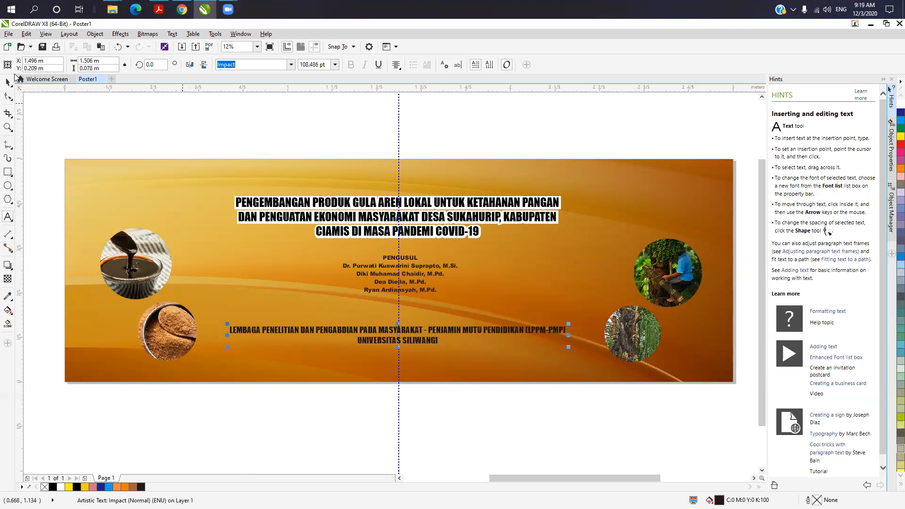
- Reposition the two-line institution text so it is centered on the vertical guideline, at about X 1.498 m, Y 0.205 m
{"action": "left_click", "coordinate": [7, 82]}
{"action": "left_click_drag", "start_coordinate": [394, 335], "coordinate": [398, 344]}
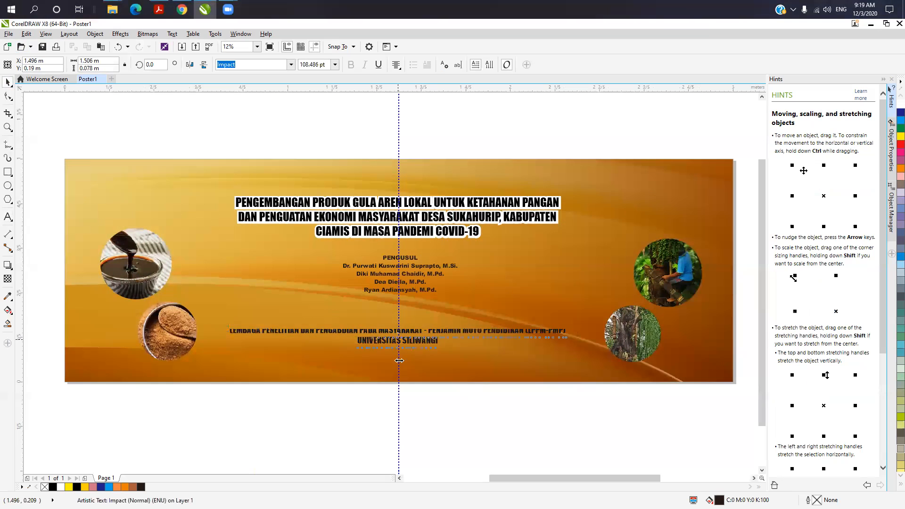
{"action": "left_click", "coordinate": [430, 384]}
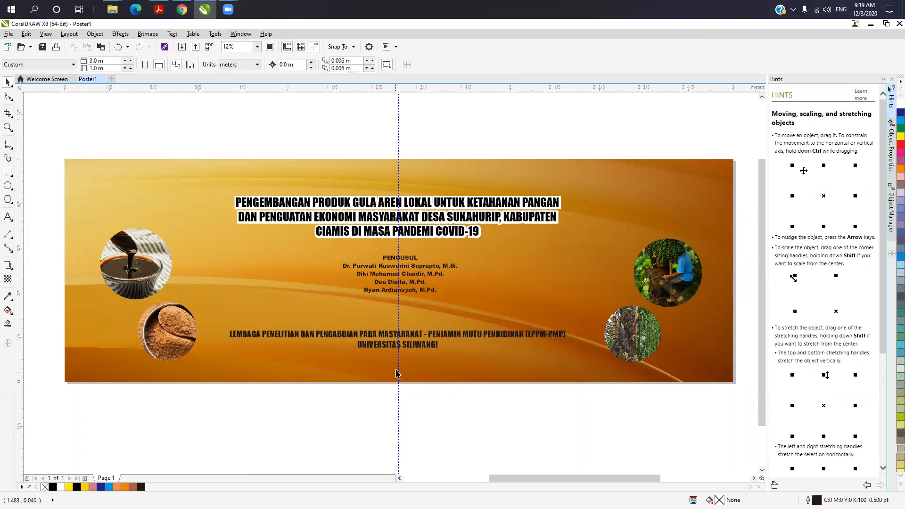
{"action": "left_click_drag", "start_coordinate": [399, 336], "coordinate": [398, 336]}
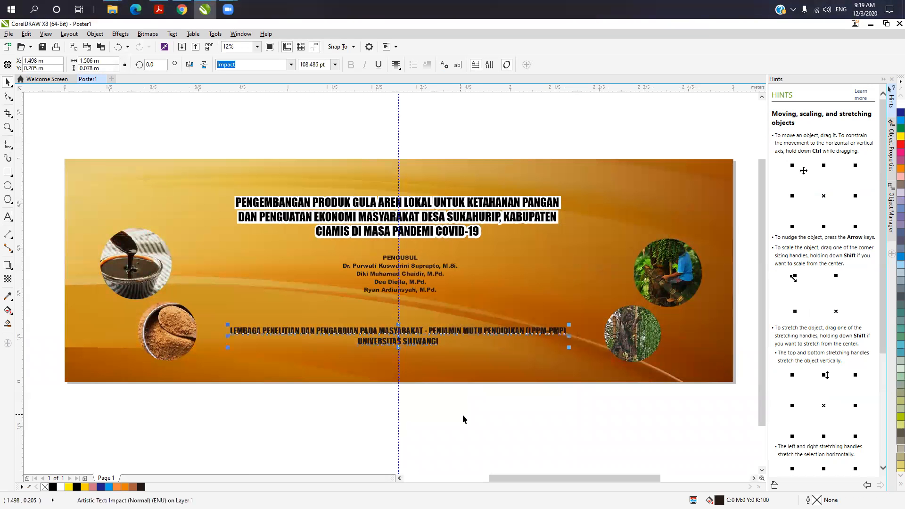
{"action": "left_click", "coordinate": [463, 414]}
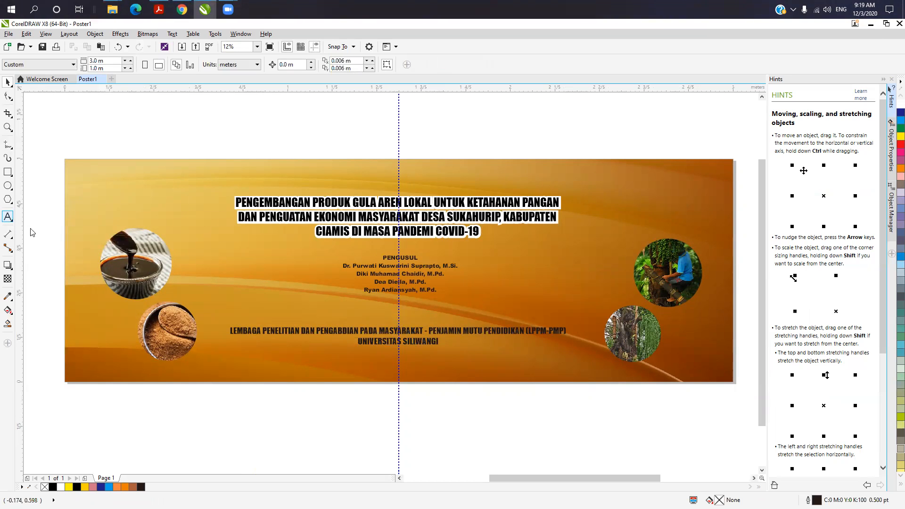
- Draw a text frame about 0.675 by 0.082 m below the institution text and enter "CIAMIS, NOVEMBER 2020" at 100 pt
{"action": "left_click", "coordinate": [8, 217]}
{"action": "left_click_drag", "start_coordinate": [346, 364], "coordinate": [497, 382]}
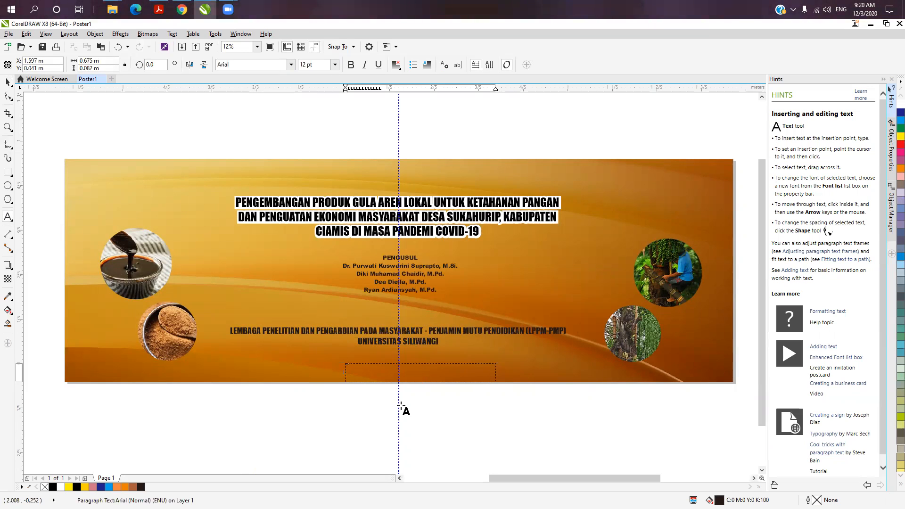
{"action": "left_click", "coordinate": [330, 65]}
{"action": "left_click", "coordinate": [335, 64]}
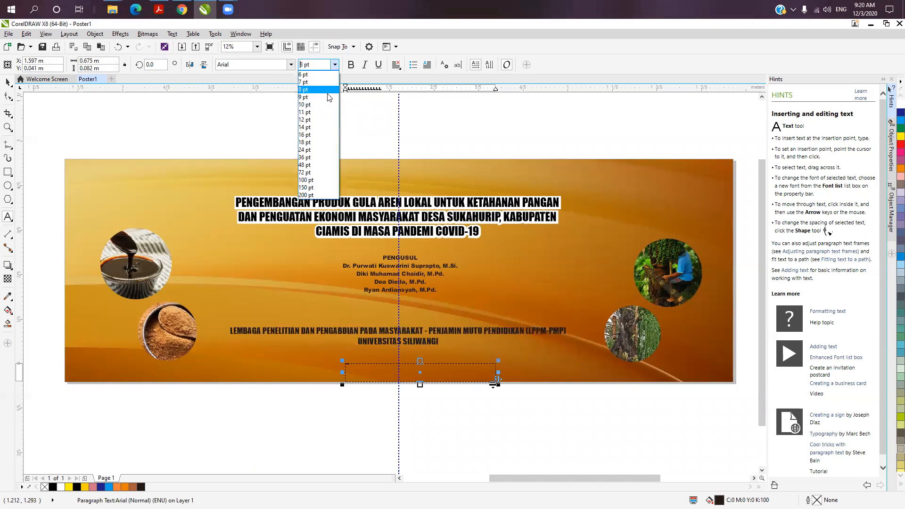
{"action": "left_click", "coordinate": [317, 183]}
{"action": "left_click", "coordinate": [350, 371]}
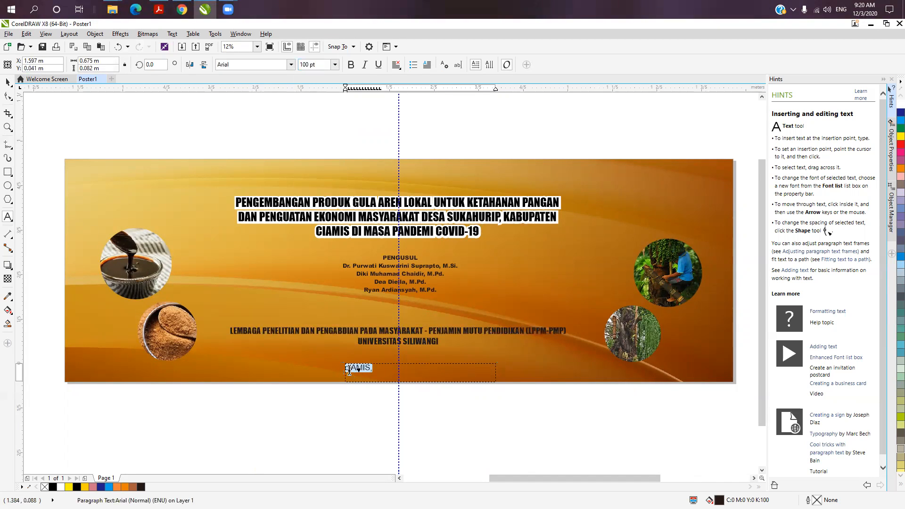
{"action": "key", "text": "BackSpace"}
{"action": "type", "text": "C"}
{"action": "type", "text": "NO"}
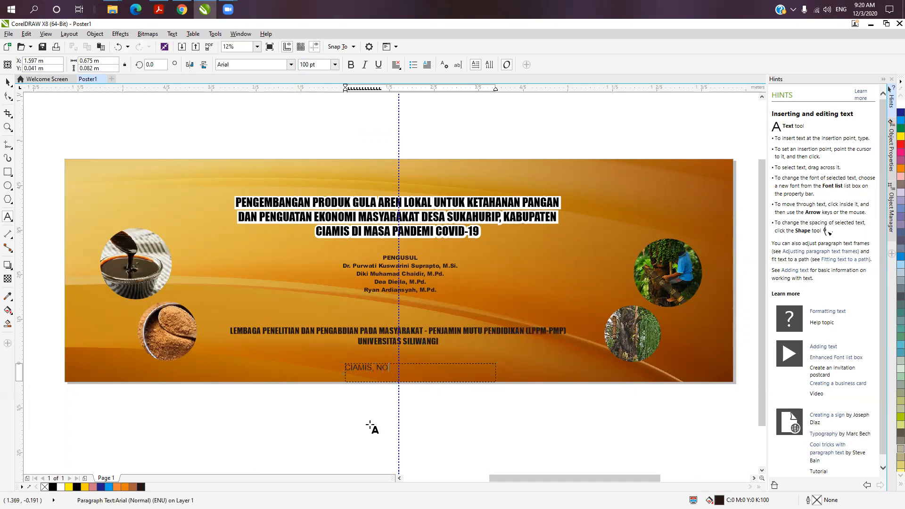
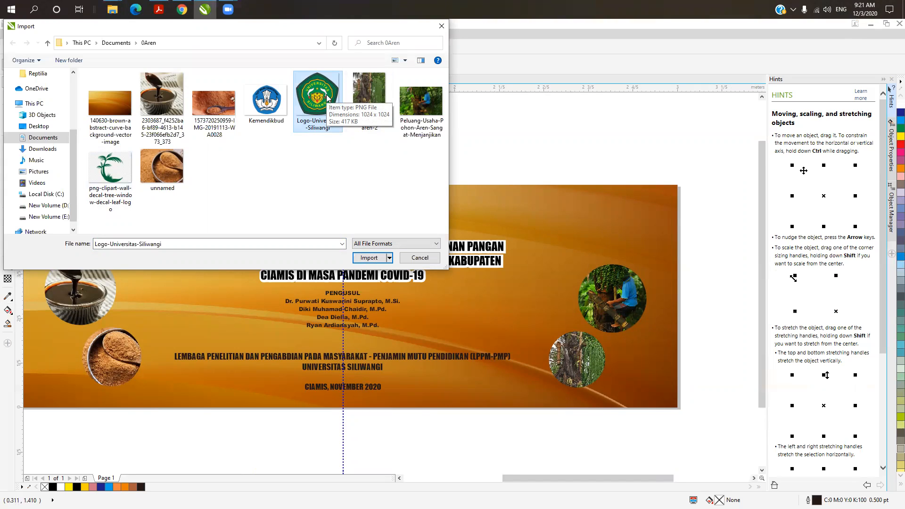
- Import the Logo-Universitas-Siliwangi image, shrink it to about 0.161 m square and place it above the title, just left of the guideline
{"action": "left_click", "coordinate": [369, 257]}
{"action": "left_click", "coordinate": [339, 149]}
{"action": "left_click_drag", "start_coordinate": [368, 181], "coordinate": [350, 207]}
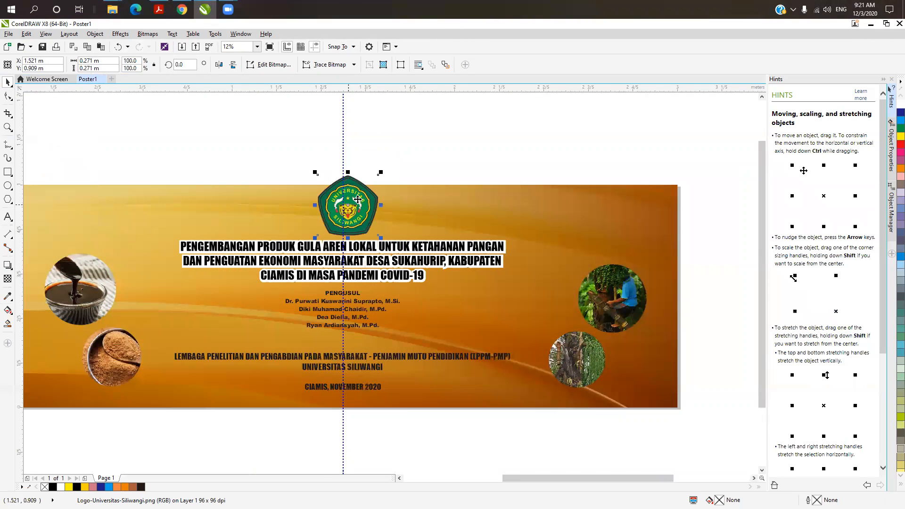
{"action": "left_click_drag", "start_coordinate": [381, 172], "coordinate": [322, 213]}
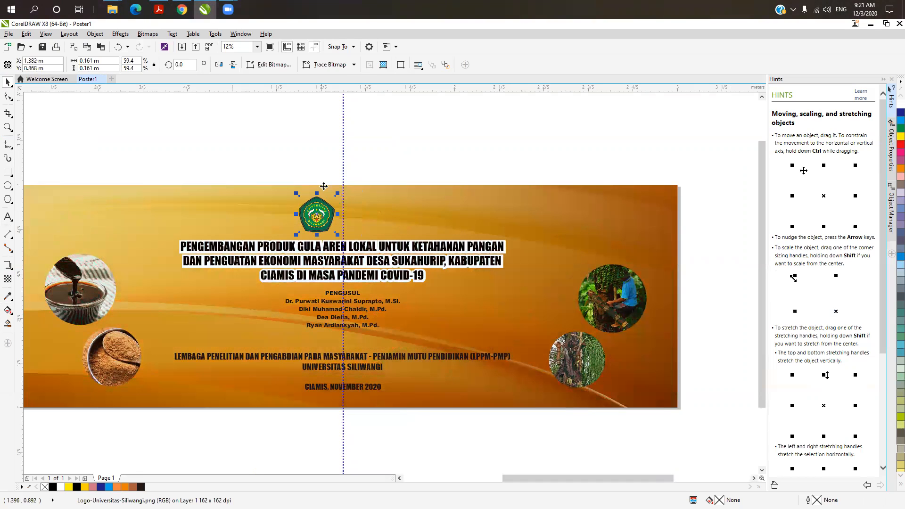
{"action": "left_click", "coordinate": [273, 128]}
- Import the Kemendikbud logo, scale it to about 0.25 by 0.176 m and place it above the title, right of the university logo
{"action": "left_click", "coordinate": [9, 34]}
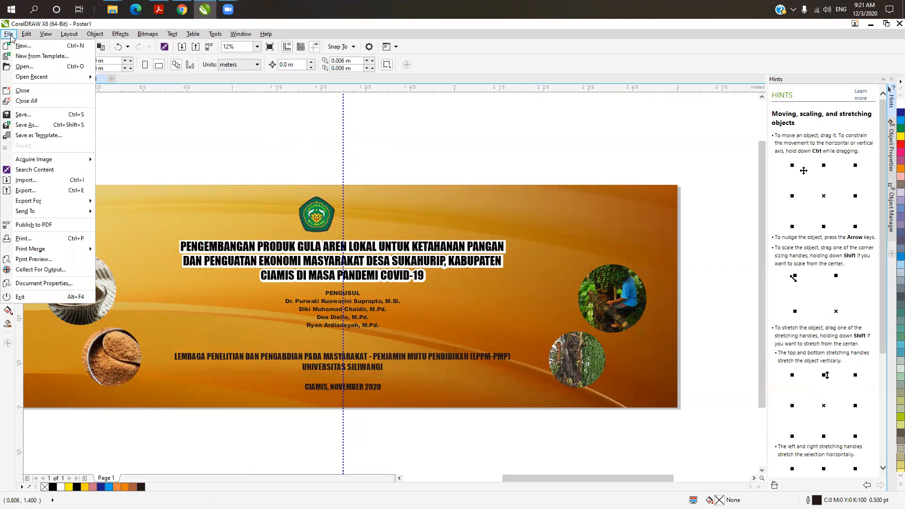
{"action": "left_click", "coordinate": [194, 177]}
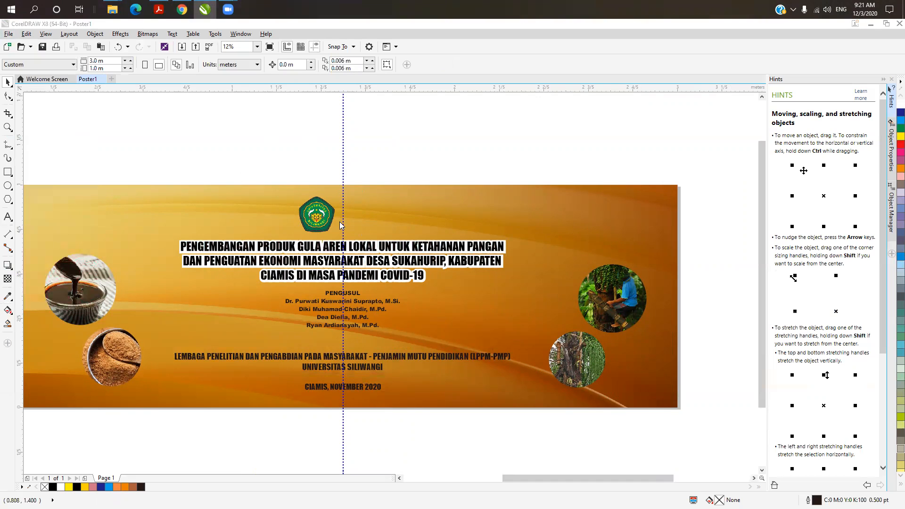
{"action": "key", "text": "ctrl+i"}
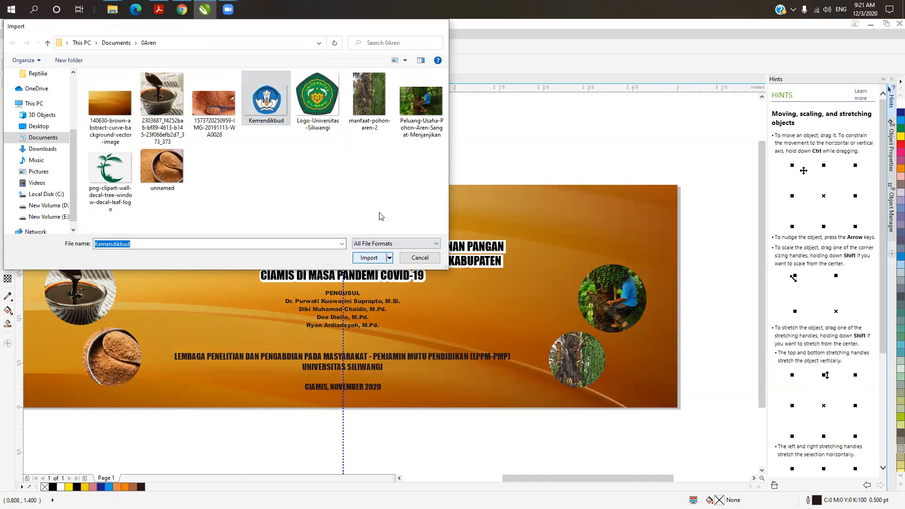
{"action": "left_click", "coordinate": [369, 257]}
{"action": "left_click", "coordinate": [356, 189]}
{"action": "left_click_drag", "start_coordinate": [449, 187], "coordinate": [382, 204]}
{"action": "left_click", "coordinate": [407, 146]}
{"action": "left_click", "coordinate": [385, 204]}
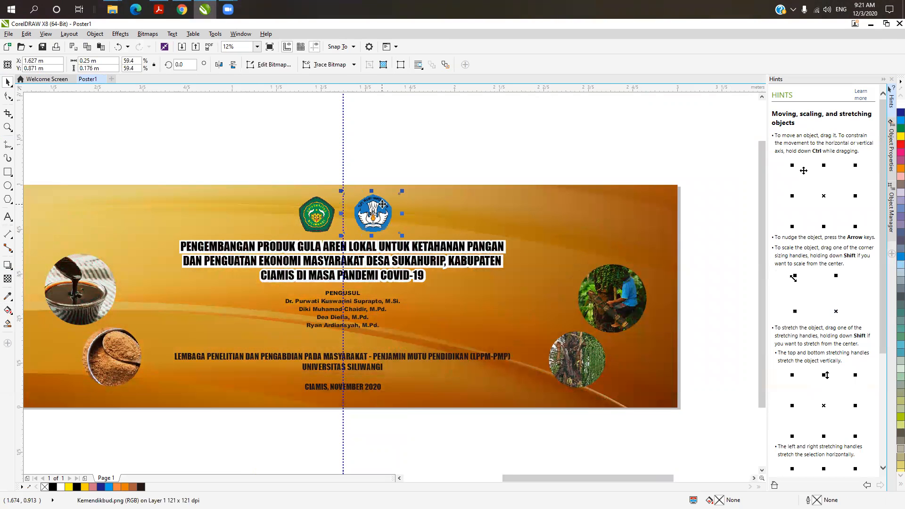
{"action": "left_click", "coordinate": [536, 164]}
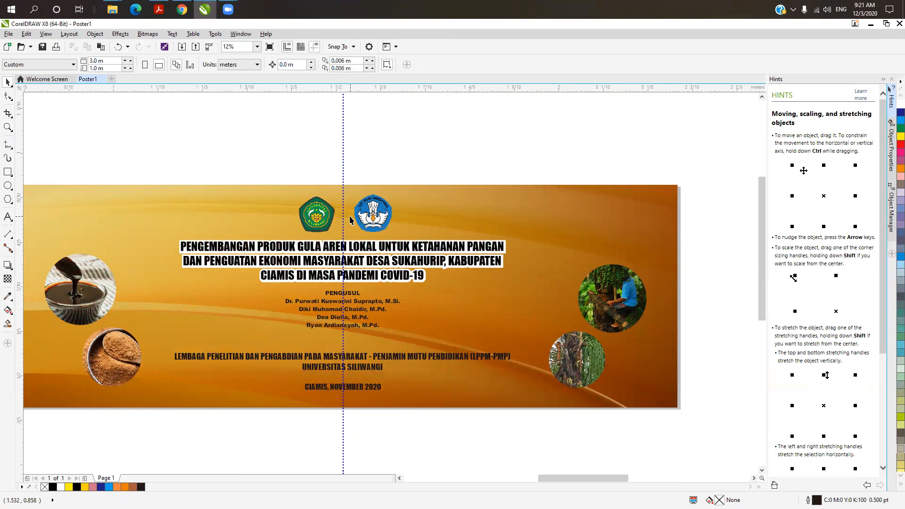
- Fine-tune the Kemendikbud logo's position to about X 1.621 m, Y 0.867 m so it lines up with the university logo
{"action": "scroll", "coordinate": [351, 221], "scroll_direction": "up", "scroll_amount": 1}
{"action": "left_click", "coordinate": [394, 206]}
{"action": "left_click_drag", "start_coordinate": [398, 210], "coordinate": [392, 215]}
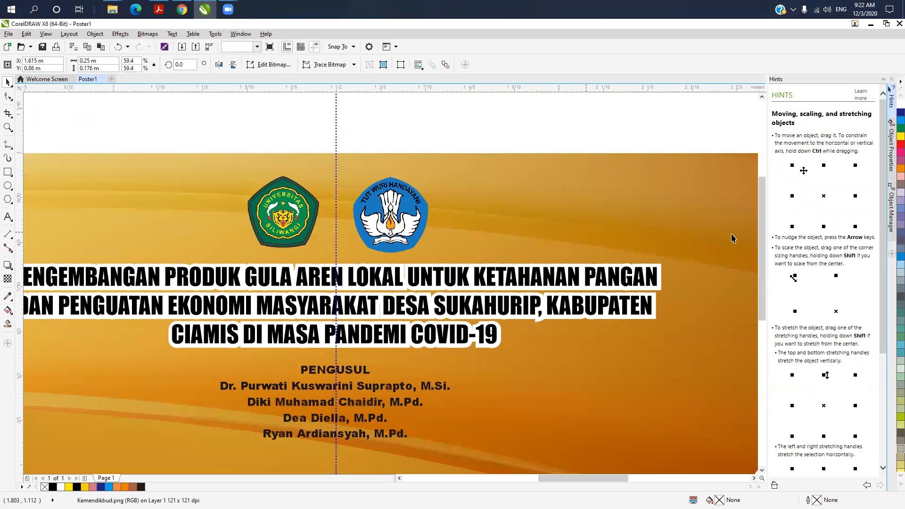
{"action": "left_click", "coordinate": [471, 108]}
{"action": "scroll", "coordinate": [342, 261], "scroll_direction": "down", "scroll_amount": 1}
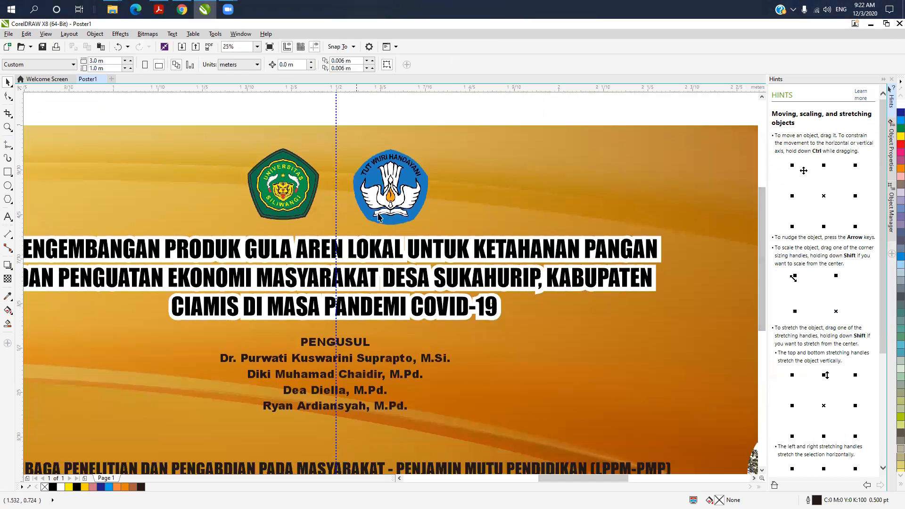
{"action": "left_click_drag", "start_coordinate": [395, 205], "coordinate": [404, 194]}
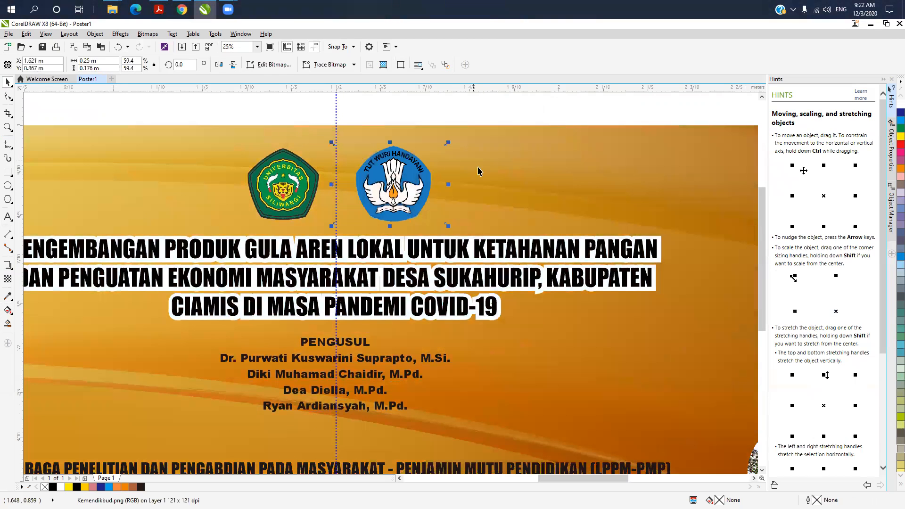
{"action": "scroll", "coordinate": [473, 228], "scroll_direction": "down", "scroll_amount": 1}
{"action": "left_click", "coordinate": [599, 110]}
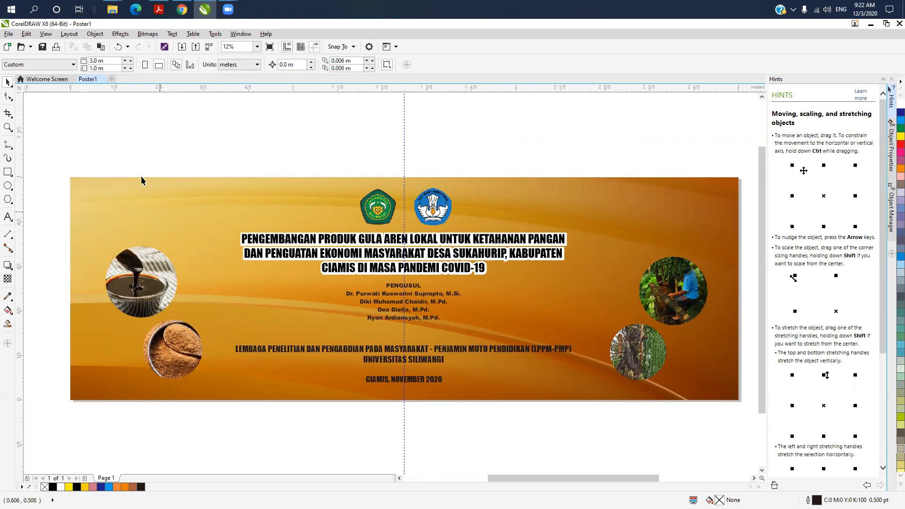
- Import the png-clipart-wall-decal-tree-window-decal-leaf-logo image and place it on the banner's upper left area at its original size
{"action": "left_click", "coordinate": [8, 37]}
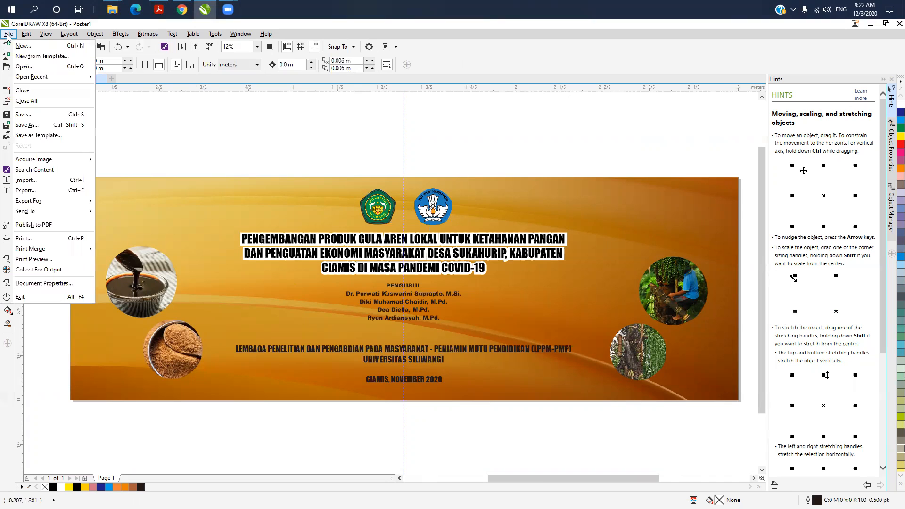
{"action": "key", "text": "Escape"}
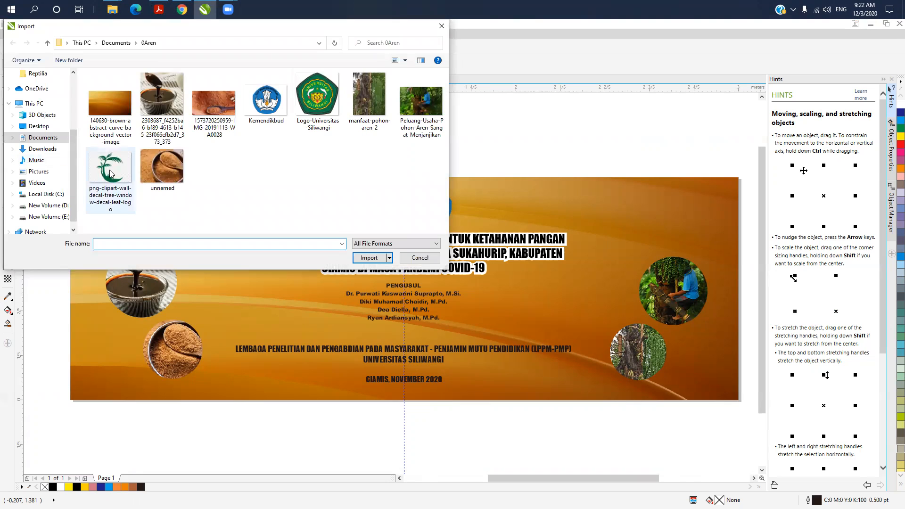
{"action": "left_click", "coordinate": [110, 173]}
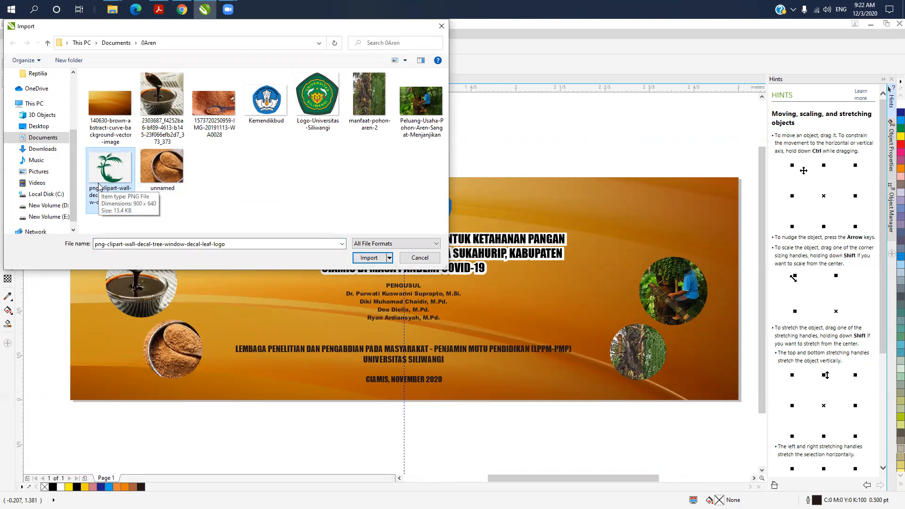
{"action": "left_click", "coordinate": [370, 258]}
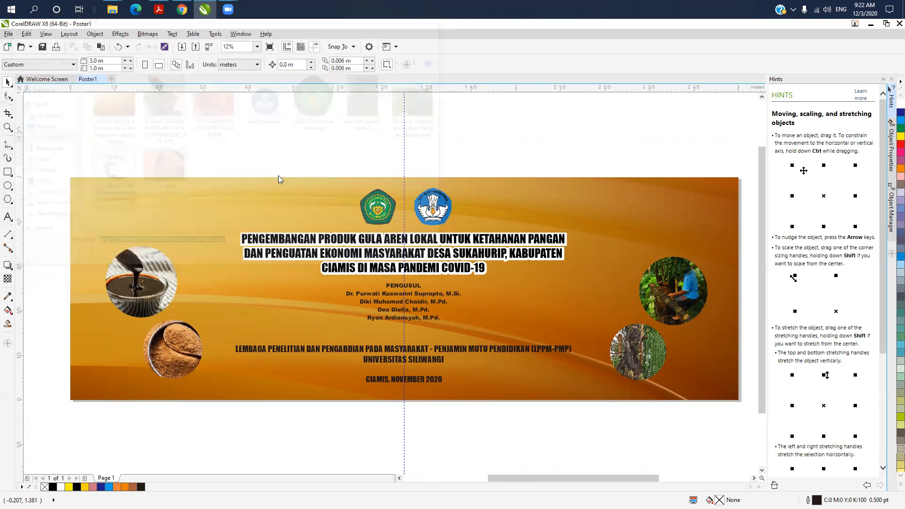
{"action": "left_click", "coordinate": [196, 123]}
{"action": "left_click_drag", "start_coordinate": [244, 156], "coordinate": [226, 222]}
{"action": "scroll", "coordinate": [207, 226], "scroll_direction": "up", "scroll_amount": 2}
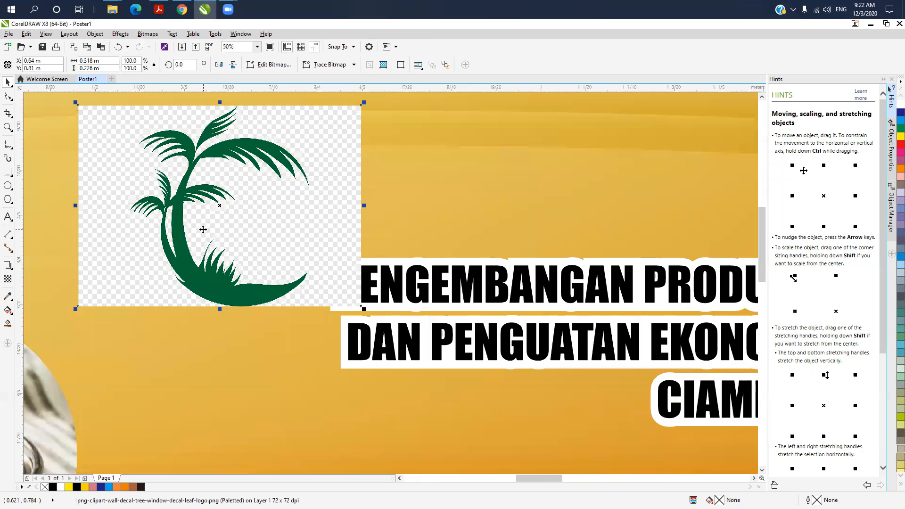
{"action": "scroll", "coordinate": [203, 230], "scroll_direction": "up", "scroll_amount": 2}
{"action": "scroll", "coordinate": [127, 305], "scroll_direction": "down", "scroll_amount": 3}
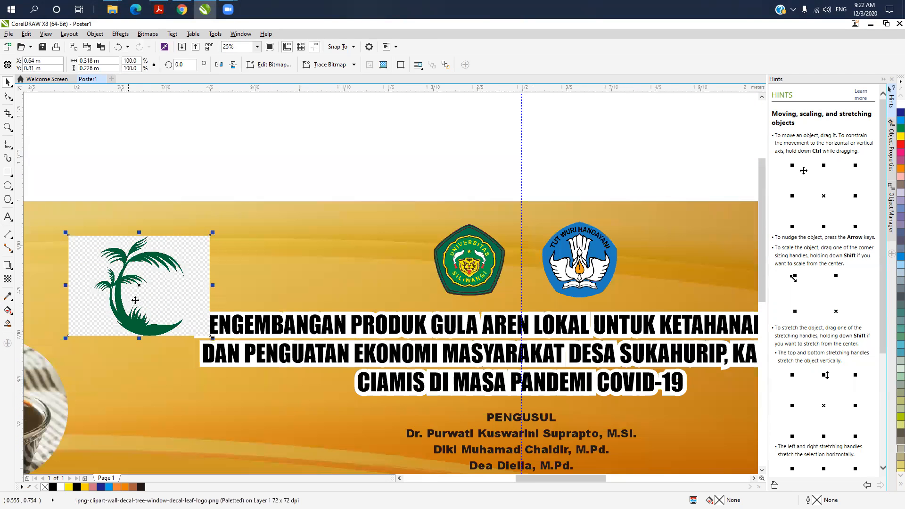
- Move the palm tree image off the banner to the empty area above it, at about X 0.83 m, Y 1.135 m
{"action": "left_click_drag", "start_coordinate": [135, 301], "coordinate": [220, 158]}
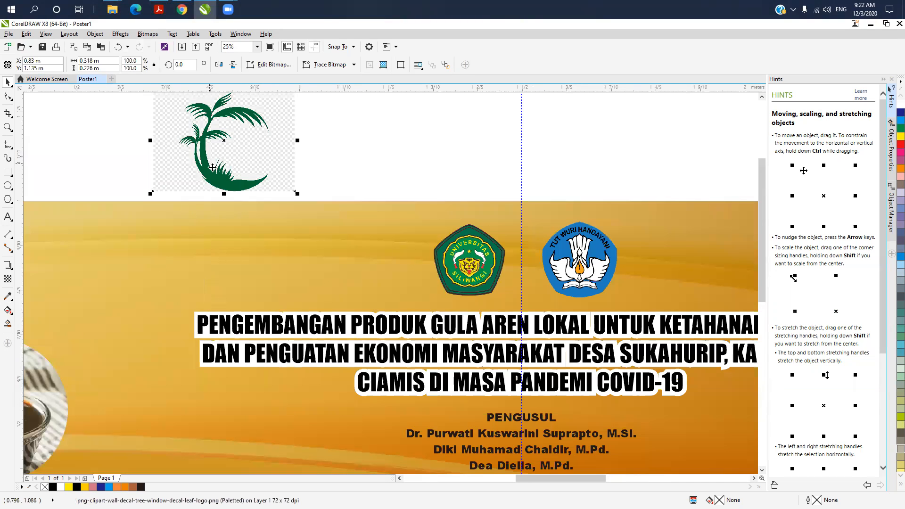
{"action": "left_click_drag", "start_coordinate": [763, 207], "coordinate": [762, 186]}
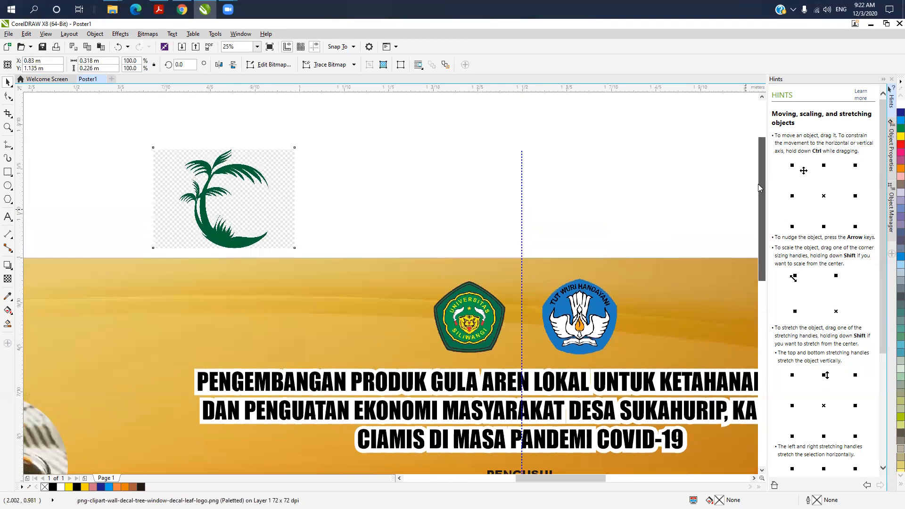
{"action": "left_click", "coordinate": [377, 178]}
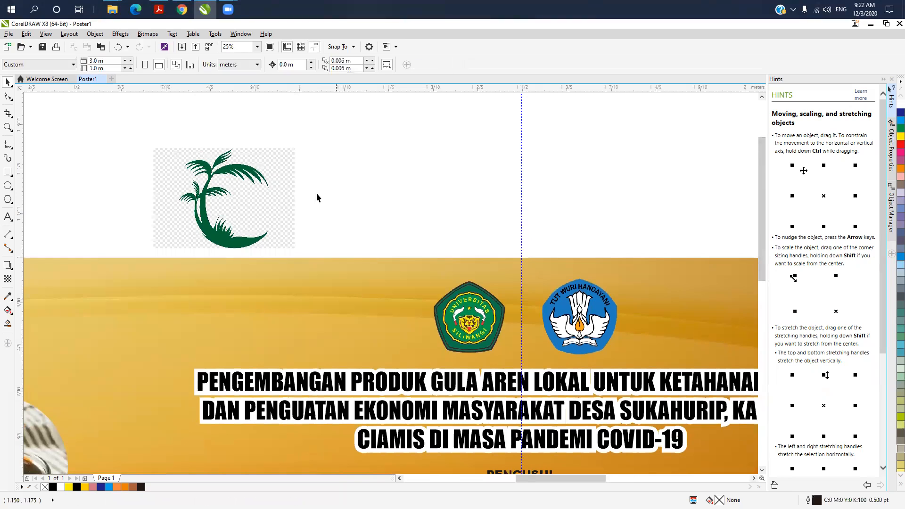
- Trace the palm tree bitmap with Outline Trace as a high quality image, deleting the original image
{"action": "right_click", "coordinate": [239, 212]}
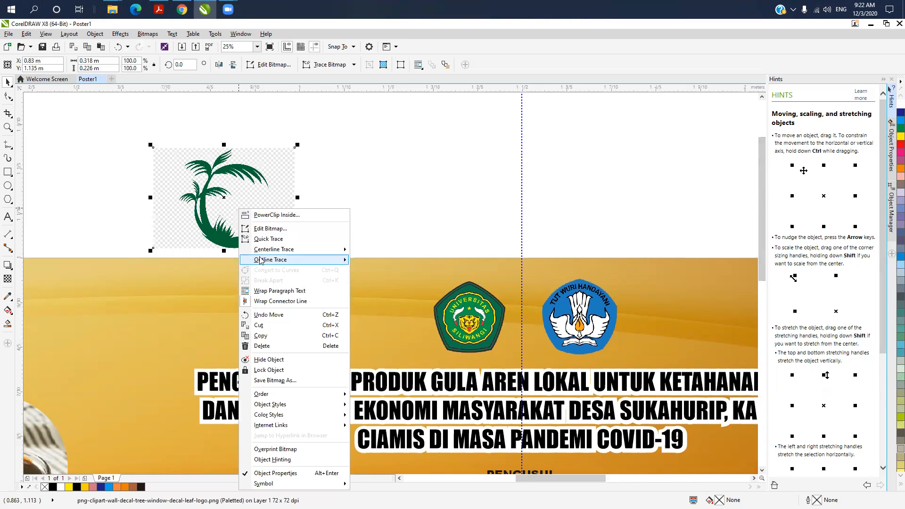
{"action": "mouse_move", "coordinate": [261, 260]}
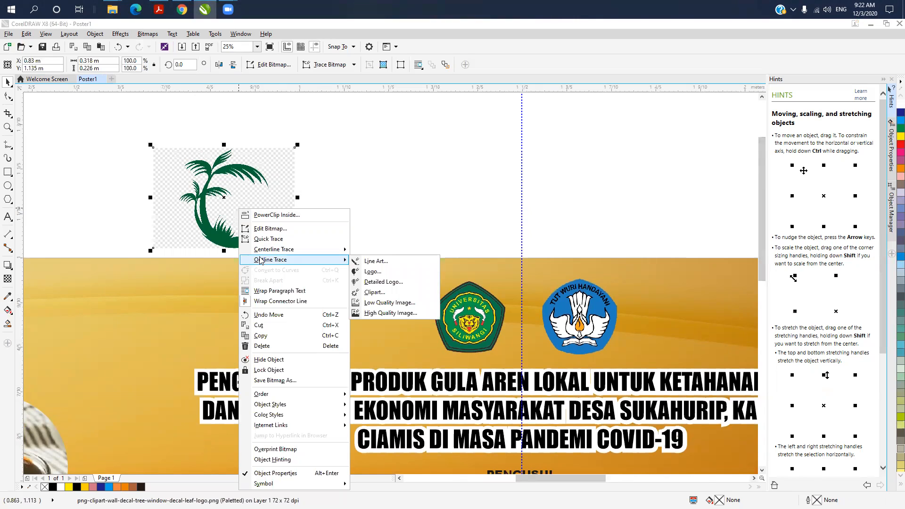
{"action": "left_click", "coordinate": [373, 314]}
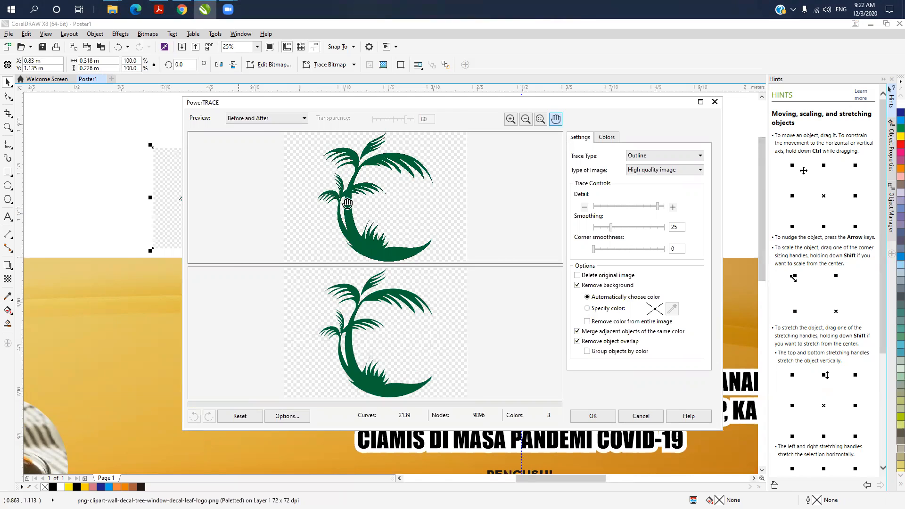
{"action": "scroll", "coordinate": [341, 202], "scroll_direction": "up", "scroll_amount": 2}
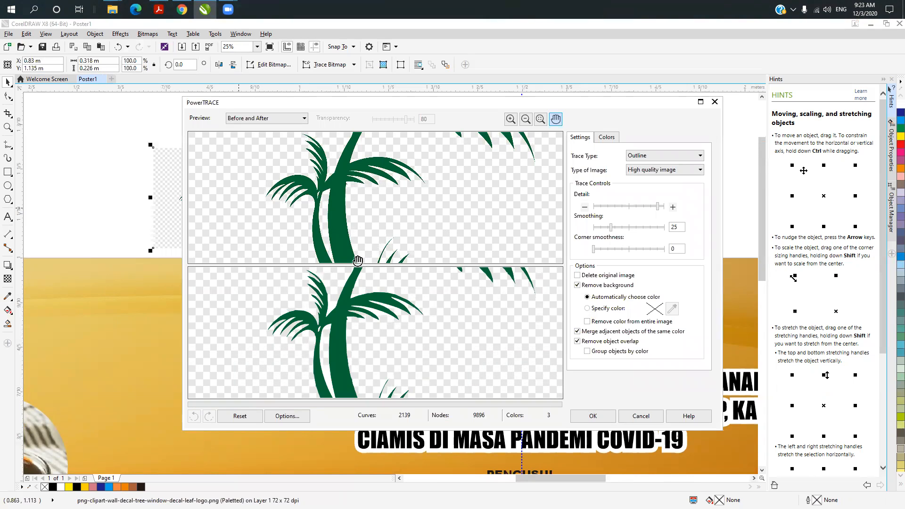
{"action": "left_click", "coordinate": [578, 275]}
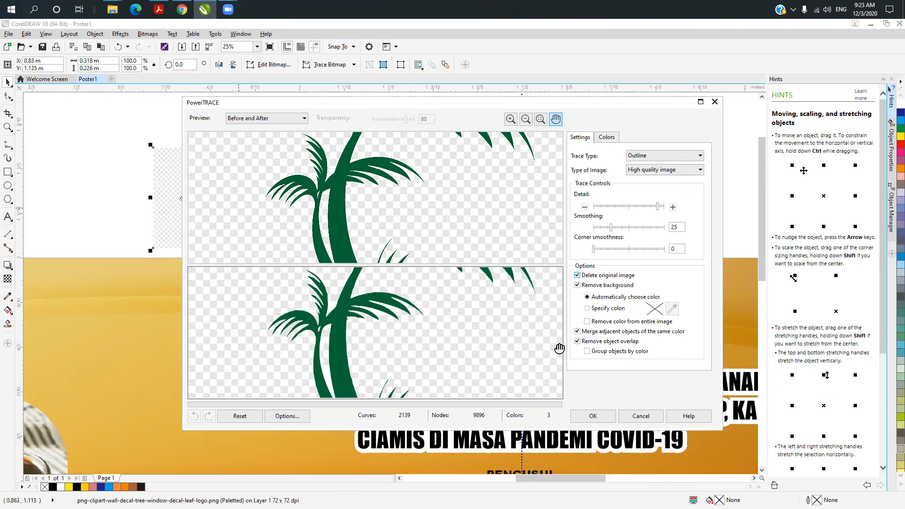
{"action": "left_click", "coordinate": [585, 417]}
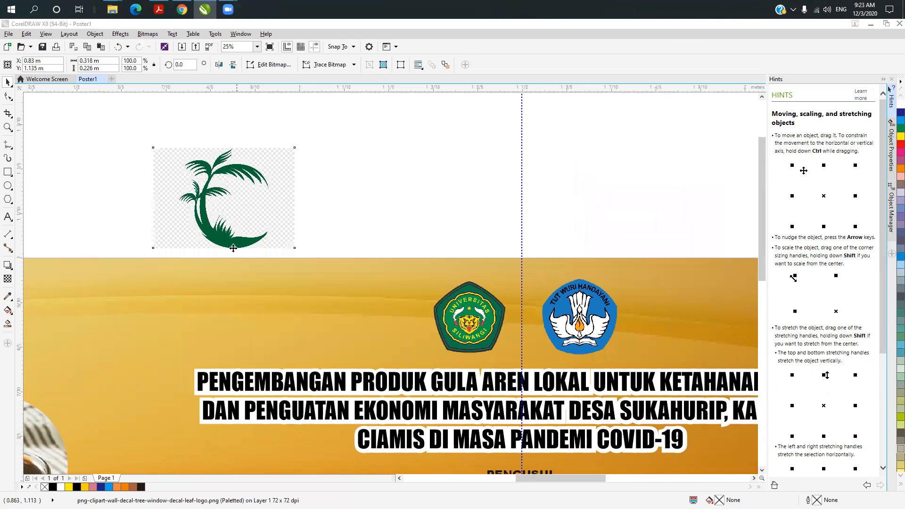
- Move the traced palm tree group within the empty area above the banner to about X 1.14 m, Y 1.153 m
{"action": "left_click_drag", "start_coordinate": [221, 232], "coordinate": [390, 222]}
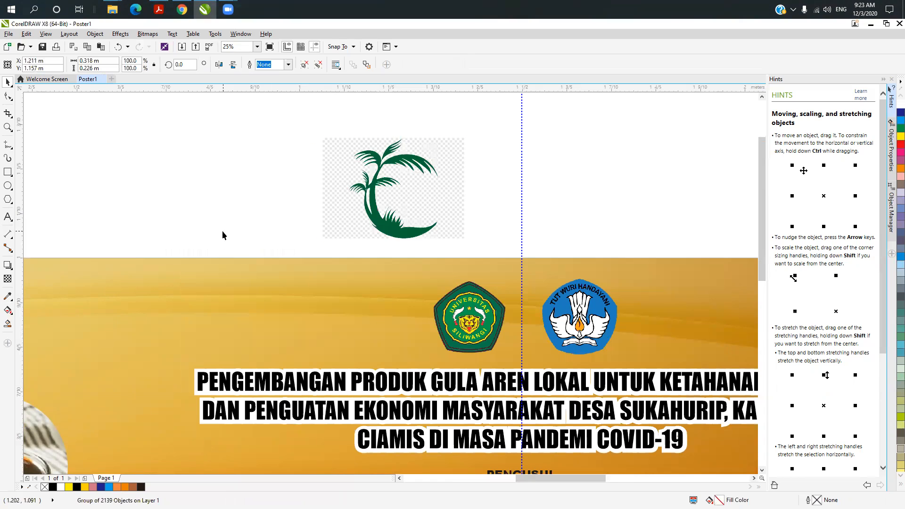
{"action": "scroll", "coordinate": [390, 206], "scroll_direction": "up", "scroll_amount": 2}
{"action": "scroll", "coordinate": [376, 300], "scroll_direction": "down", "scroll_amount": 1}
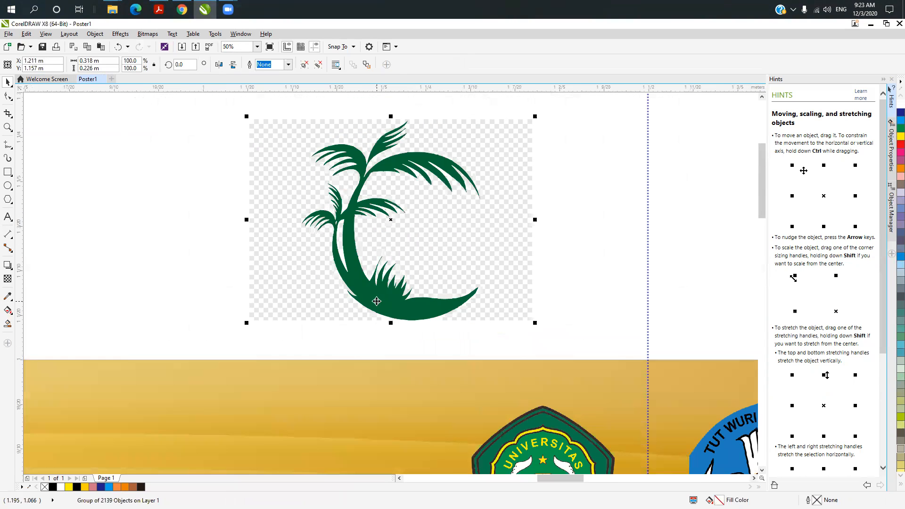
{"action": "left_click_drag", "start_coordinate": [463, 239], "coordinate": [370, 255]}
{"action": "left_click", "coordinate": [605, 256]}
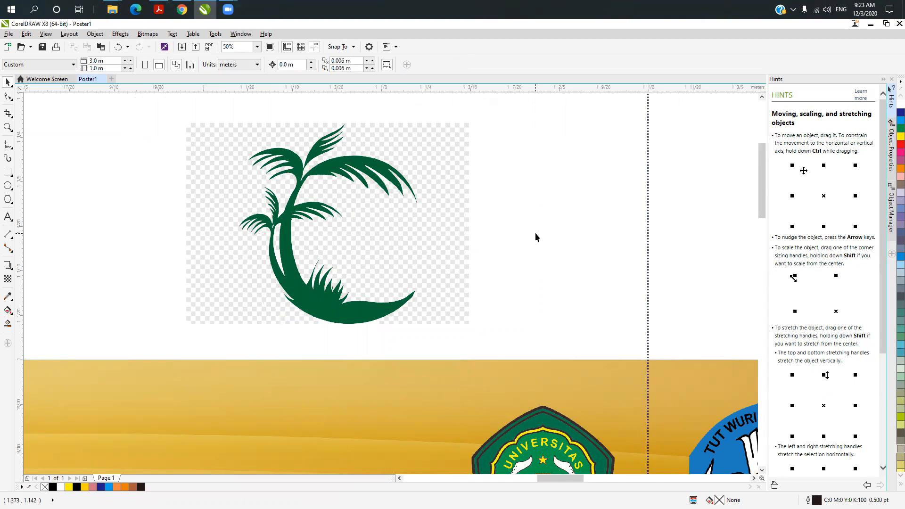
- Ungroup the traced palm tree image into its individual objects
{"action": "left_click_drag", "start_coordinate": [163, 106], "coordinate": [498, 338]}
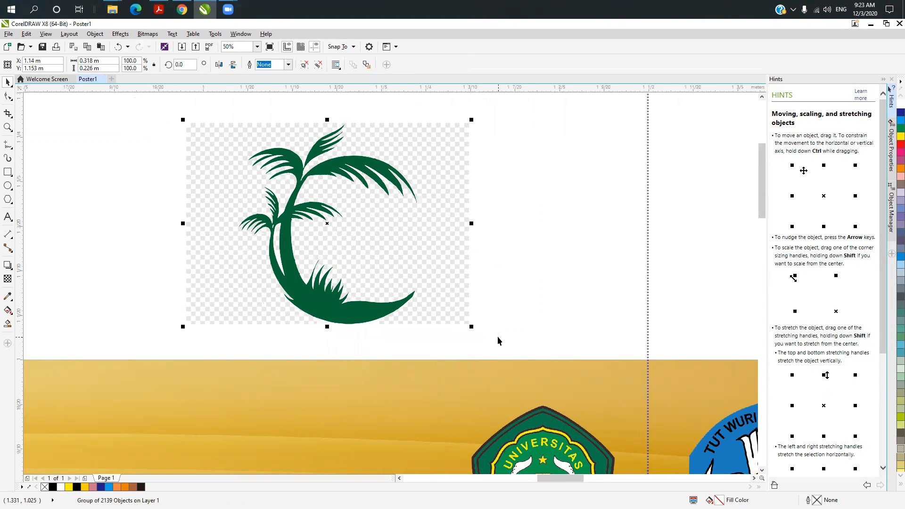
{"action": "right_click", "coordinate": [386, 263]}
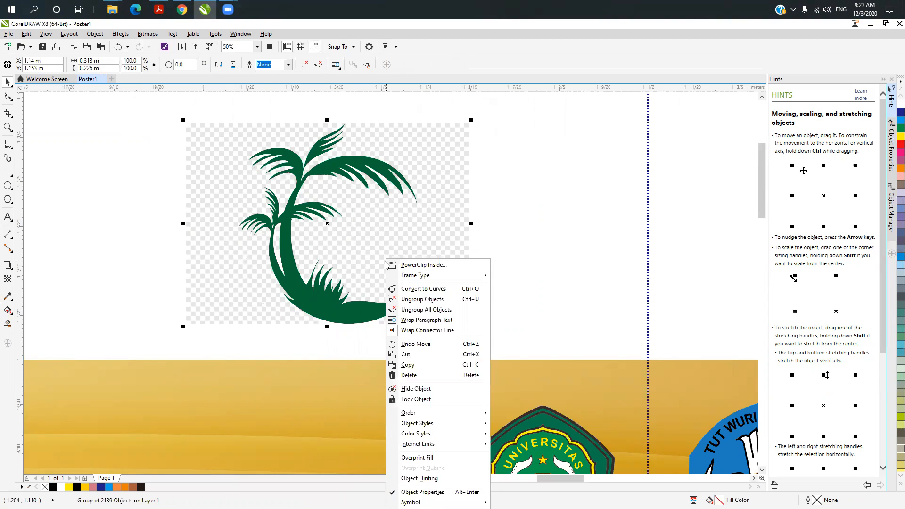
{"action": "left_click", "coordinate": [411, 303]}
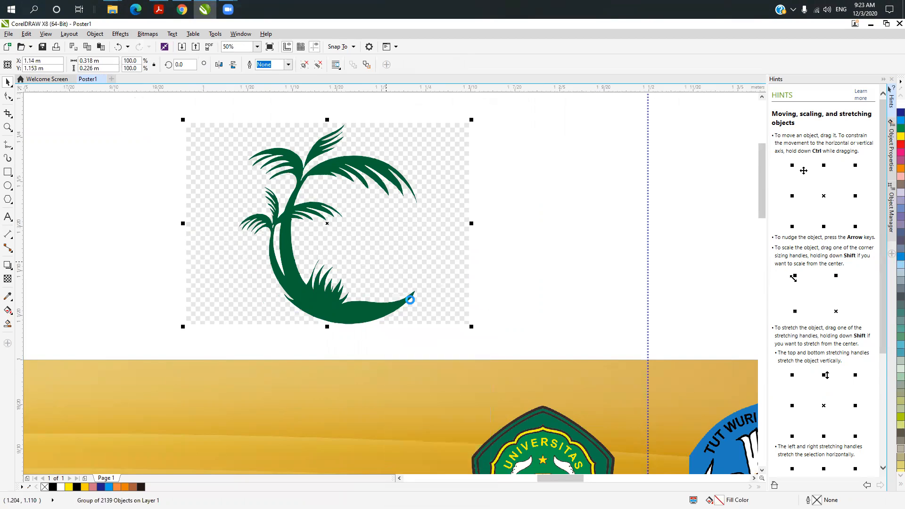
{"action": "left_click", "coordinate": [539, 261]}
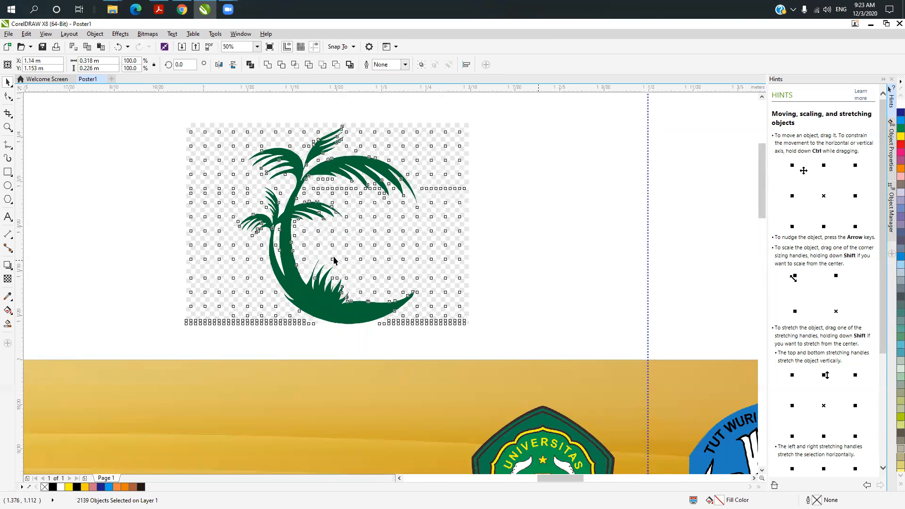
- Pull the green palm curve clear of the traced checkered background and delete all the background pieces
{"action": "left_click", "coordinate": [329, 292]}
{"action": "left_click_drag", "start_coordinate": [321, 297], "coordinate": [587, 287]}
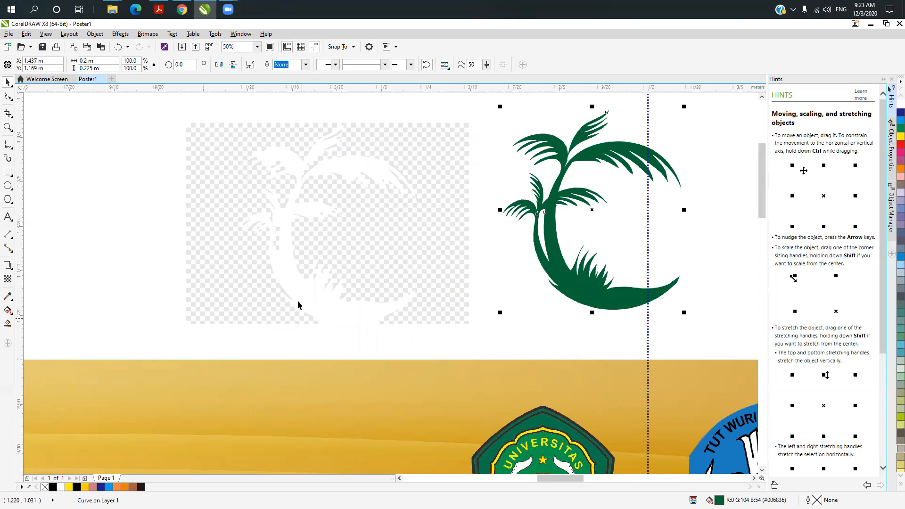
{"action": "left_click_drag", "start_coordinate": [166, 113], "coordinate": [482, 343]}
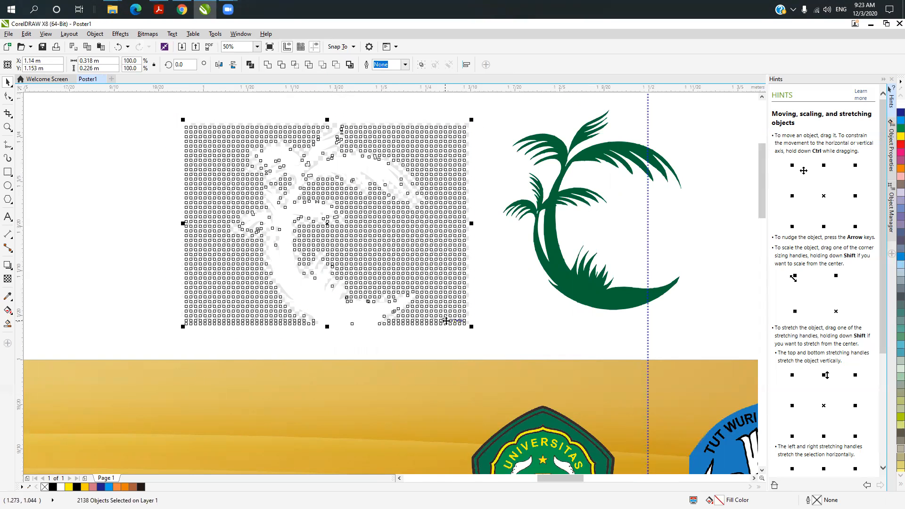
{"action": "key", "text": "Delete"}
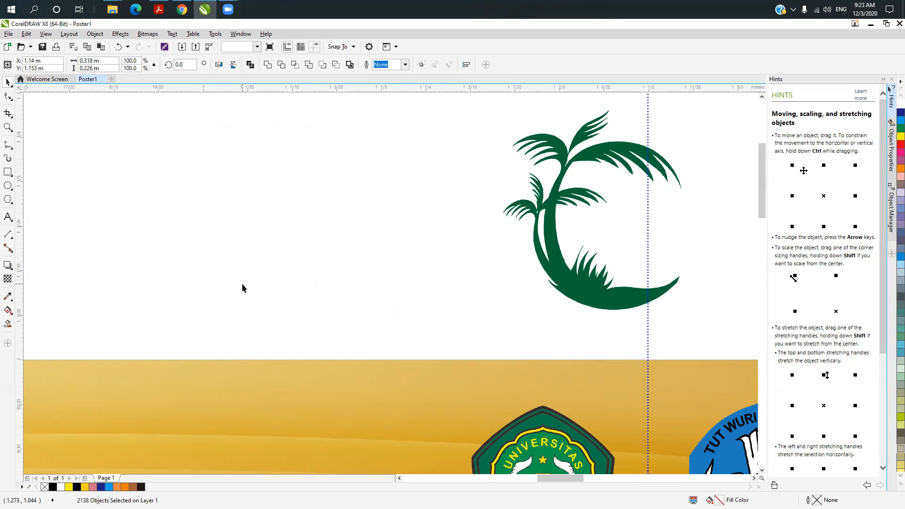
- Move the green palm curve onto the banner left of the title and enlarge it to about 0.666 by 0.747 m
{"action": "scroll", "coordinate": [242, 284], "scroll_direction": "down", "scroll_amount": 1}
{"action": "scroll", "coordinate": [242, 284], "scroll_direction": "down", "scroll_amount": 1}
{"action": "left_click_drag", "start_coordinate": [323, 285], "coordinate": [150, 387]}
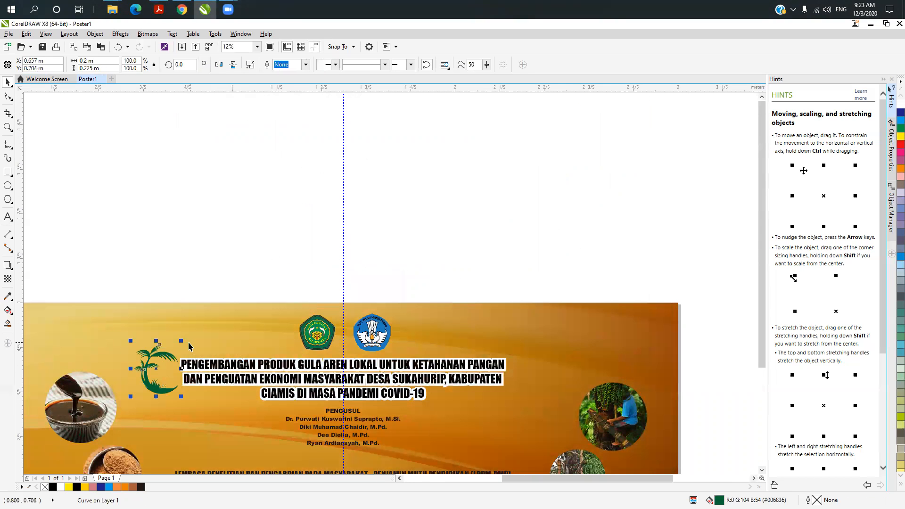
{"action": "left_click_drag", "start_coordinate": [183, 340], "coordinate": [285, 225]}
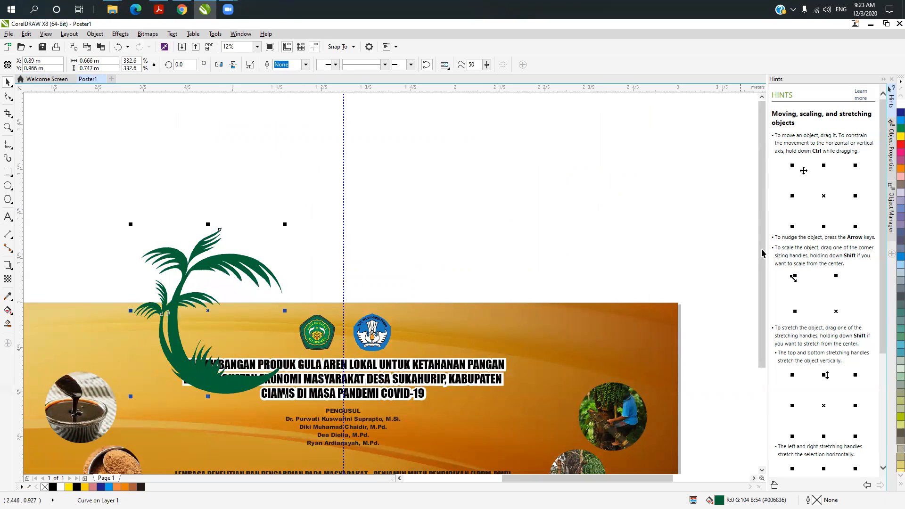
- Enlarge the palm tree to about 0.827 by 0.929 m and position it over the two left photos at about X 0.482 m, Y 0.5 m
{"action": "left_click_drag", "start_coordinate": [762, 247], "coordinate": [762, 303]}
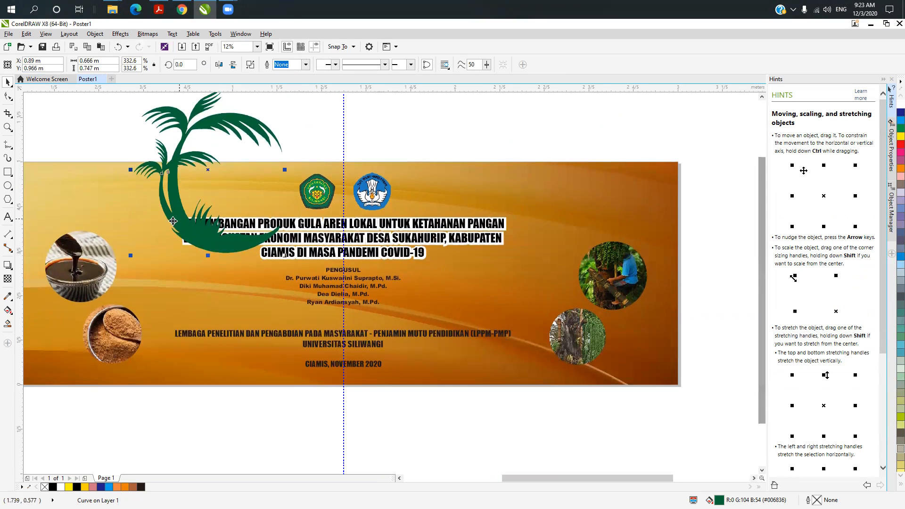
{"action": "left_click_drag", "start_coordinate": [168, 211], "coordinate": [81, 315]}
{"action": "left_click_drag", "start_coordinate": [195, 188], "coordinate": [233, 165]}
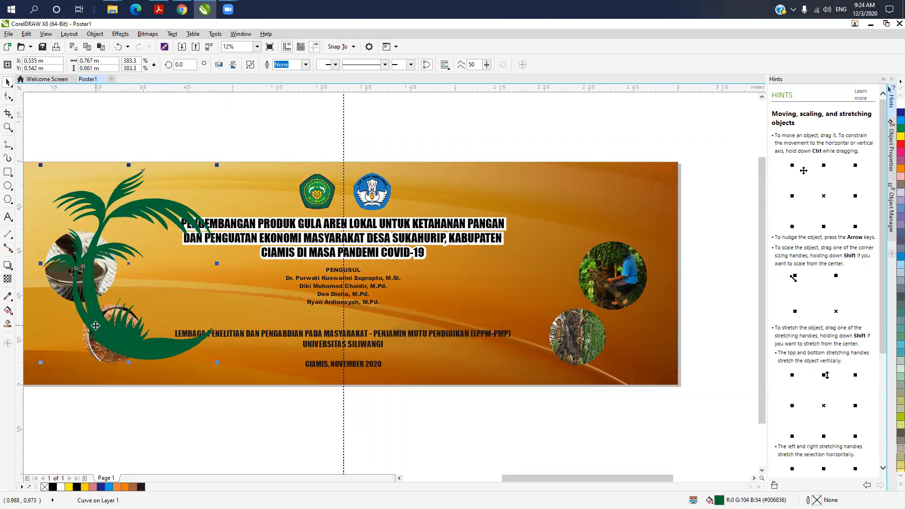
{"action": "left_click_drag", "start_coordinate": [96, 326], "coordinate": [72, 343]}
{"action": "left_click_drag", "start_coordinate": [196, 181], "coordinate": [224, 170]}
{"action": "left_click_drag", "start_coordinate": [538, 486], "coordinate": [516, 479]}
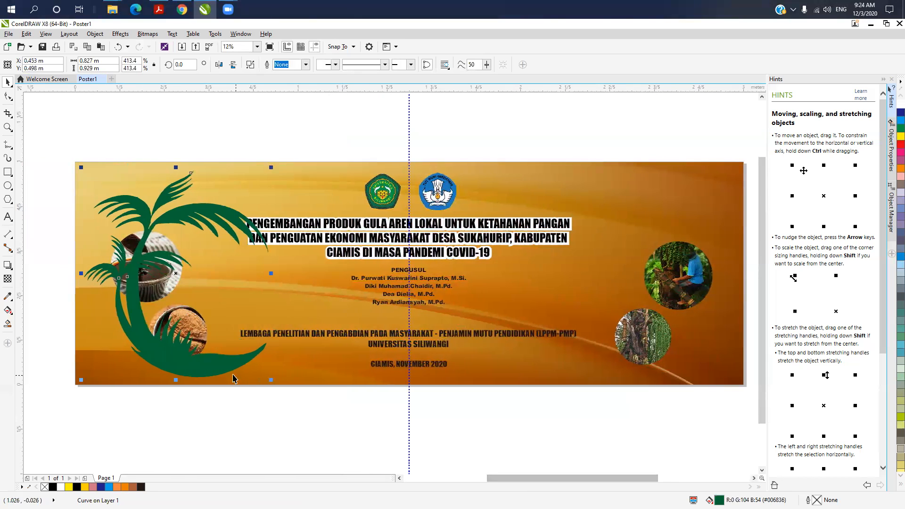
{"action": "left_click_drag", "start_coordinate": [220, 366], "coordinate": [226, 366]}
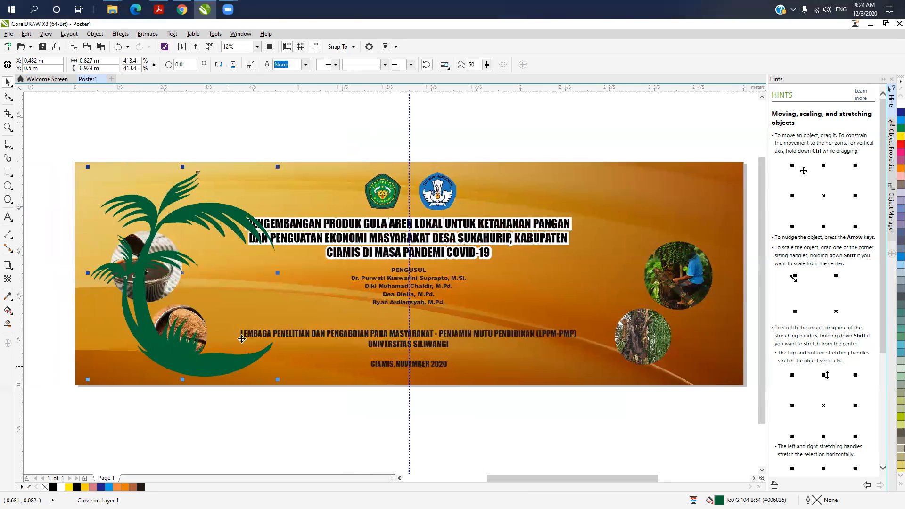
{"action": "left_click", "coordinate": [274, 122]}
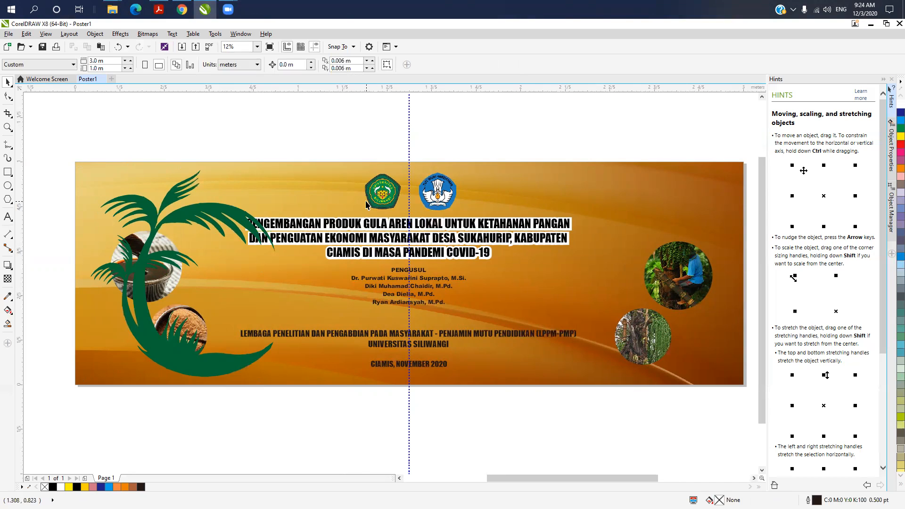
- Reorder the palm tree directly in front of the brown background so it sits behind the photos and title
{"action": "left_click", "coordinate": [174, 357]}
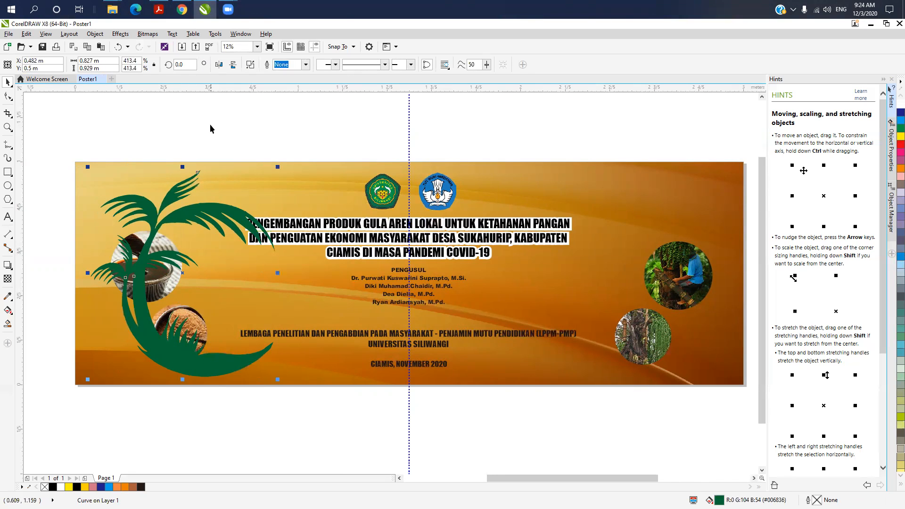
{"action": "right_click", "coordinate": [185, 366]}
{"action": "mouse_move", "coordinate": [242, 259]}
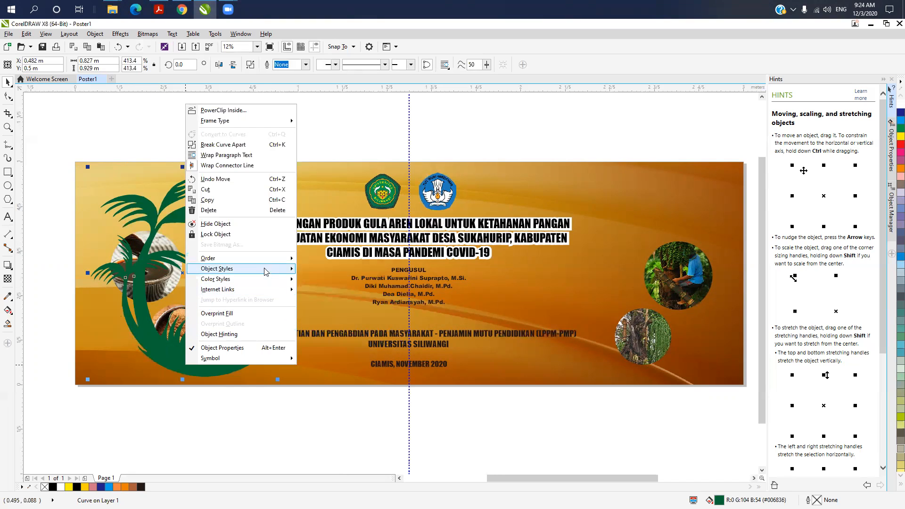
{"action": "mouse_move", "coordinate": [268, 264]}
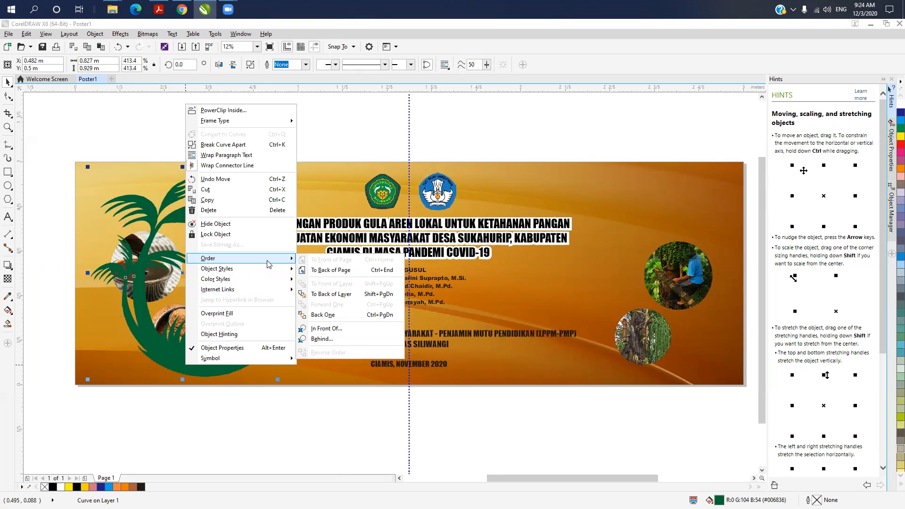
{"action": "left_click", "coordinate": [325, 329]}
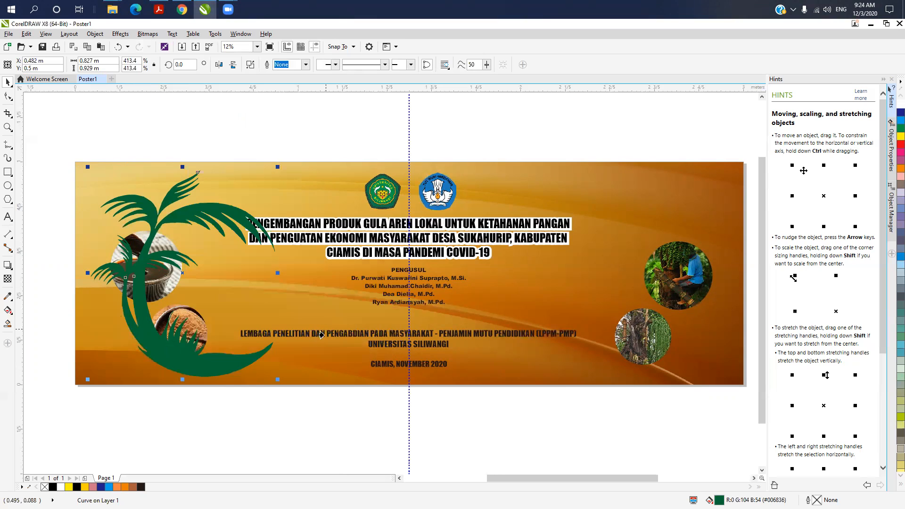
{"action": "left_click", "coordinate": [312, 375]}
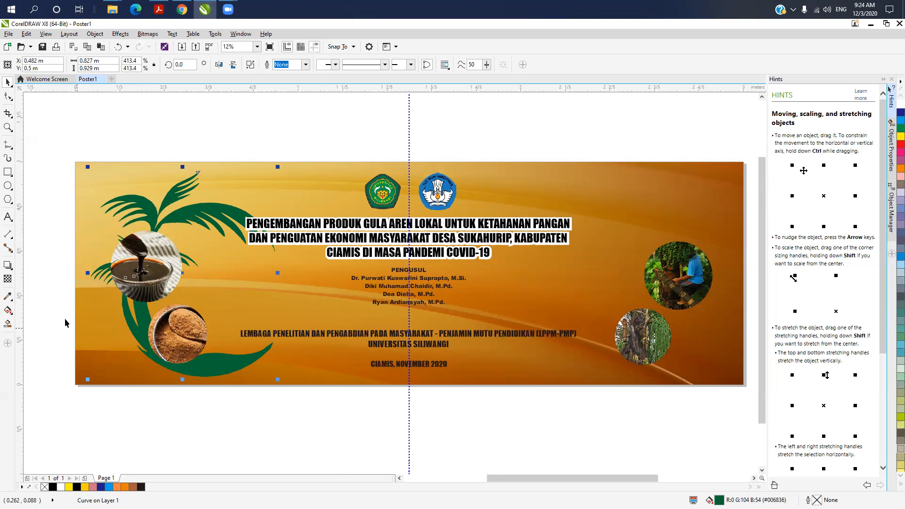
- Apply a uniform transparency of 50 to the palm tree
{"action": "left_click", "coordinate": [12, 280]}
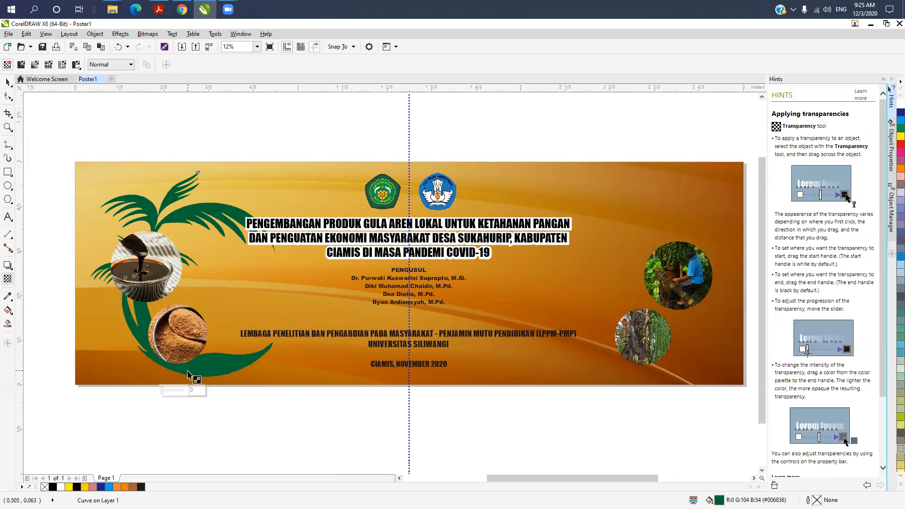
{"action": "left_click_drag", "start_coordinate": [163, 393], "coordinate": [183, 395]}
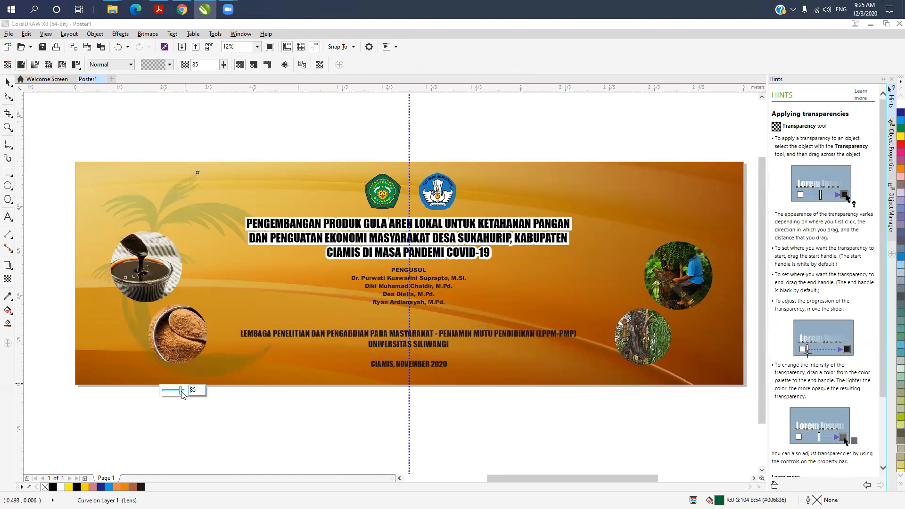
{"action": "left_click", "coordinate": [191, 390]}
{"action": "type", "text": "5"}
{"action": "key", "text": "Return"}
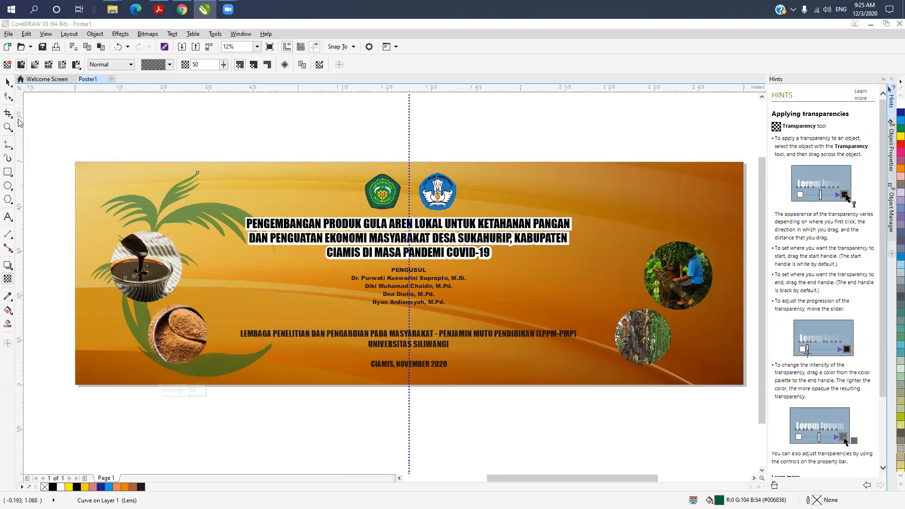
- Place a copy of the palm tree over the two right photos at about X 2.514 m, Y 0.514 m and mirror it horizontally
{"action": "left_click", "coordinate": [8, 83]}
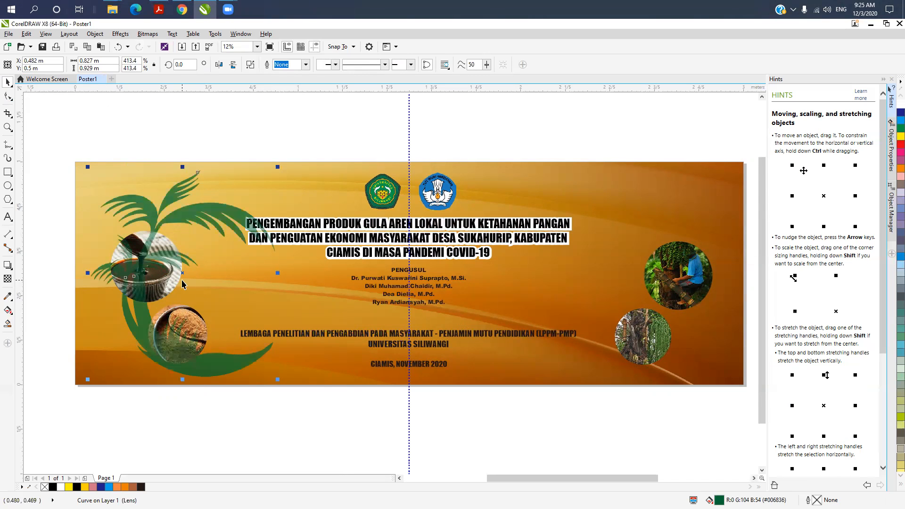
{"action": "left_click_drag", "start_coordinate": [189, 276], "coordinate": [643, 269]}
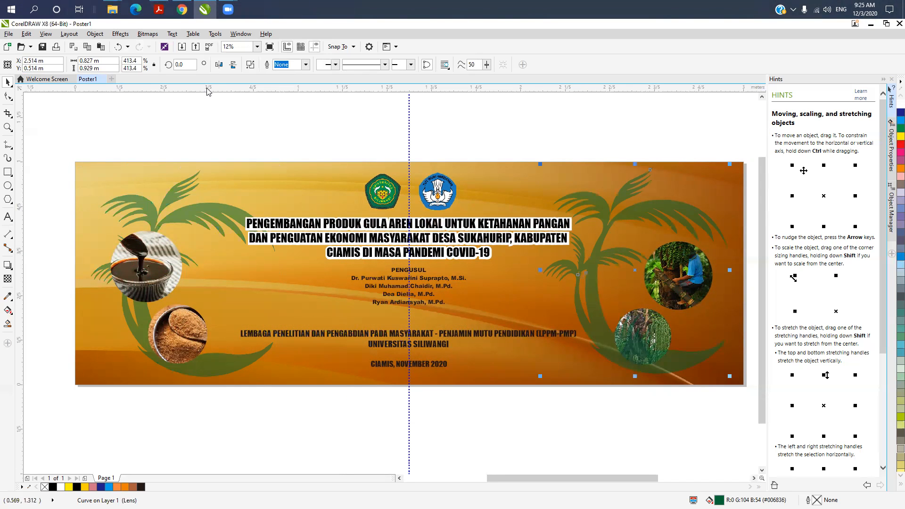
{"action": "left_click", "coordinate": [220, 67]}
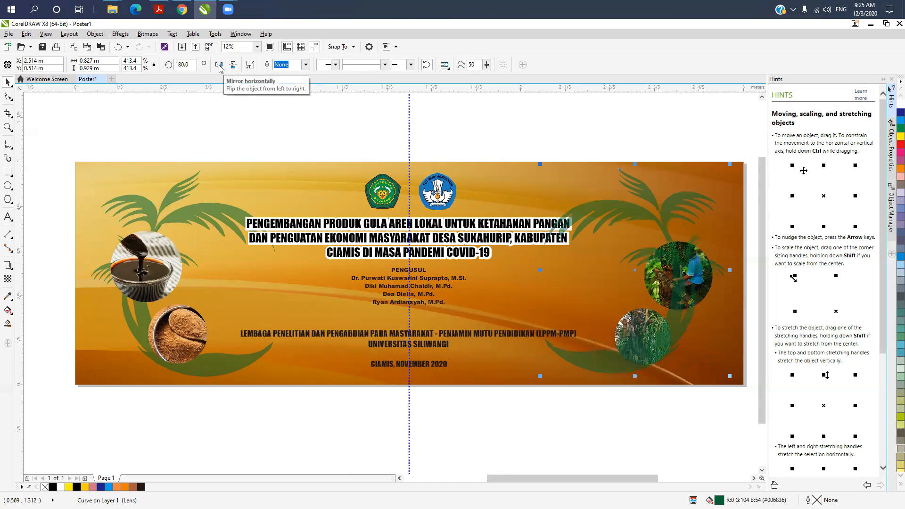
- Reorder the mirrored palm tree directly in front of the brown background, behind the two right photos and the title
{"action": "right_click", "coordinate": [602, 368]}
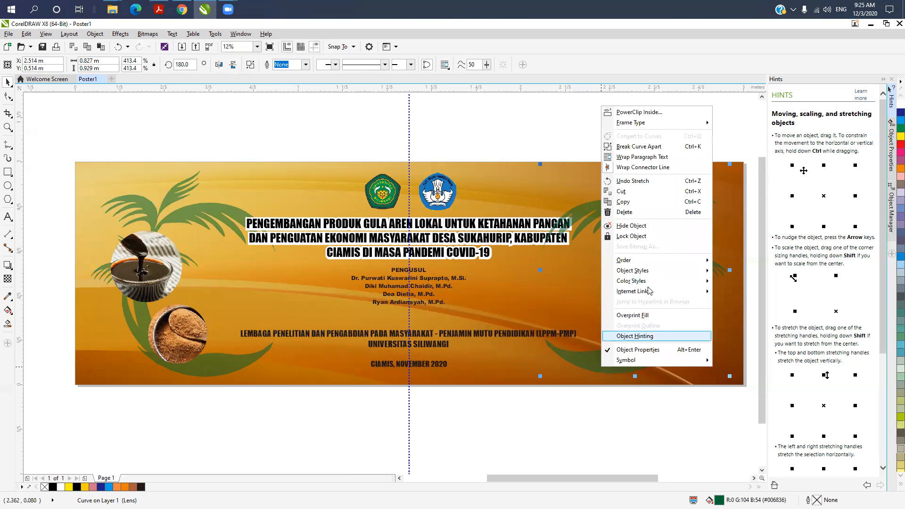
{"action": "mouse_move", "coordinate": [687, 261]}
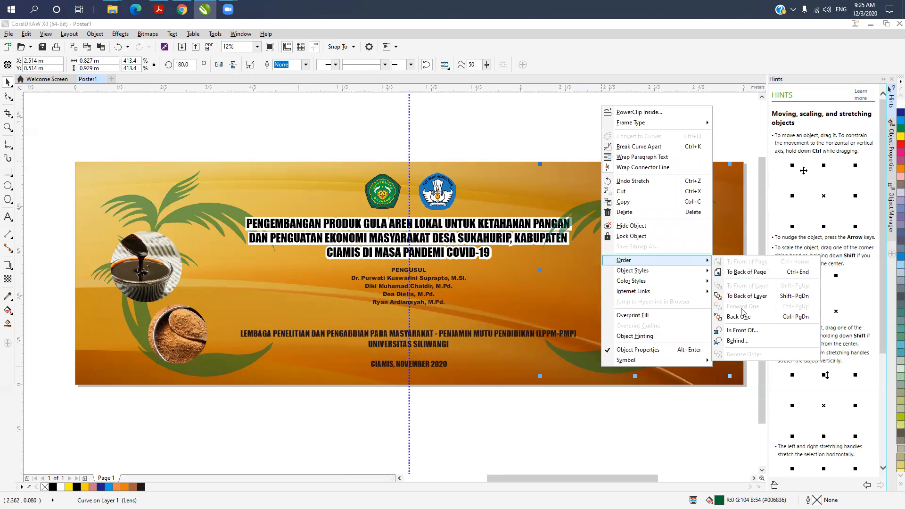
{"action": "left_click", "coordinate": [742, 332]}
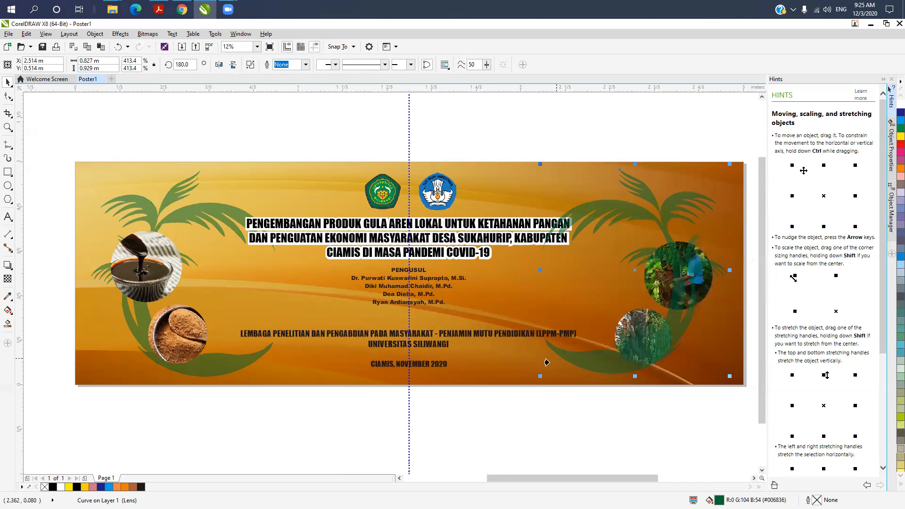
{"action": "left_click", "coordinate": [467, 369]}
{"action": "left_click", "coordinate": [598, 444]}
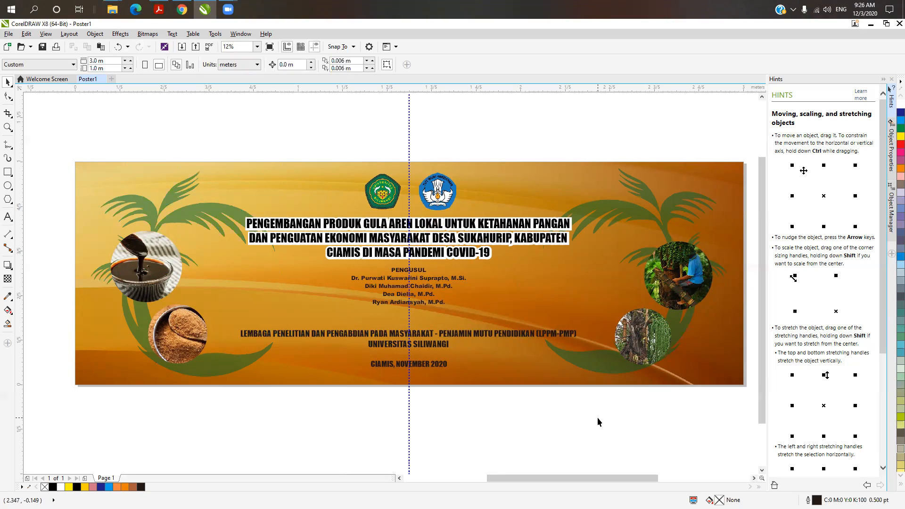
- Convert the three-line outlined banner title to curves
{"action": "left_click", "coordinate": [353, 231]}
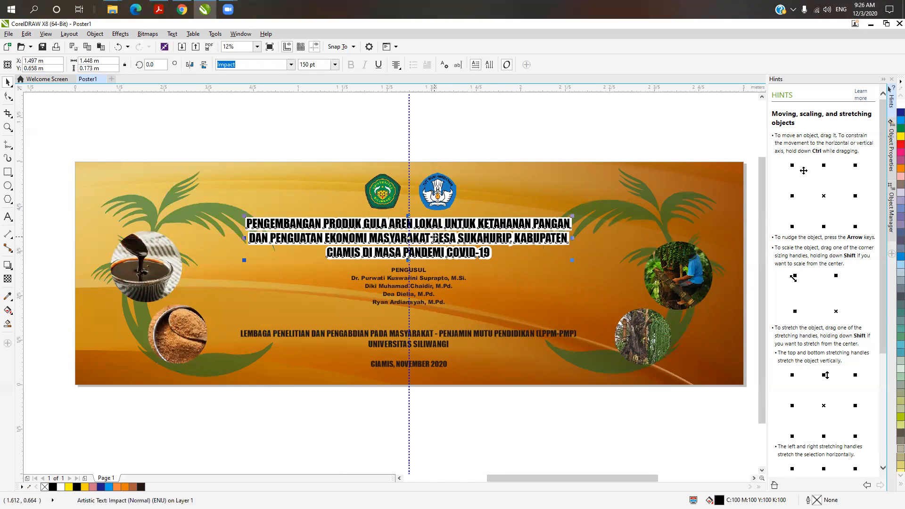
{"action": "right_click", "coordinate": [435, 238]}
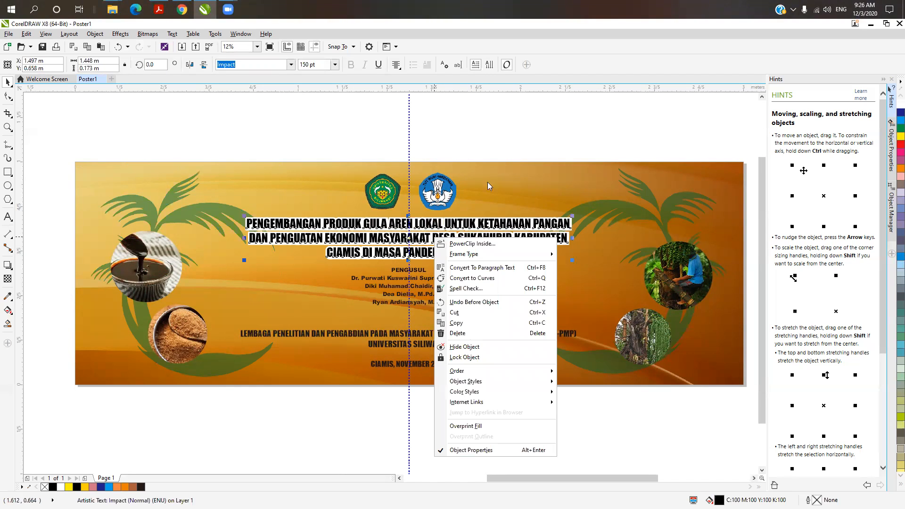
{"action": "left_click", "coordinate": [475, 282]}
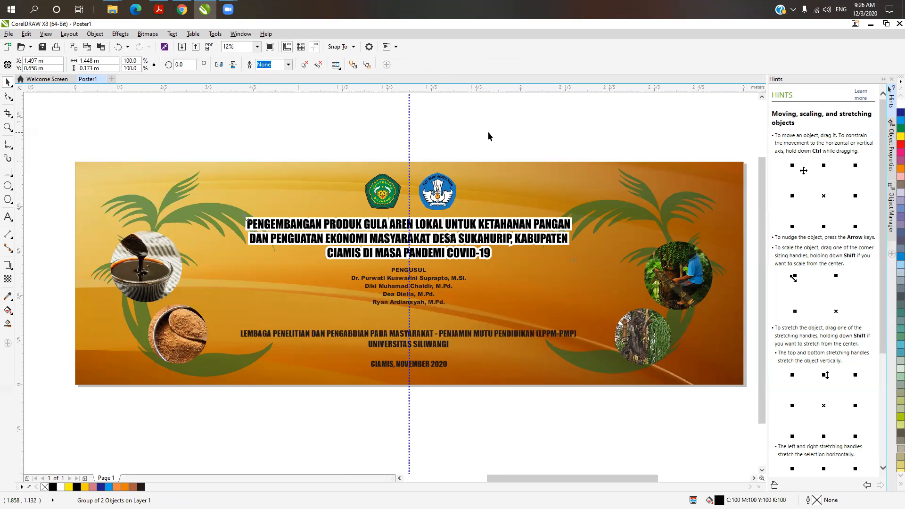
{"action": "left_click", "coordinate": [478, 238]}
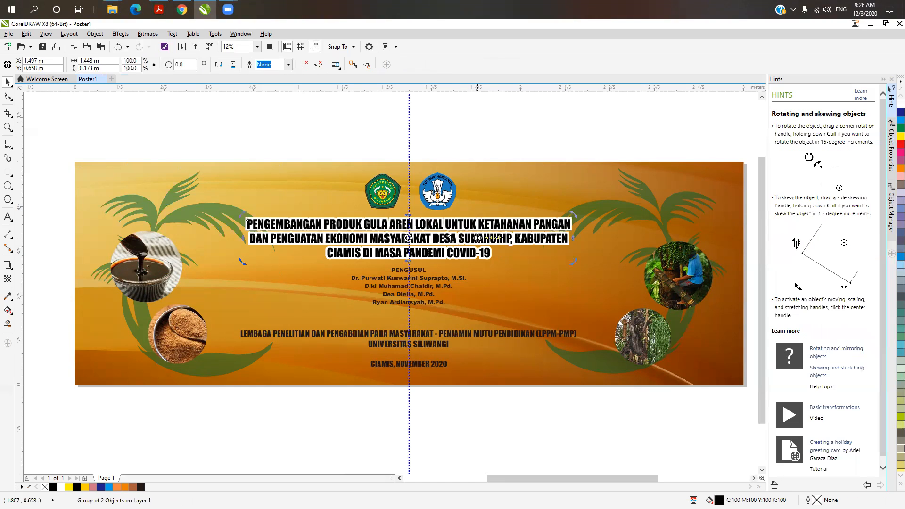
{"action": "left_click", "coordinate": [479, 129]}
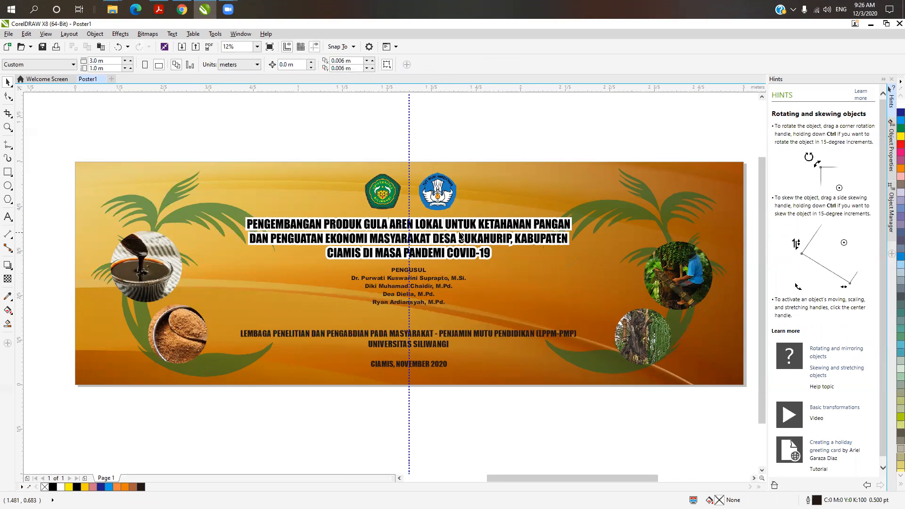
- Change the heading above the list of proposers' names to "Pengusul:"
{"action": "left_click", "coordinate": [421, 273]}
{"action": "right_click", "coordinate": [422, 277]}
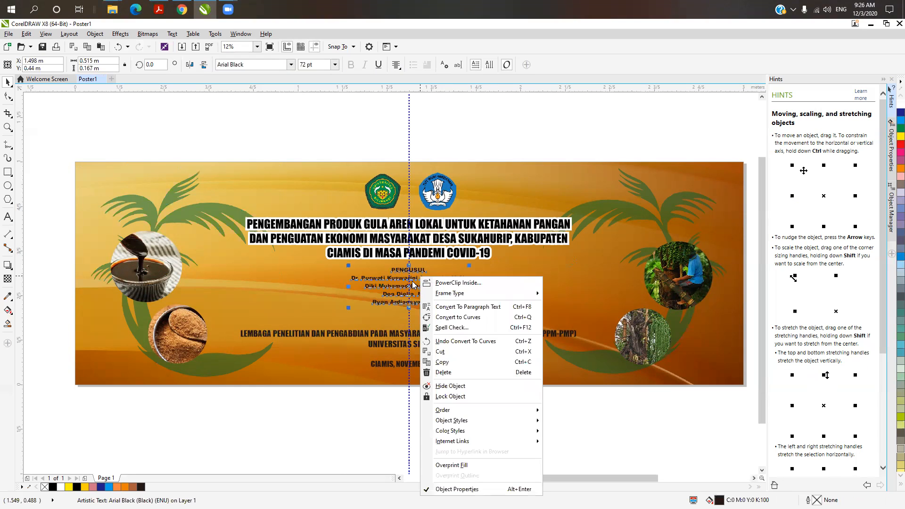
{"action": "double_click", "coordinate": [410, 278]}
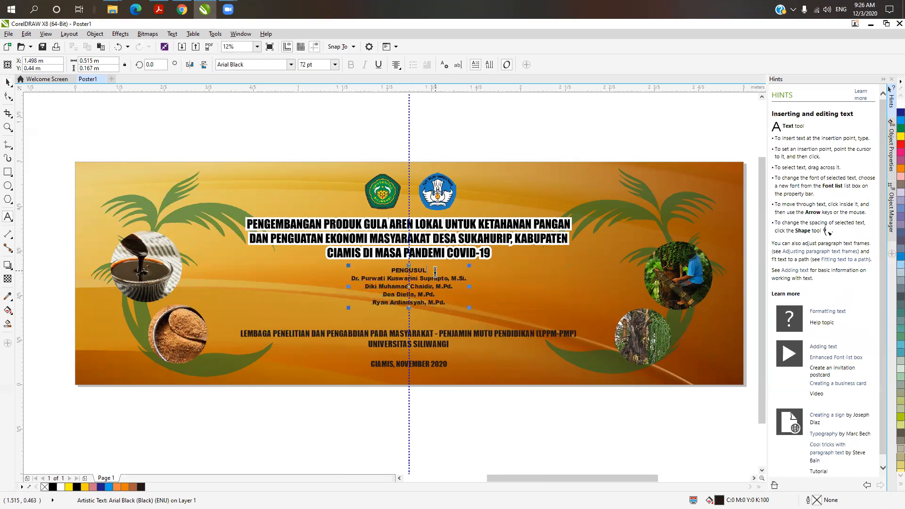
{"action": "key", "text": "BackSpace"}
{"action": "key", "text": "BackSpace"}
{"action": "key", "text": "BackSpace"}
{"action": "key", "text": "BackSpace"}
{"action": "key", "text": "BackSpace"}
{"action": "key", "text": "BackSpace"}
{"action": "key", "text": "BackSpace"}
{"action": "key", "text": "BackSpace"}
{"action": "type", "text": "PENGUSU"}
{"action": "key", "text": "BackSpace"}
{"action": "key", "text": "BackSpace"}
{"action": "key", "text": "BackSpace"}
{"action": "key", "text": "BackSpace"}
{"action": "key", "text": "BackSpace"}
{"action": "key", "text": "BackSpace"}
{"action": "type", "text": "engusul:"}
{"action": "left_click", "coordinate": [8, 82]}
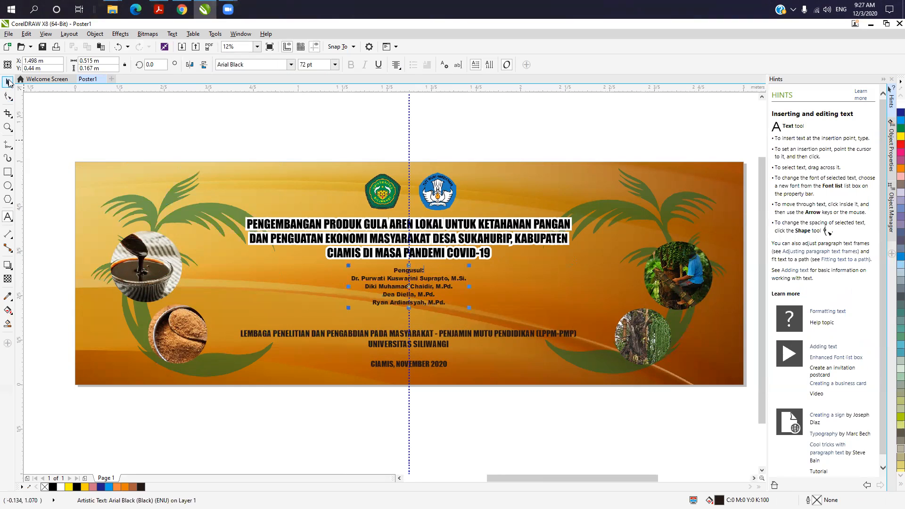
- Convert the proposers' text block below the title to curves
{"action": "right_click", "coordinate": [427, 288]}
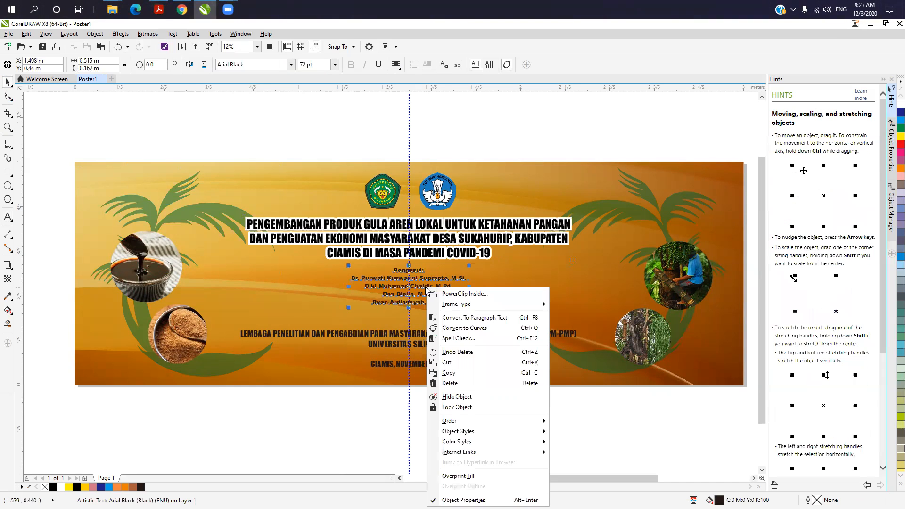
{"action": "left_click", "coordinate": [457, 329]}
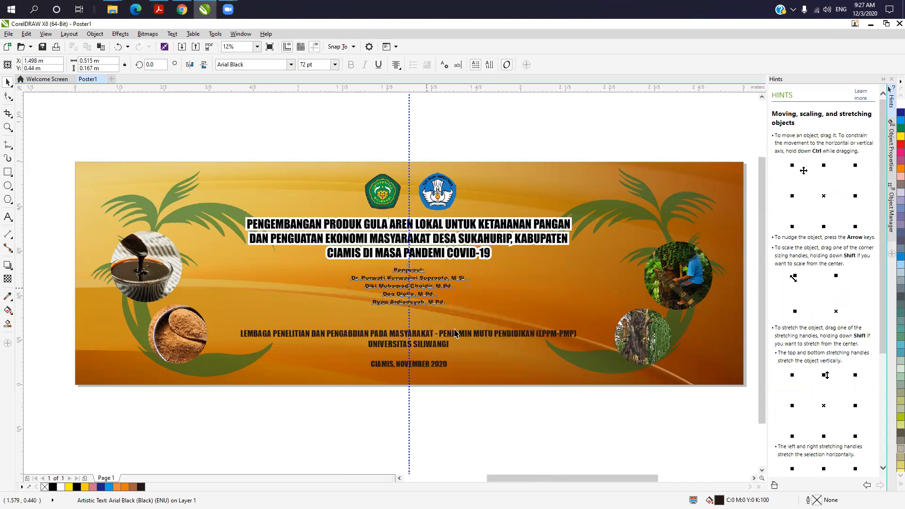
{"action": "key", "text": "Escape"}
{"action": "double_click", "coordinate": [429, 286]}
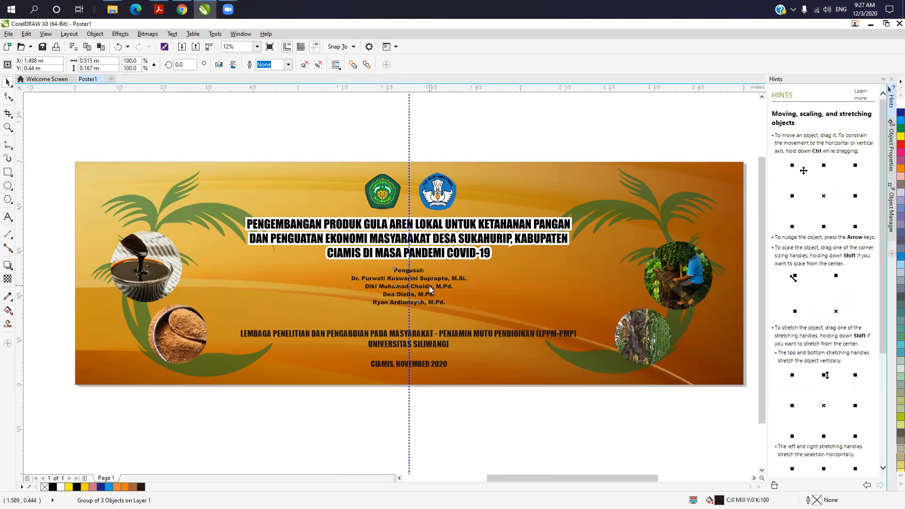
{"action": "left_click", "coordinate": [446, 405]}
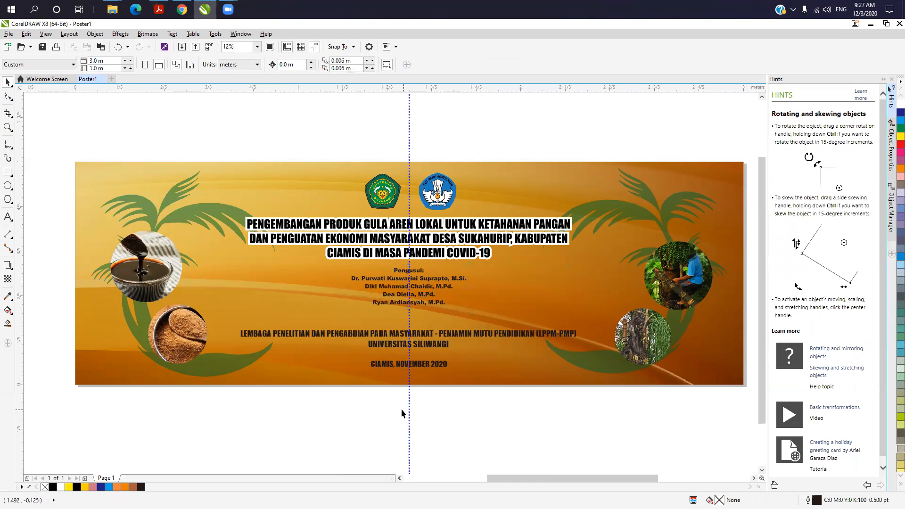
- Convert the two institution lines and the "CIAMIS, NOVEMBER 2020" line to curves
{"action": "left_click", "coordinate": [417, 344]}
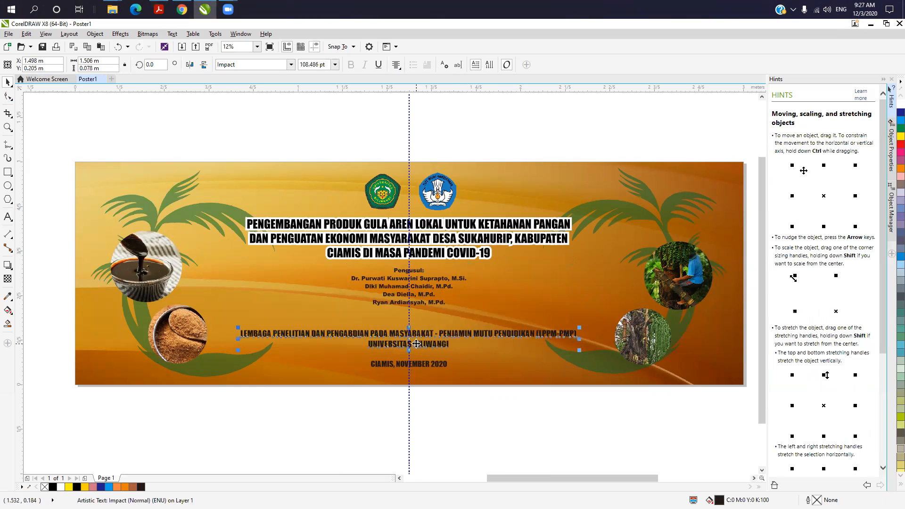
{"action": "right_click", "coordinate": [417, 343]}
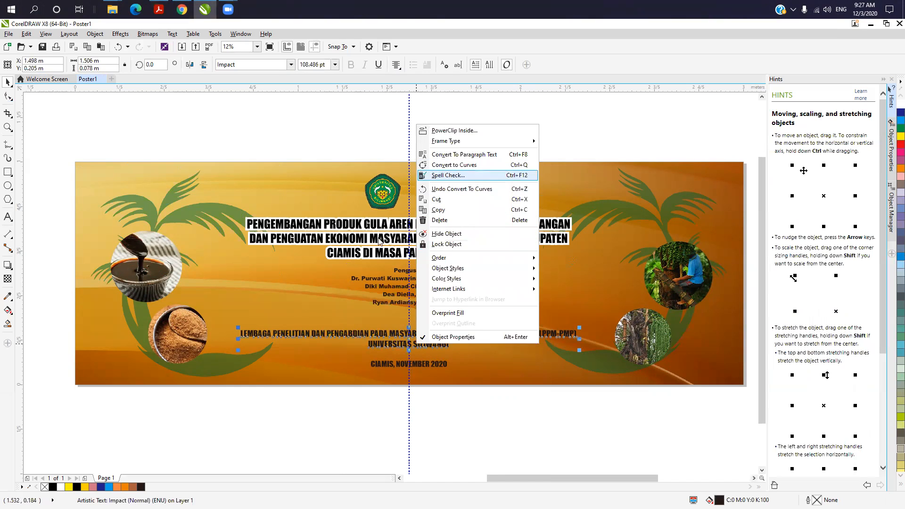
{"action": "left_click", "coordinate": [384, 457]}
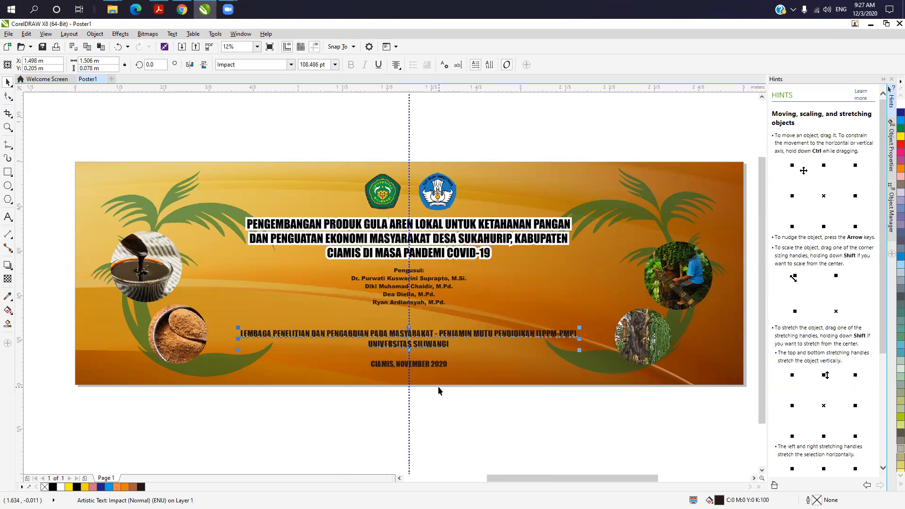
{"action": "key", "text": "ctrl+q"}
{"action": "left_click", "coordinate": [431, 368]}
{"action": "left_click", "coordinate": [423, 409]}
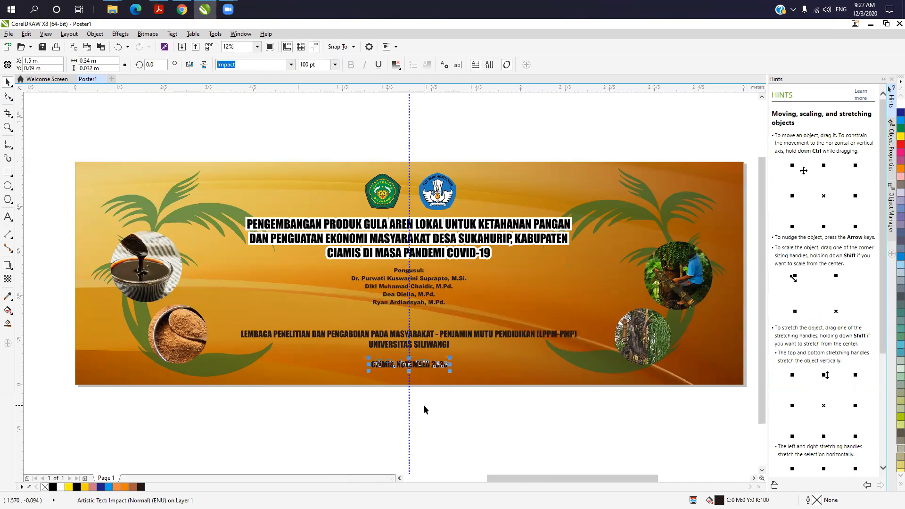
- Fill the "CIAMIS, NOVEMBER 2020" line with rich black, C100 M100 Y100 K100
{"action": "scroll", "coordinate": [400, 367], "scroll_direction": "up", "scroll_amount": 2}
{"action": "scroll", "coordinate": [399, 371], "scroll_direction": "up", "scroll_amount": 2}
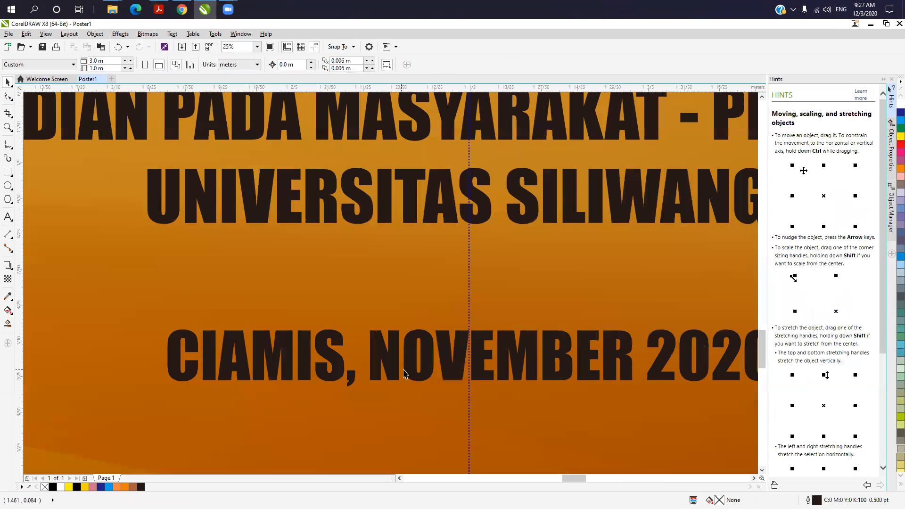
{"action": "left_click", "coordinate": [447, 360]}
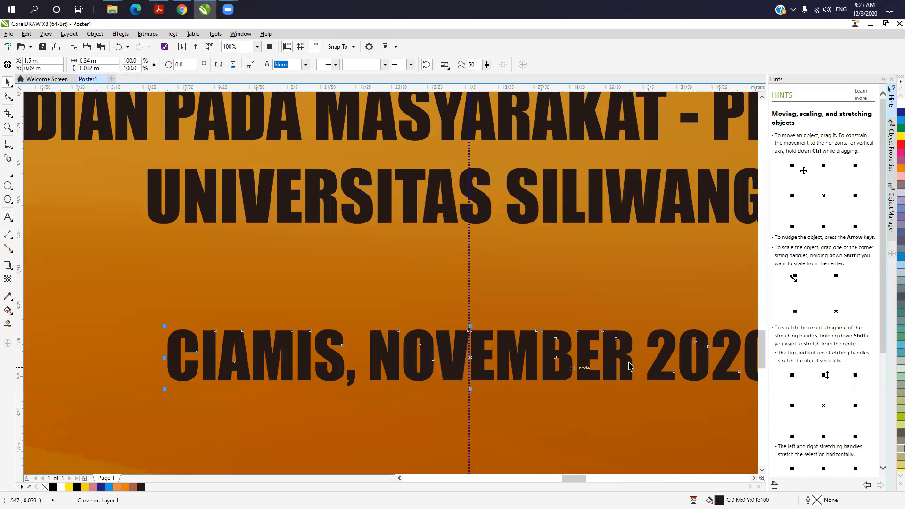
{"action": "left_click", "coordinate": [901, 484]}
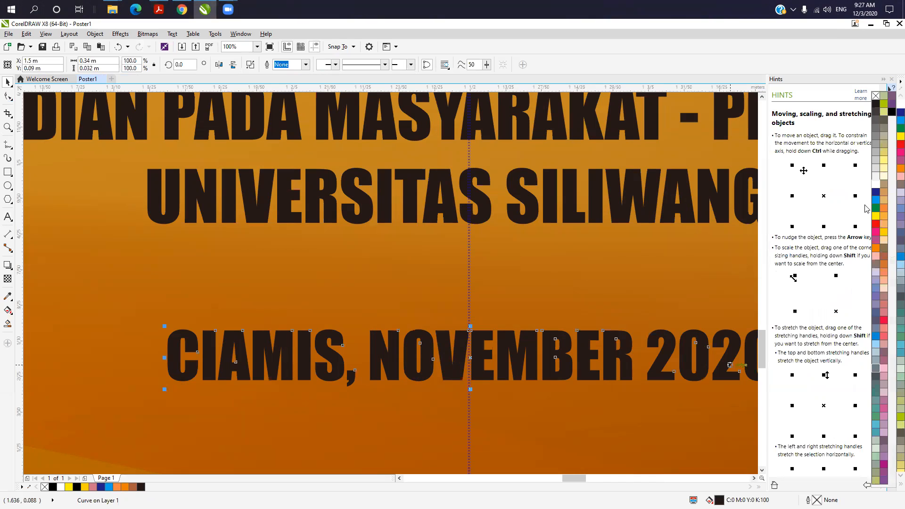
{"action": "left_click", "coordinate": [892, 114]}
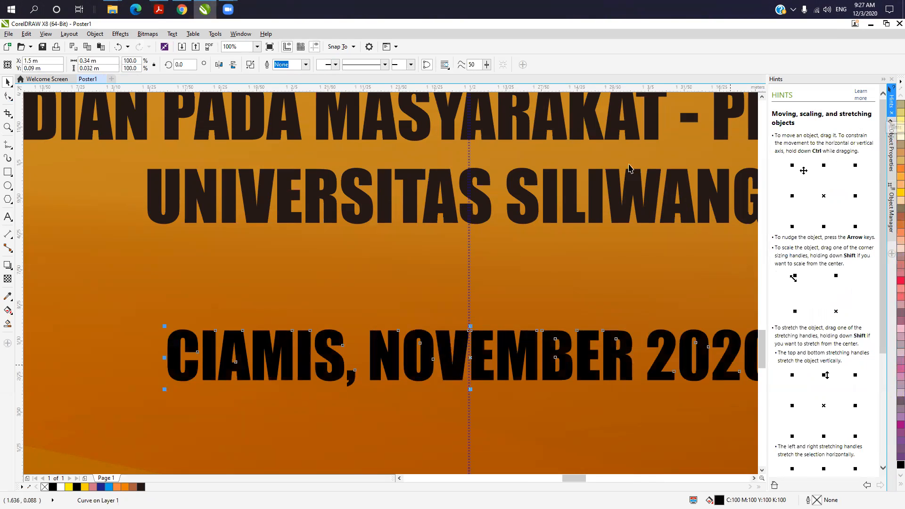
- Fill the two institution lines ending in "UNIVERSITAS SILIWANGI" with the same rich black as the date line
{"action": "left_click", "coordinate": [564, 209]}
{"action": "left_click", "coordinate": [573, 216]}
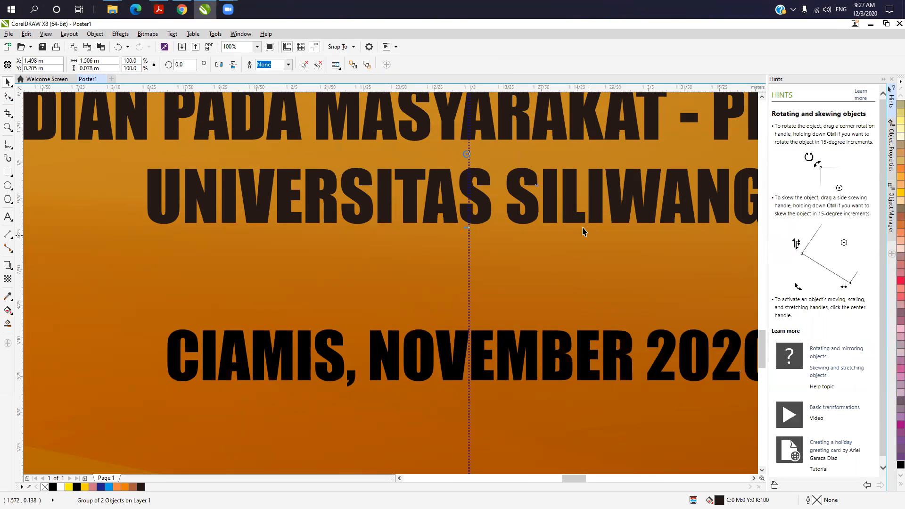
{"action": "scroll", "coordinate": [497, 273], "scroll_direction": "down", "scroll_amount": 1}
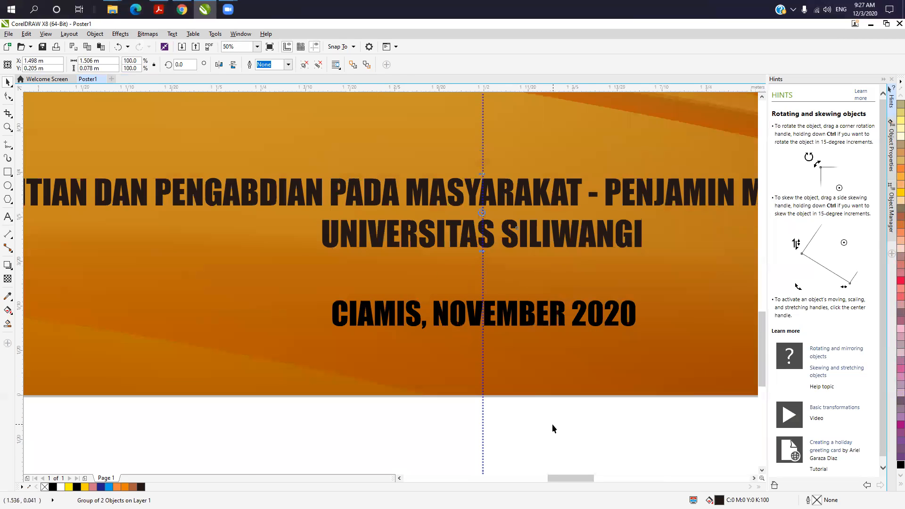
{"action": "left_click", "coordinate": [500, 267]}
{"action": "left_click", "coordinate": [510, 244]}
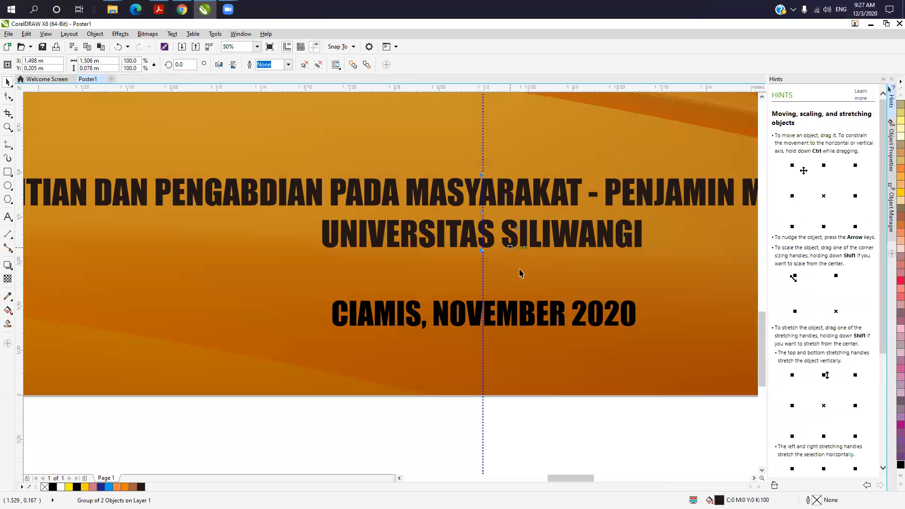
{"action": "left_click", "coordinate": [901, 466]}
{"action": "left_click", "coordinate": [573, 433]}
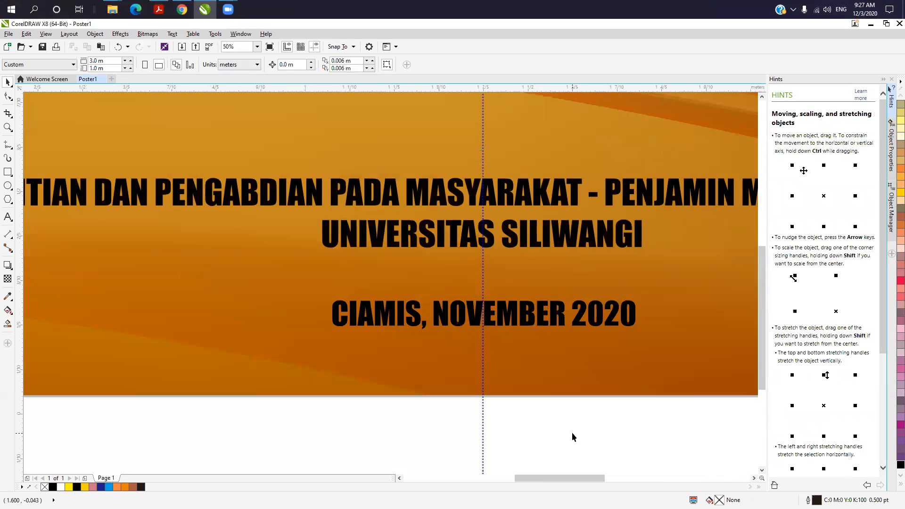
- Examine the proposers' text block and the layout of the complete banner
{"action": "scroll", "coordinate": [573, 432], "scroll_direction": "down", "scroll_amount": 1}
{"action": "left_click", "coordinate": [530, 255]}
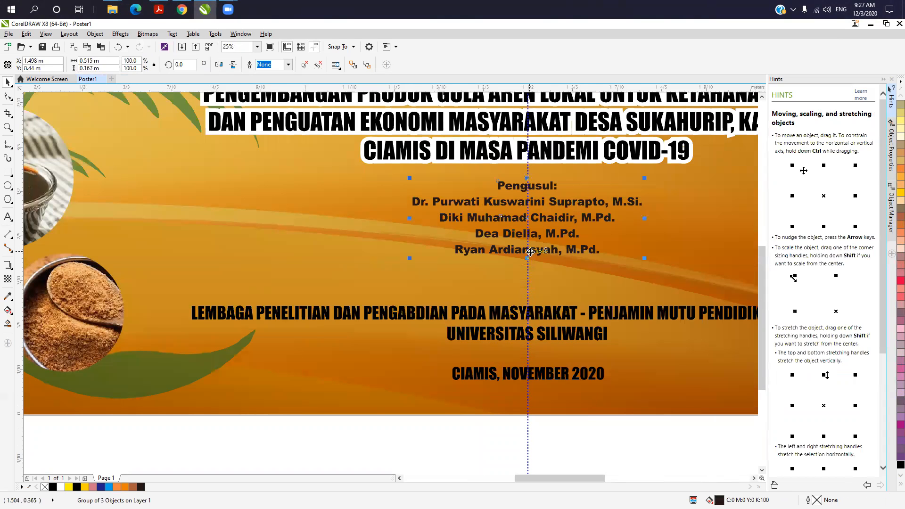
{"action": "left_click", "coordinate": [653, 444]}
{"action": "scroll", "coordinate": [652, 443], "scroll_direction": "down", "scroll_amount": 2}
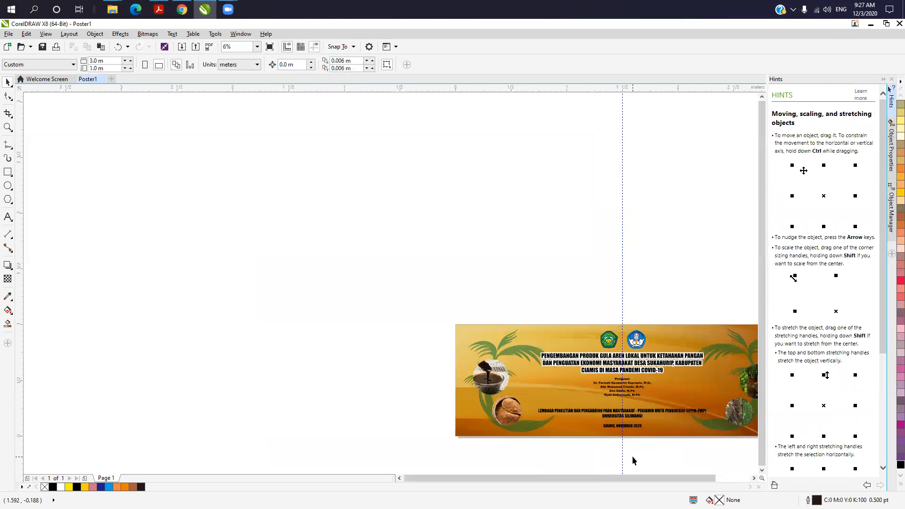
{"action": "scroll", "coordinate": [633, 457], "scroll_direction": "up", "scroll_amount": 1}
{"action": "left_click_drag", "start_coordinate": [609, 479], "coordinate": [632, 481]}
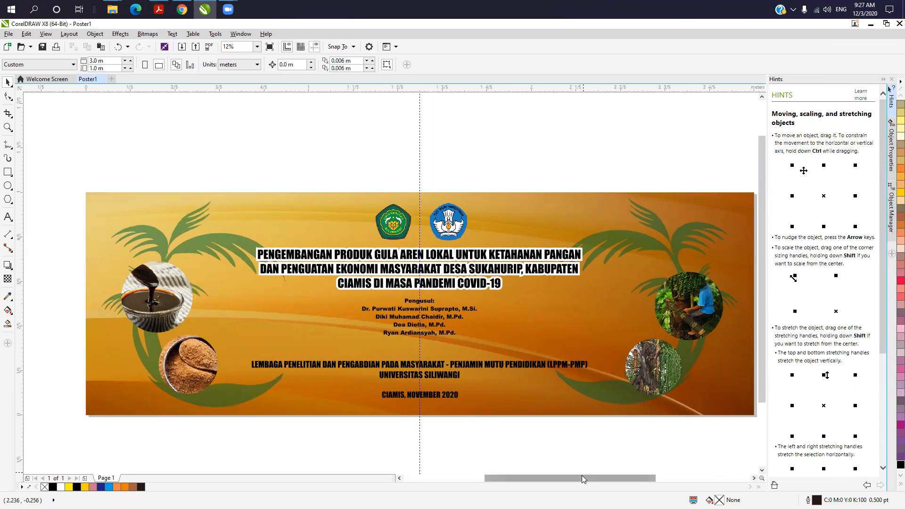
{"action": "left_click_drag", "start_coordinate": [582, 476], "coordinate": [587, 480]}
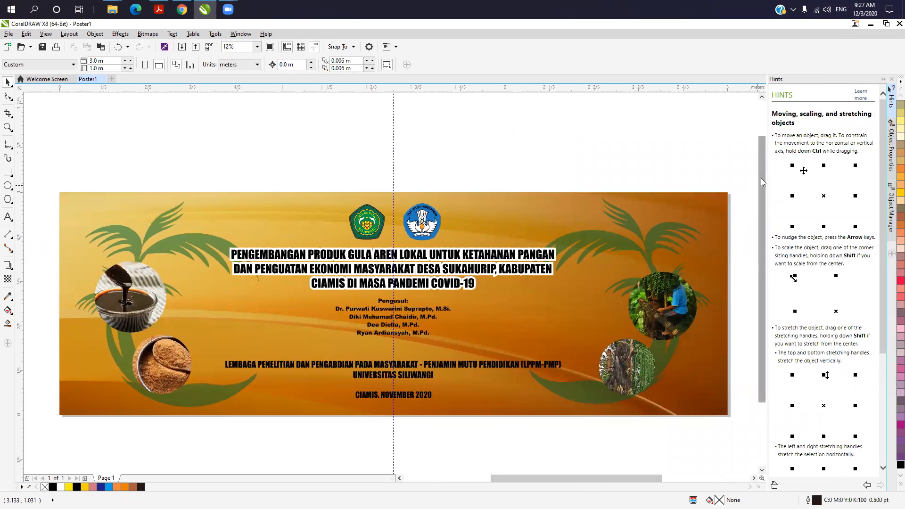
{"action": "scroll", "coordinate": [761, 185], "scroll_direction": "down", "scroll_amount": 2}
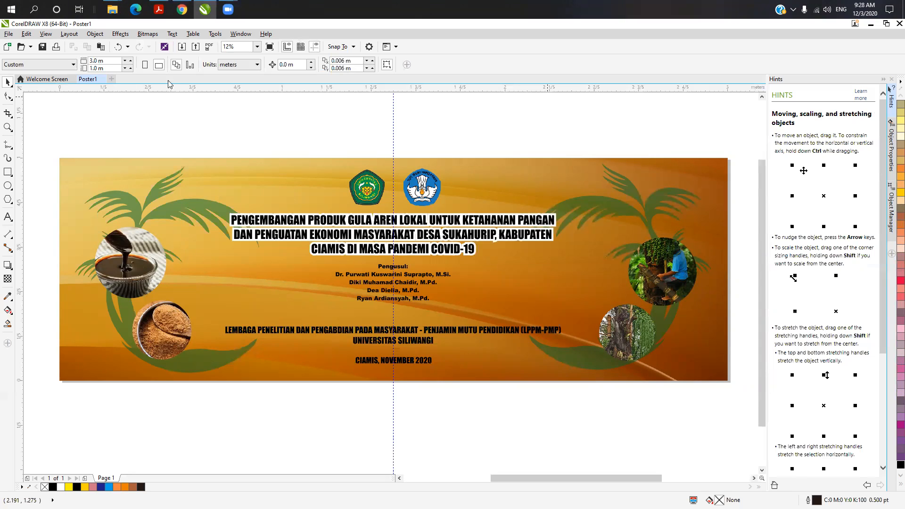
- Set the page size to the A1 preset
{"action": "left_click", "coordinate": [64, 66]}
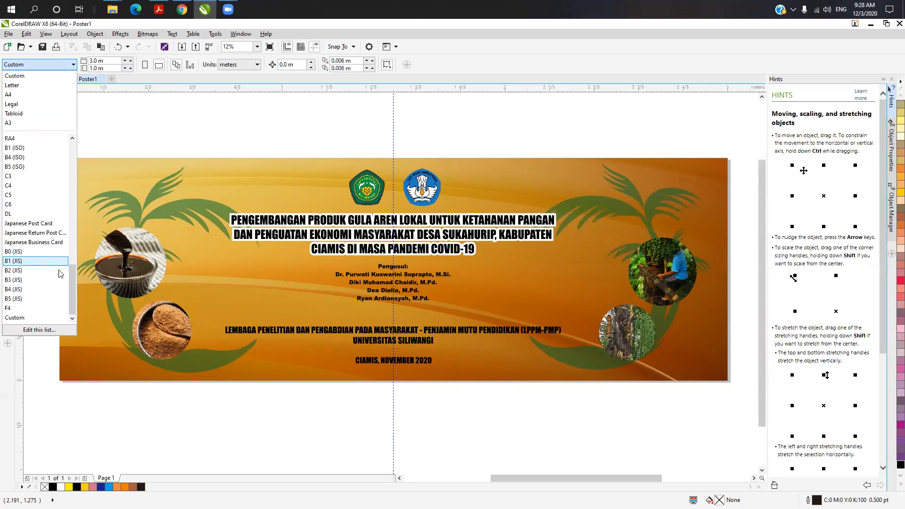
{"action": "left_click_drag", "start_coordinate": [72, 287], "coordinate": [74, 261]}
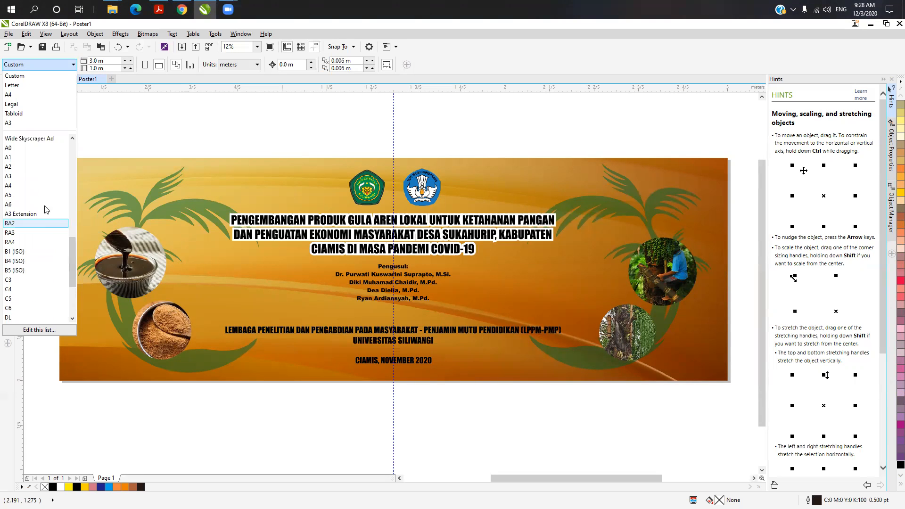
{"action": "left_click", "coordinate": [31, 158]}
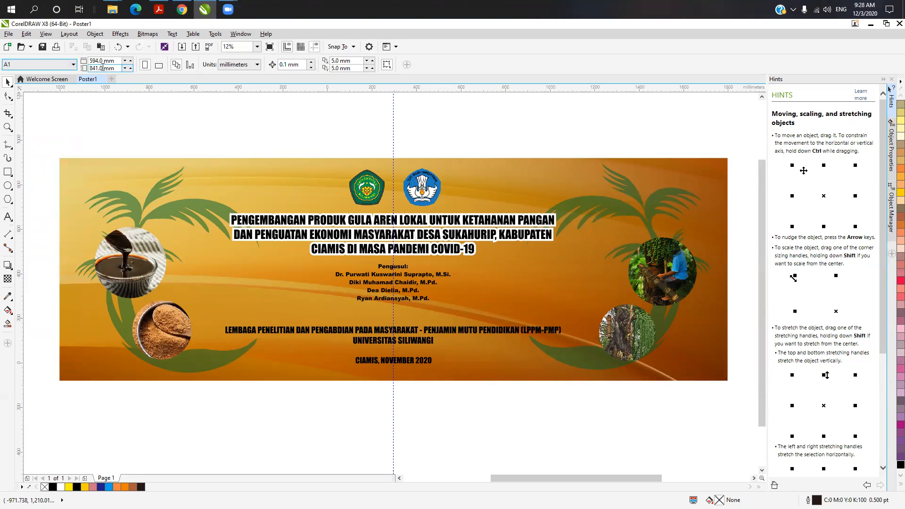